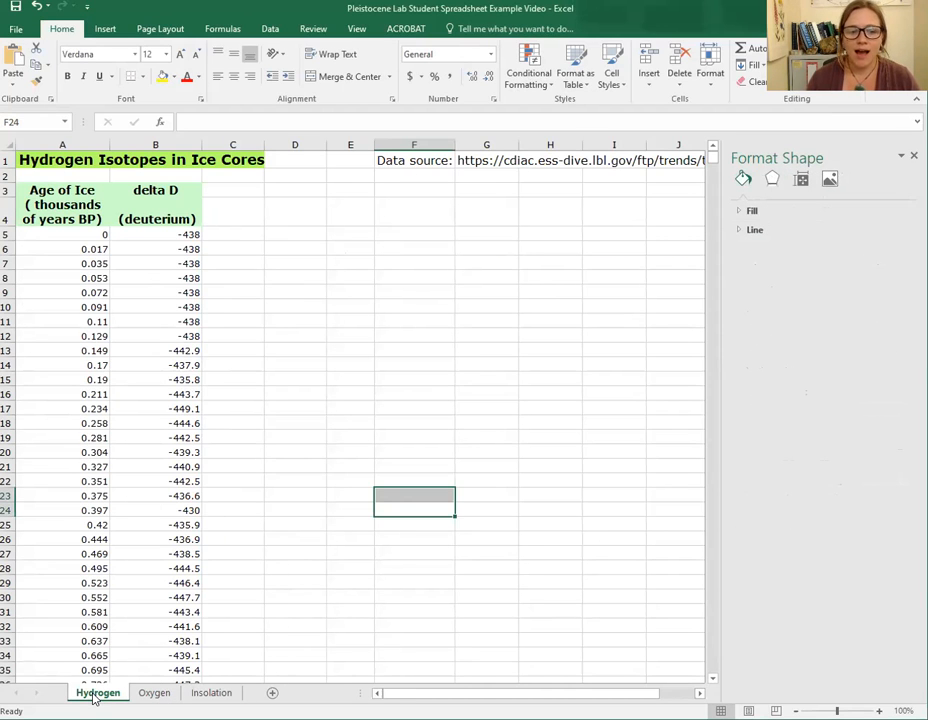
- Browse the Oxygen and Insolation sheets, then return to the Hydrogen sheet and scroll through its deuterium data
{"action": "left_click", "coordinate": [156, 695]}
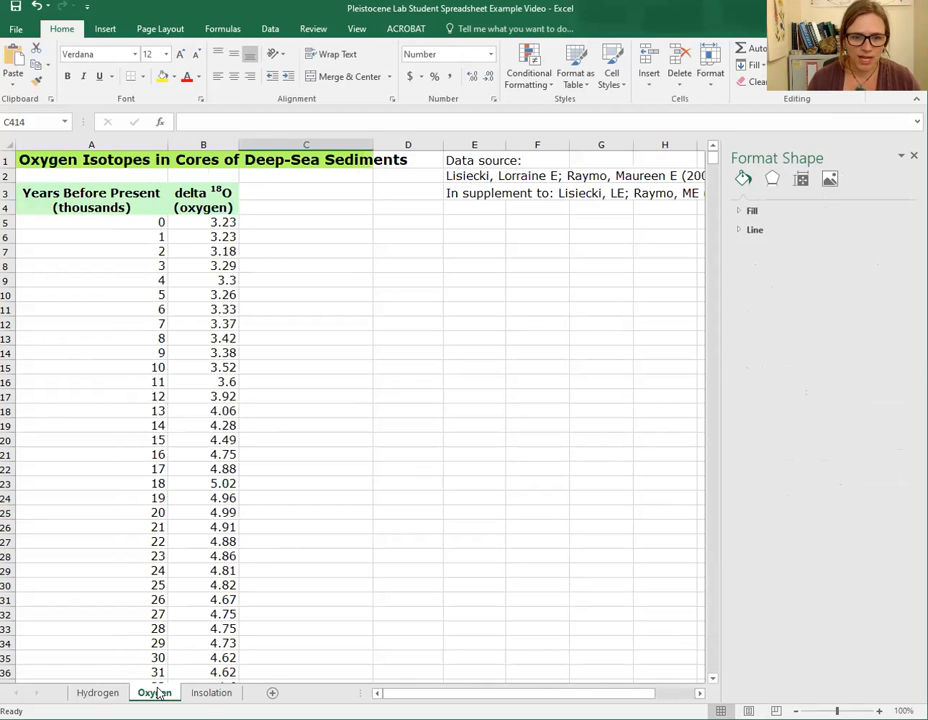
{"action": "left_click", "coordinate": [205, 695]}
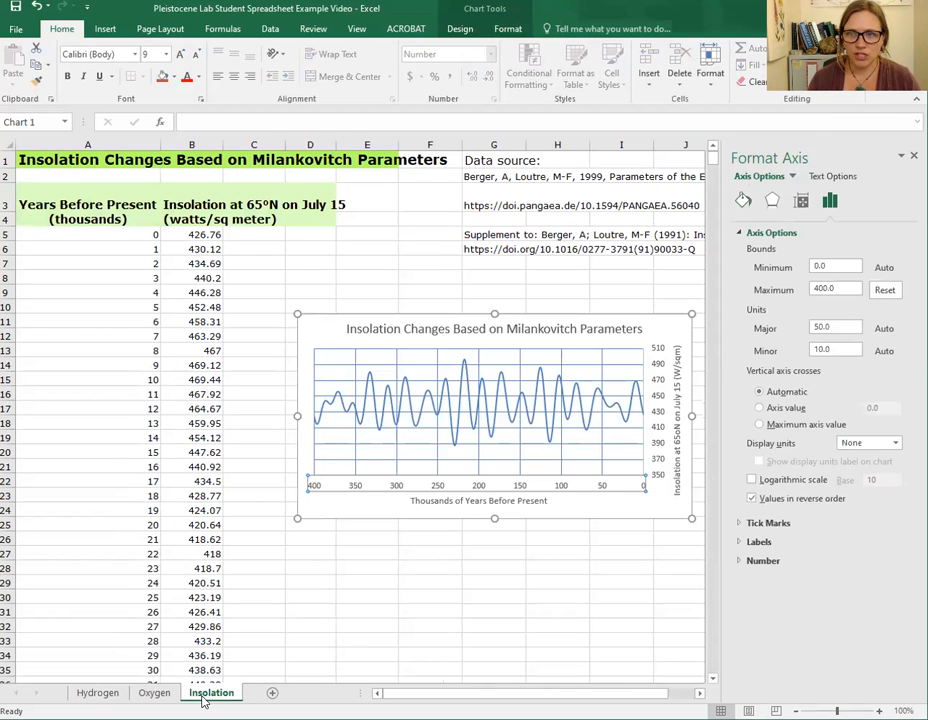
{"action": "left_click", "coordinate": [150, 695]}
{"action": "left_click", "coordinate": [98, 694]}
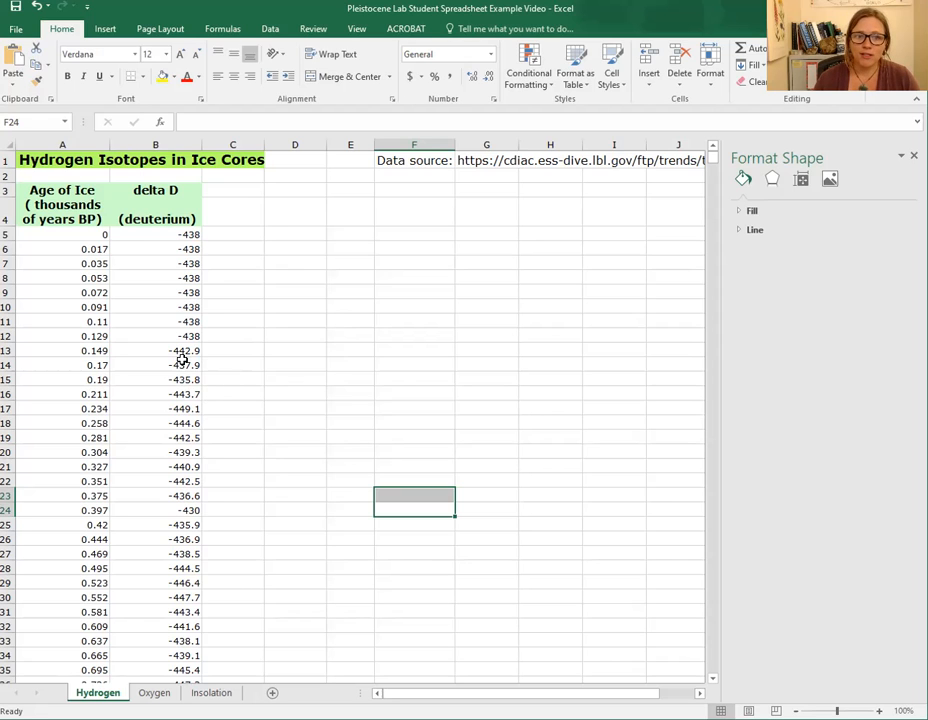
{"action": "scroll", "coordinate": [184, 391], "scroll_direction": "down", "scroll_amount": 15}
{"action": "scroll", "coordinate": [184, 391], "scroll_direction": "down", "scroll_amount": 20}
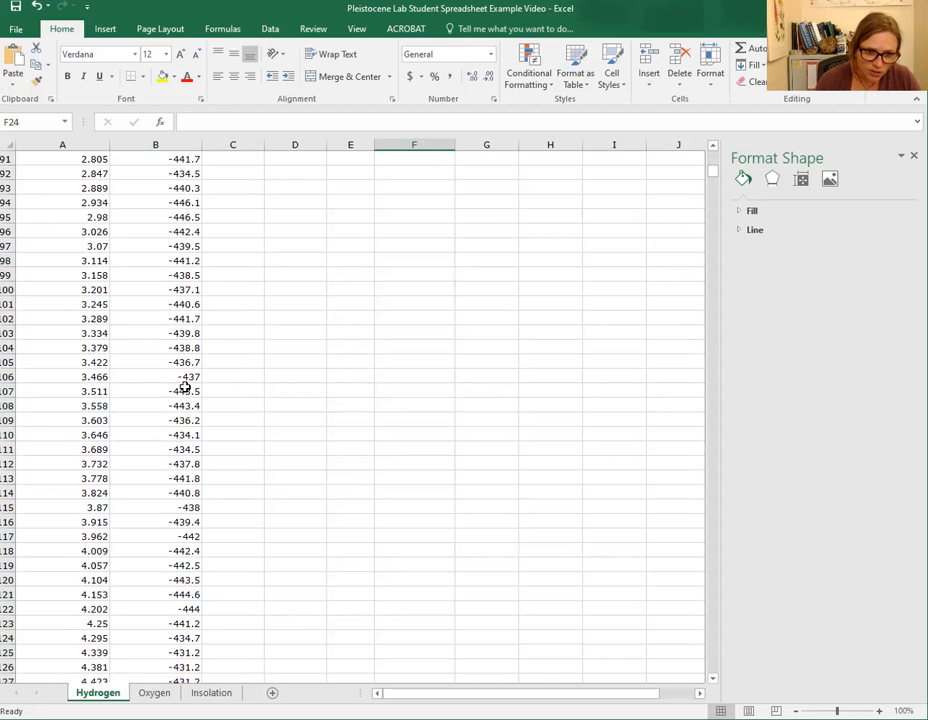
{"action": "scroll", "coordinate": [184, 391], "scroll_direction": "down", "scroll_amount": 10}
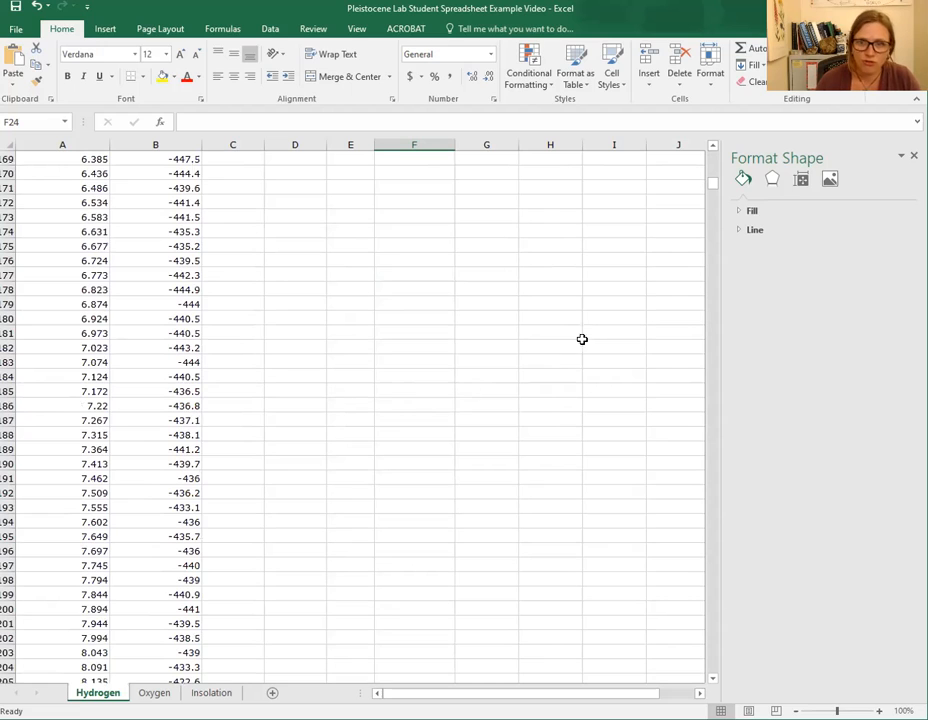
{"action": "left_click_drag", "start_coordinate": [712, 191], "coordinate": [712, 156]}
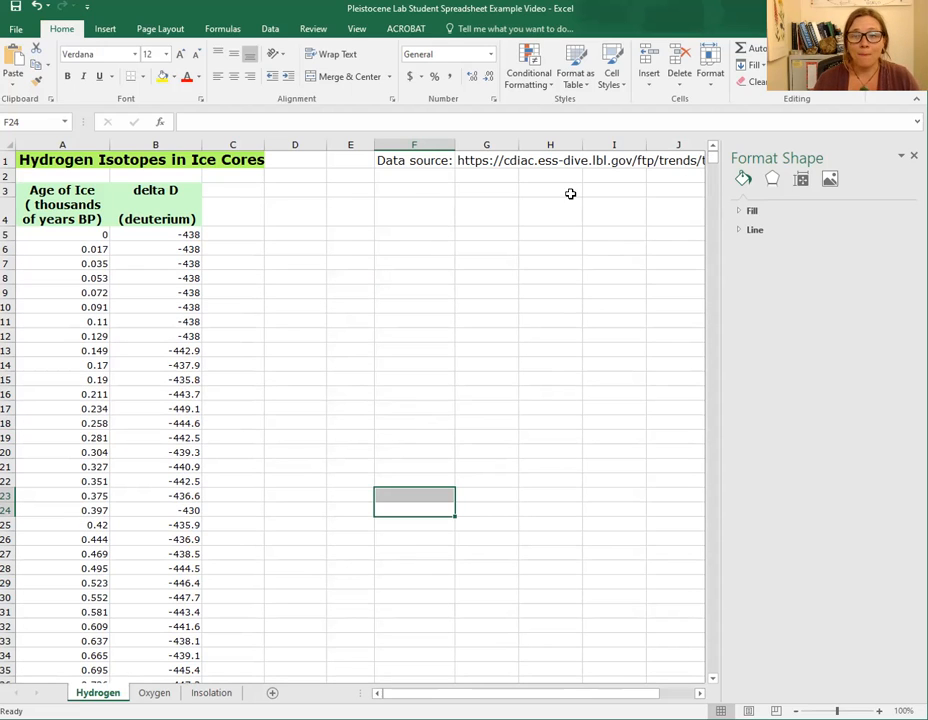
- Enter a formula in D3 returning the maximum delta D value of B5:B3315
{"action": "left_click", "coordinate": [284, 191]}
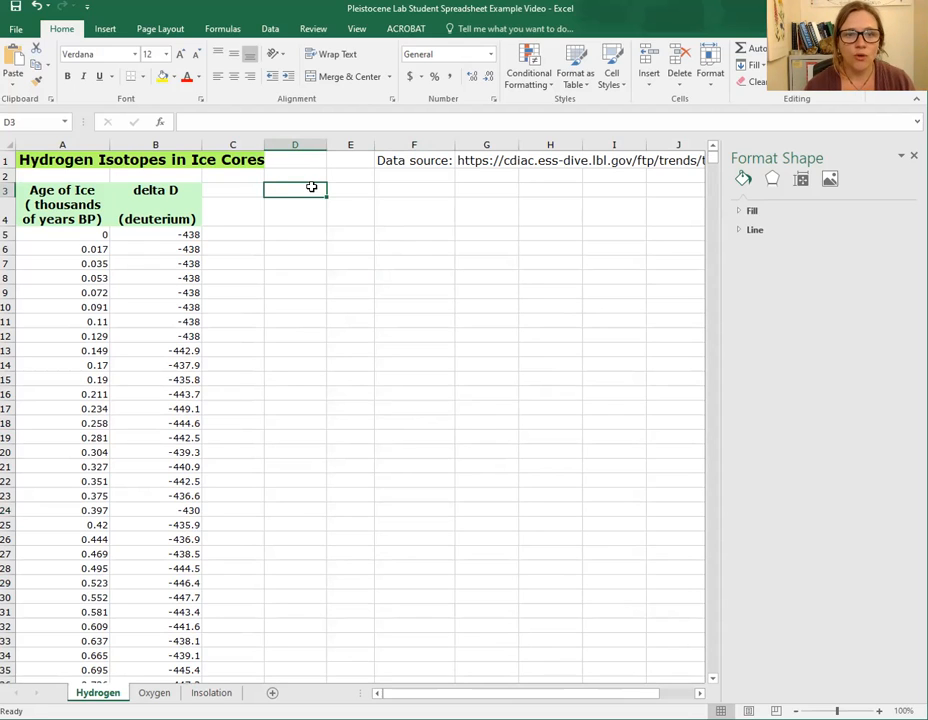
{"action": "type", "text": "="}
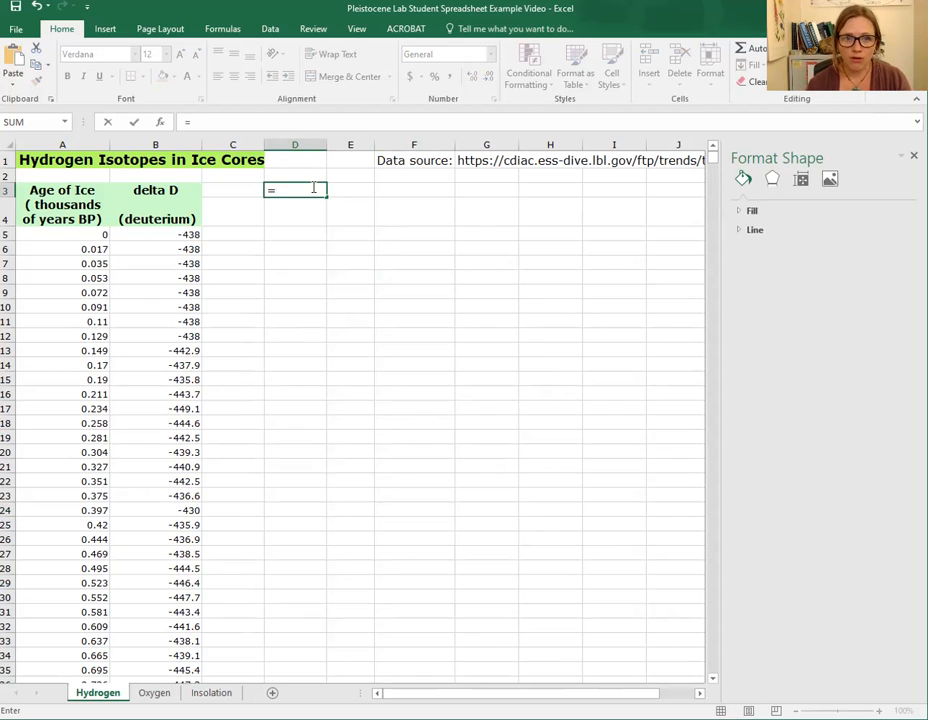
{"action": "type", "text": "M"}
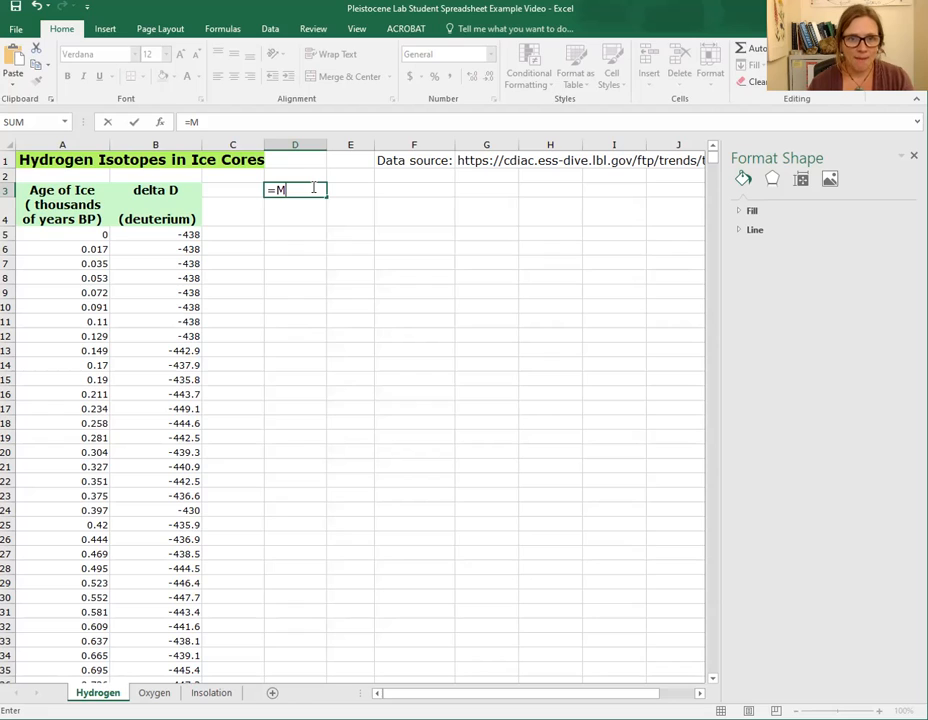
{"action": "type", "text": "a"}
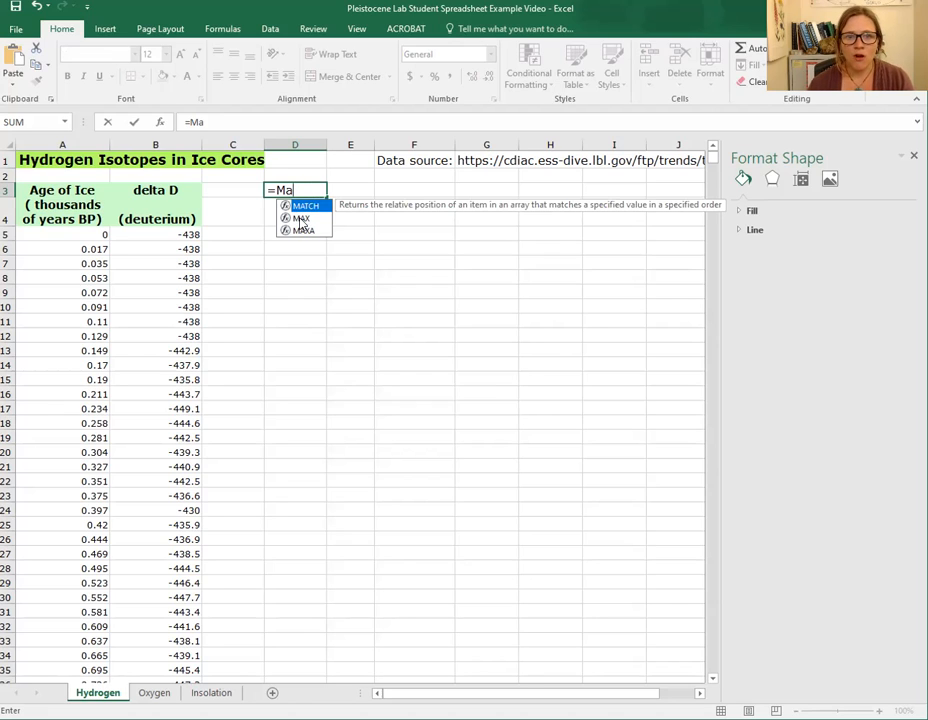
{"action": "left_click", "coordinate": [300, 220]}
{"action": "double_click", "coordinate": [300, 220]}
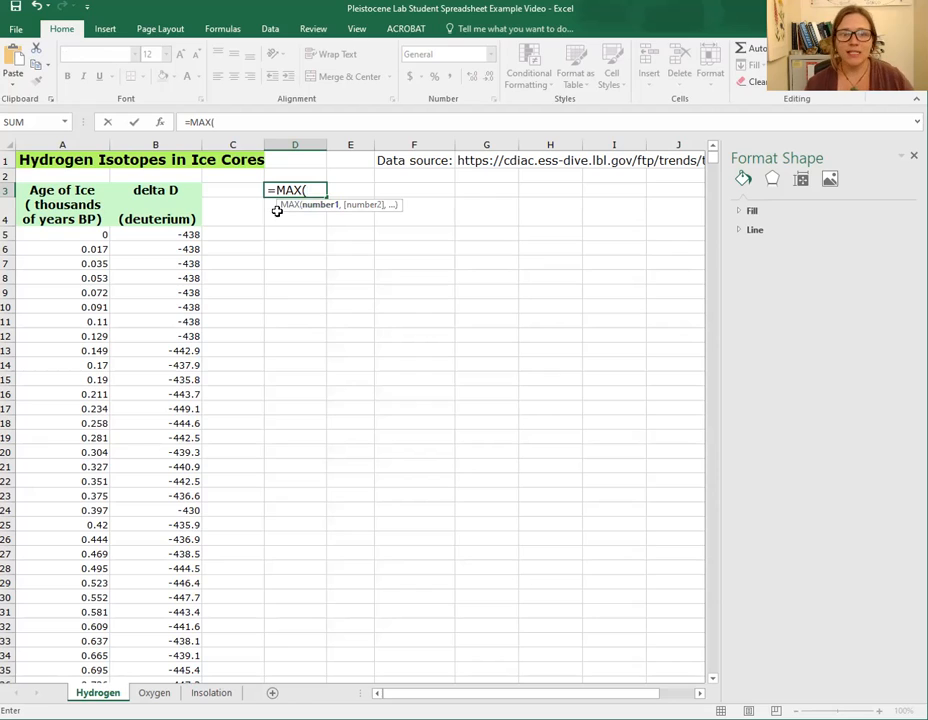
{"action": "left_click", "coordinate": [190, 234]}
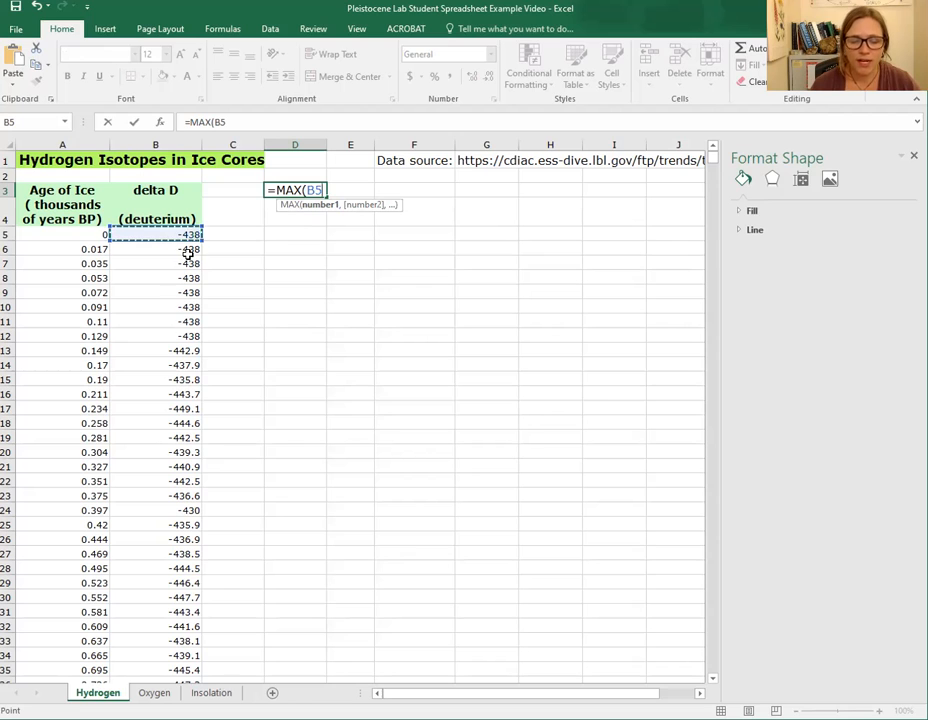
{"action": "left_click_drag", "start_coordinate": [155, 235], "coordinate": [160, 700]}
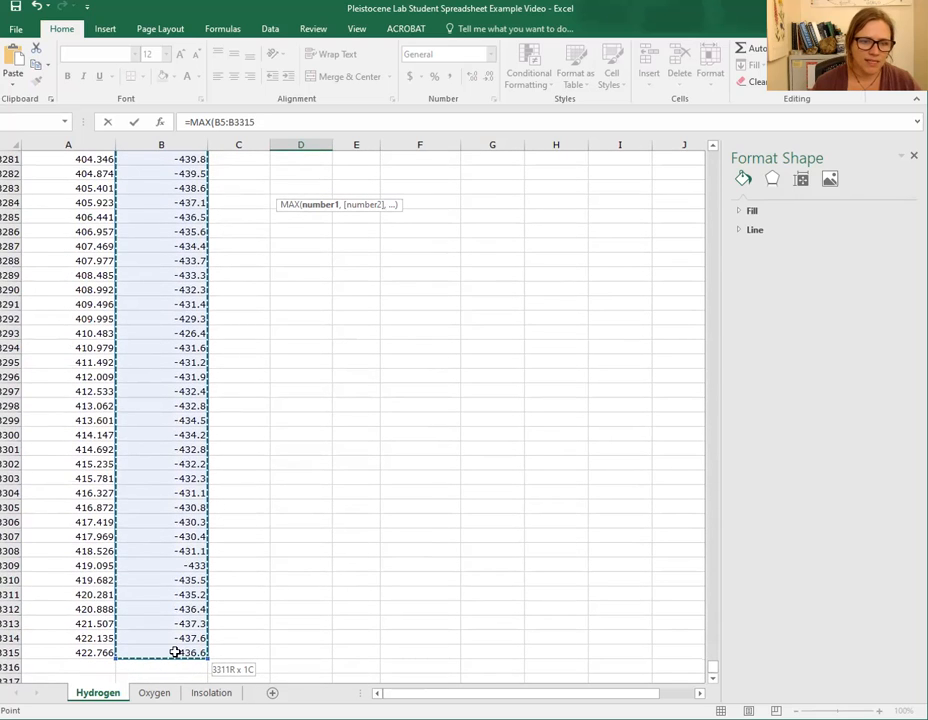
{"action": "left_click_drag", "start_coordinate": [175, 652], "coordinate": [175, 652]}
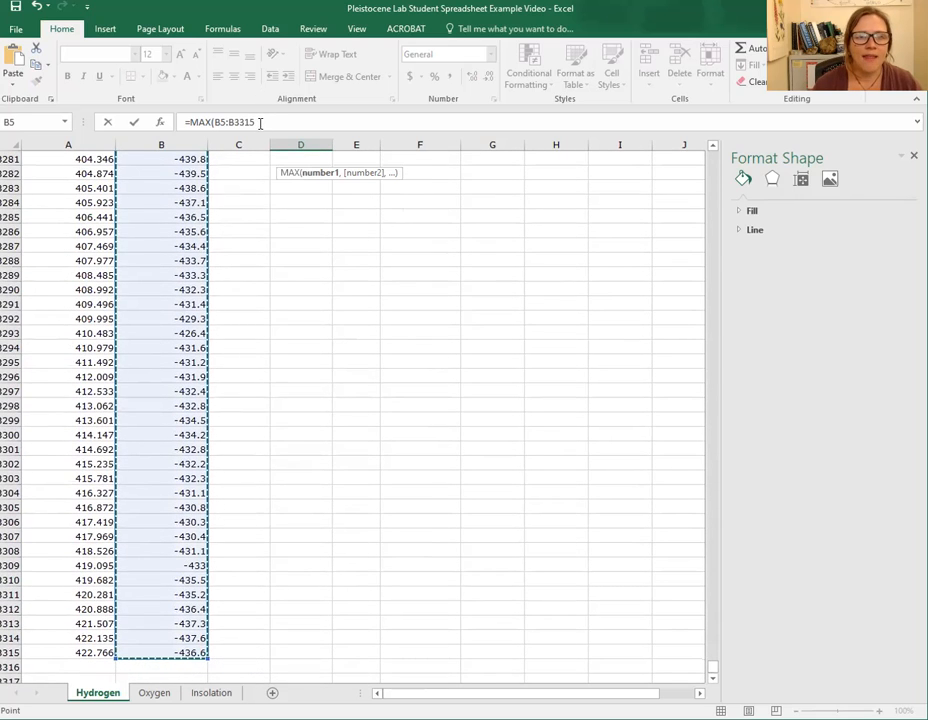
{"action": "left_click", "coordinate": [228, 122]}
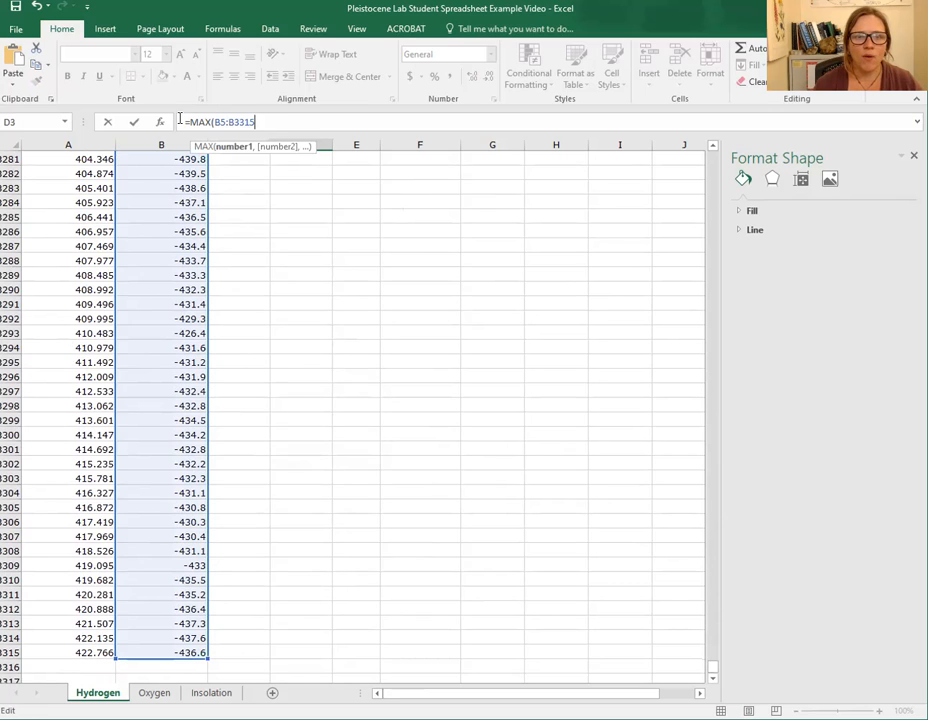
{"action": "type", "text": ")"}
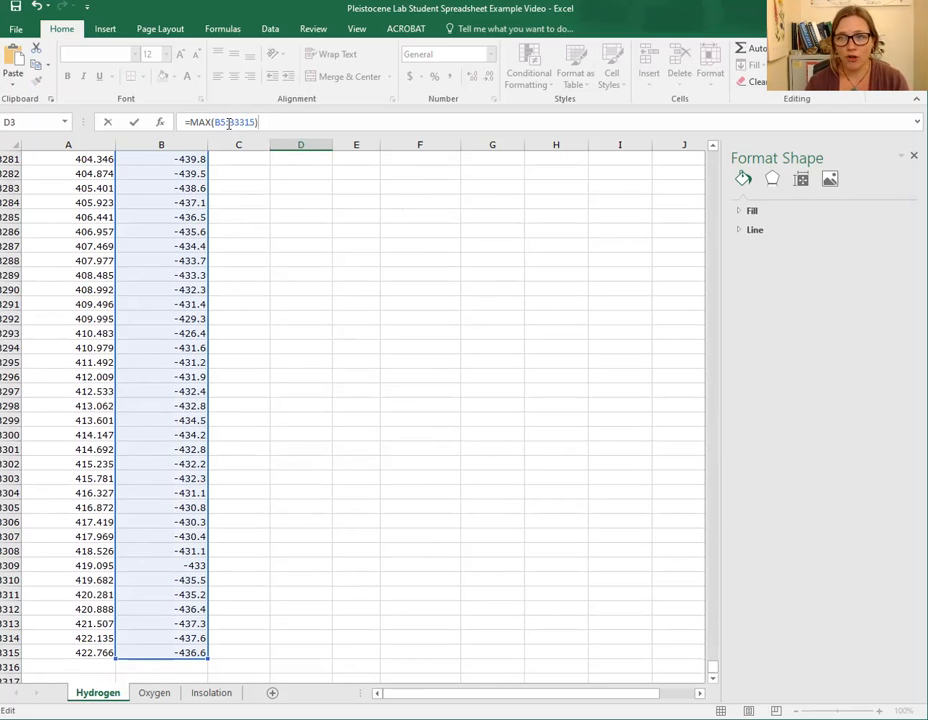
{"action": "key", "text": "Return"}
{"action": "scroll", "coordinate": [539, 418], "scroll_direction": "up", "scroll_amount": 1}
{"action": "left_click", "coordinate": [305, 189]}
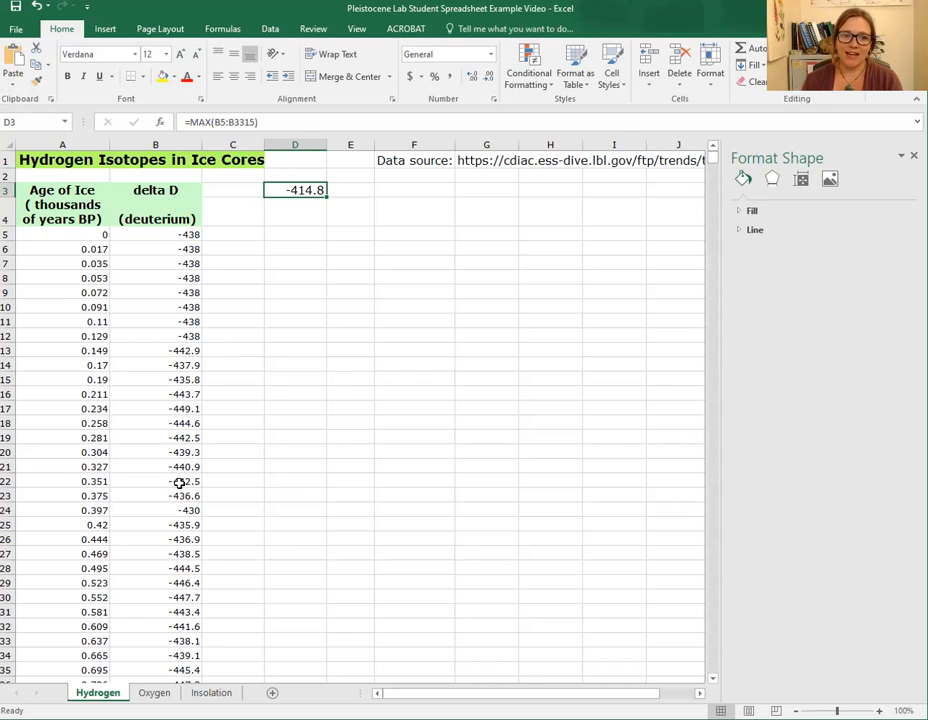
- Enter a formula in D4 returning the minimum delta D value of B5:B3315
{"action": "left_click", "coordinate": [284, 203]}
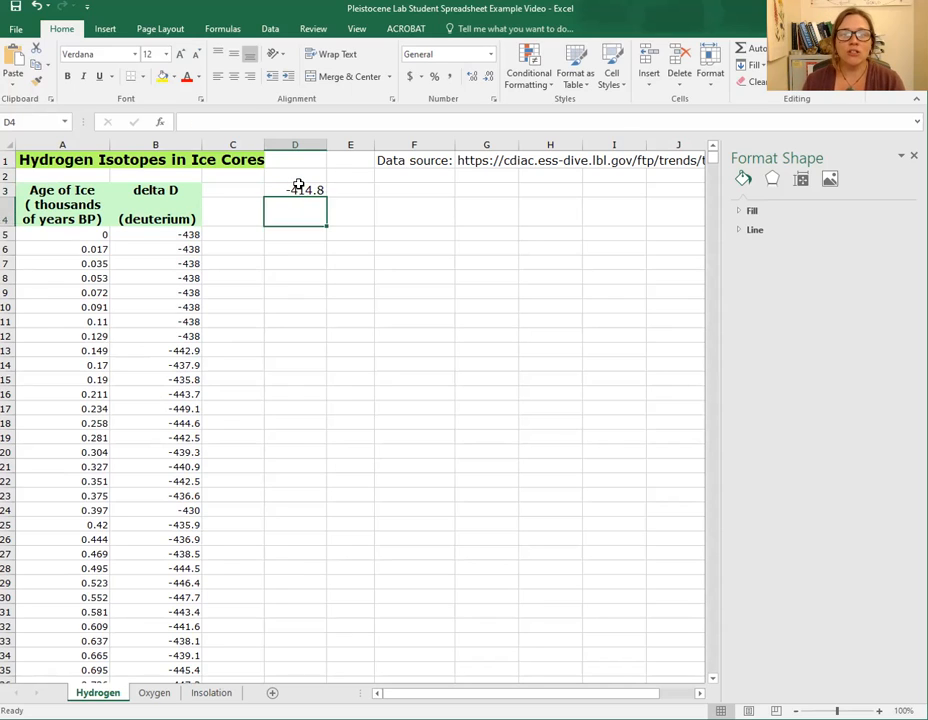
{"action": "left_click", "coordinate": [298, 186]}
{"action": "left_click", "coordinate": [296, 205]}
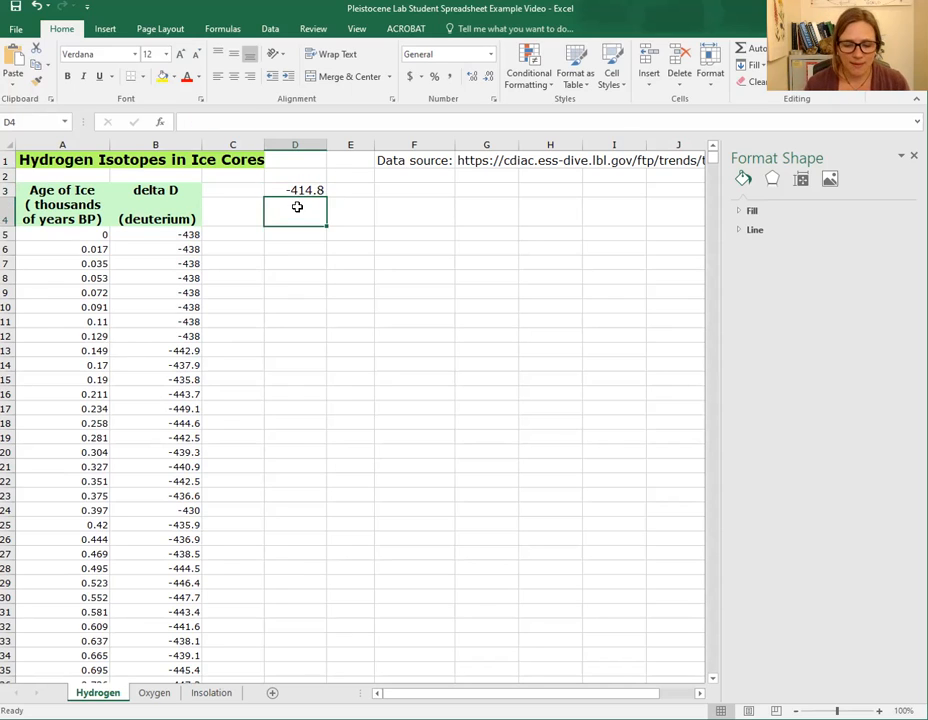
{"action": "type", "text": "="}
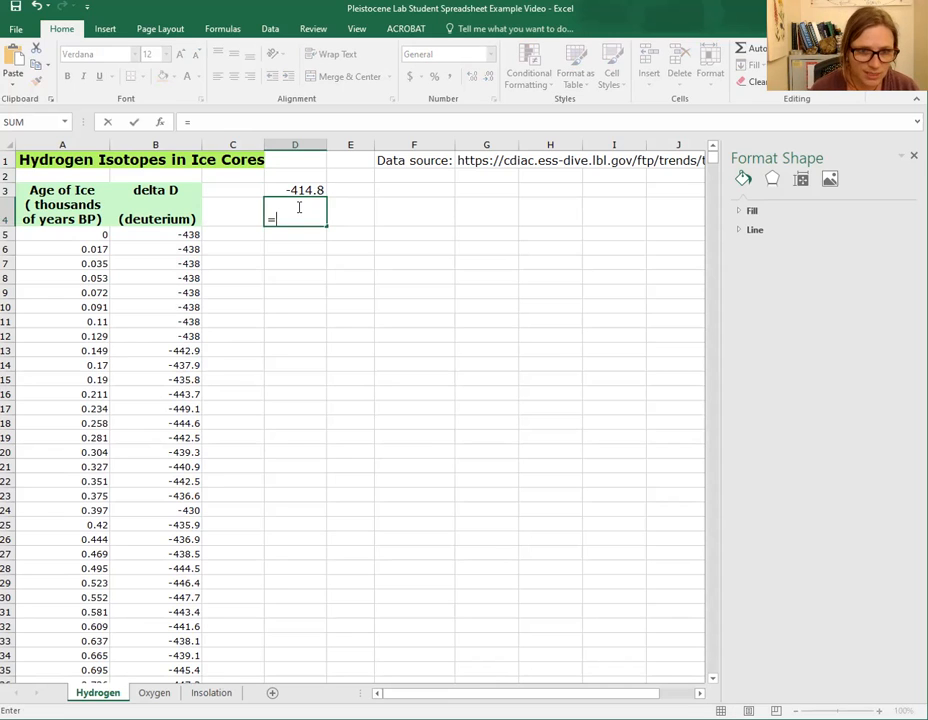
{"action": "type", "text": "min"}
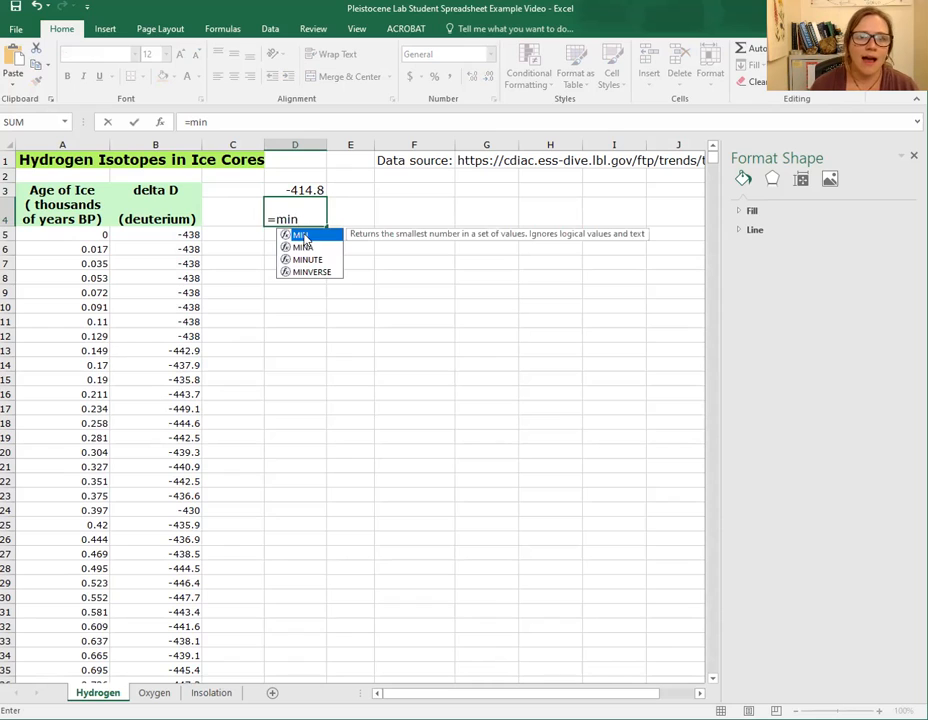
{"action": "double_click", "coordinate": [302, 237]}
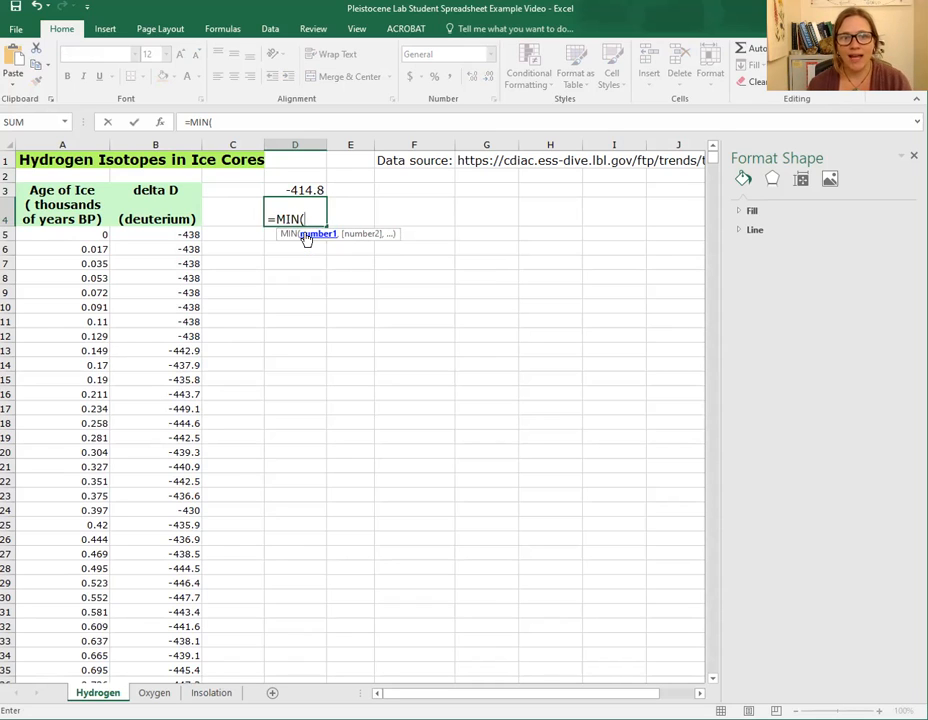
{"action": "left_click", "coordinate": [190, 233]}
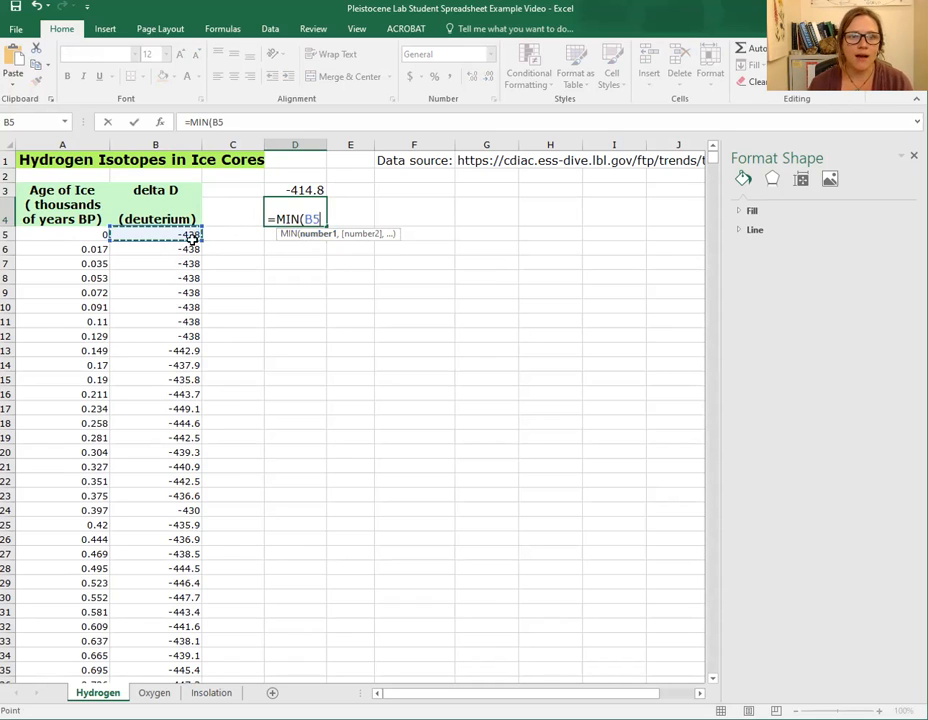
{"action": "left_click_drag", "start_coordinate": [195, 377], "coordinate": [183, 647]}
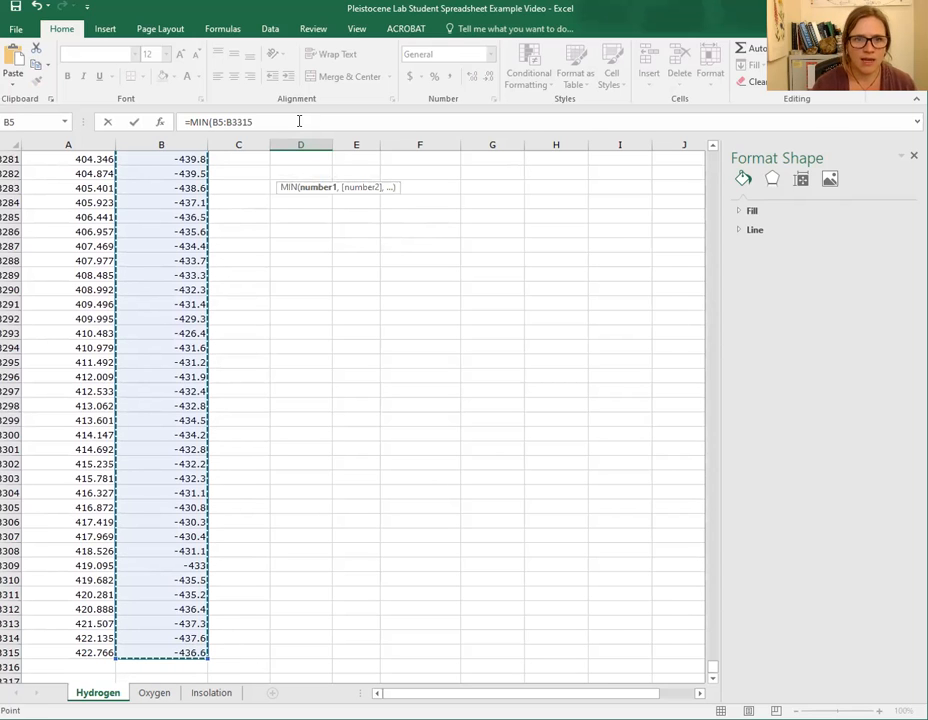
{"action": "key", "text": "Return"}
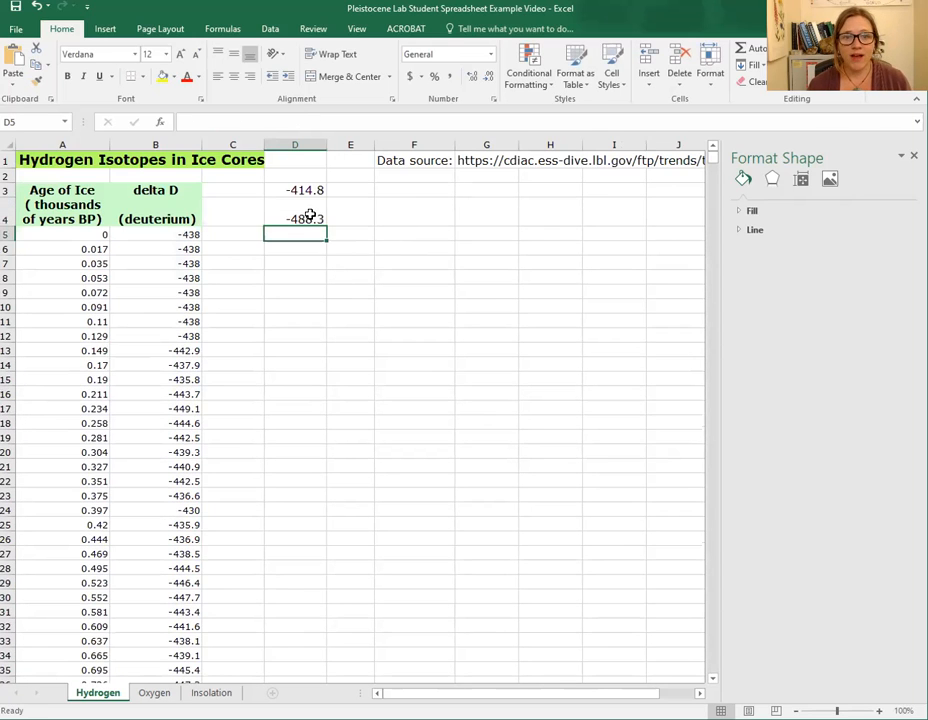
{"action": "left_click", "coordinate": [310, 217]}
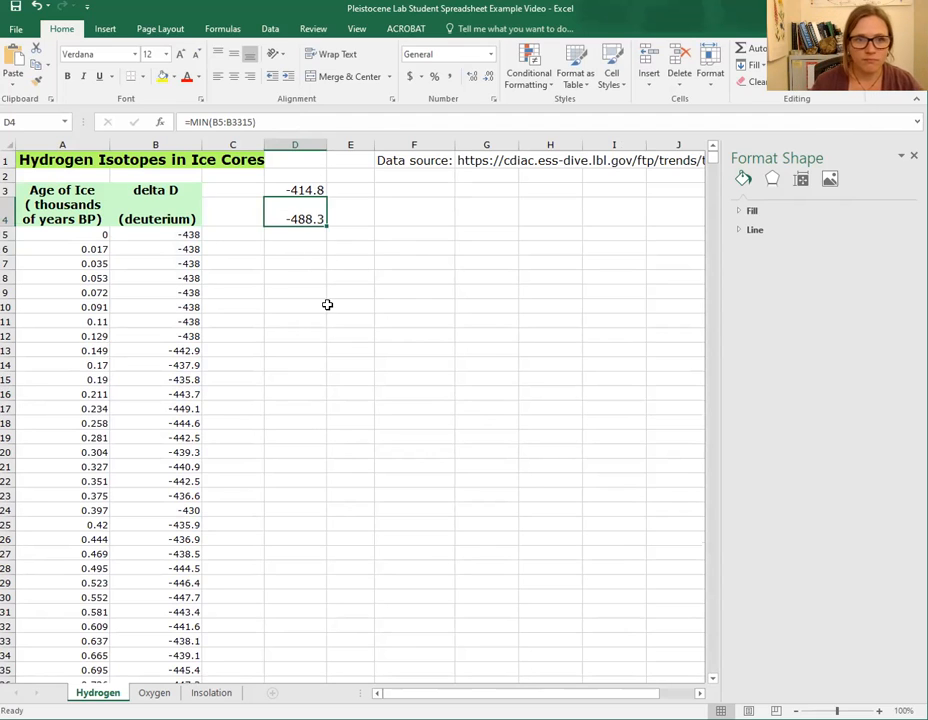
- Label the results with MAX in C3 and MIN in C4
{"action": "left_click", "coordinate": [239, 199]}
{"action": "type", "text": "MAx"}
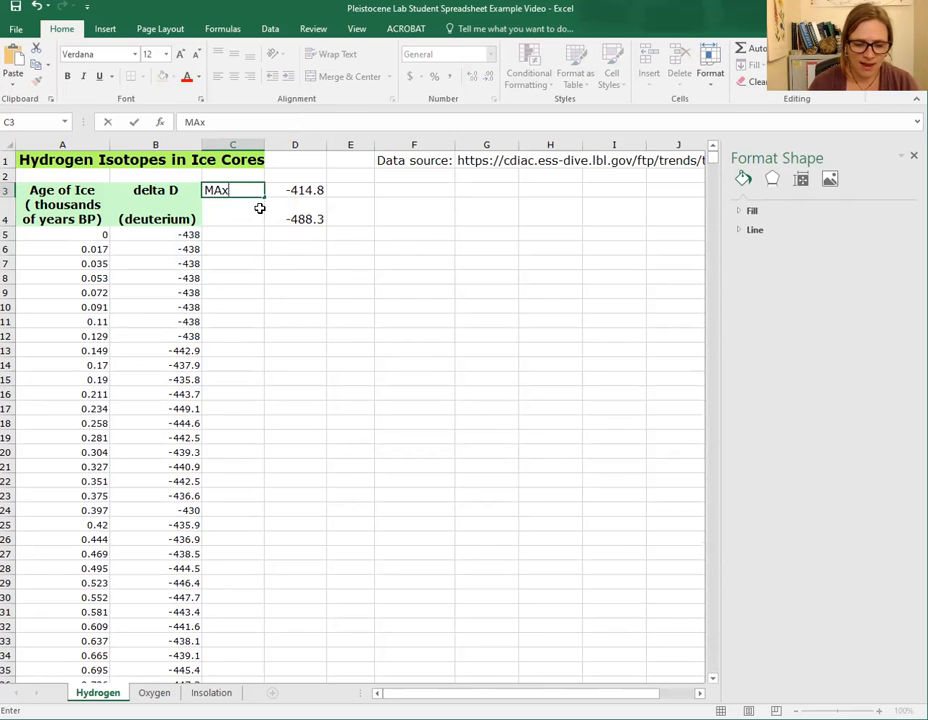
{"action": "key", "text": "BackSpace"}
{"action": "type", "text": "X"}
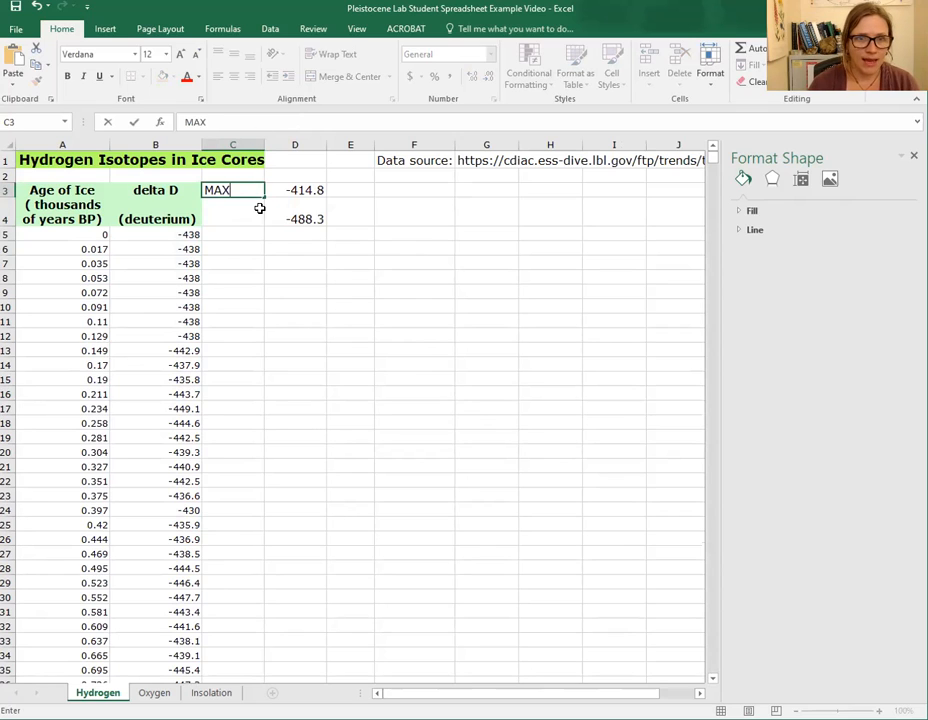
{"action": "key", "text": "Return"}
{"action": "type", "text": "Min"}
{"action": "key", "text": "BackSpace"}
{"action": "key", "text": "BackSpace"}
{"action": "type", "text": "IN"}
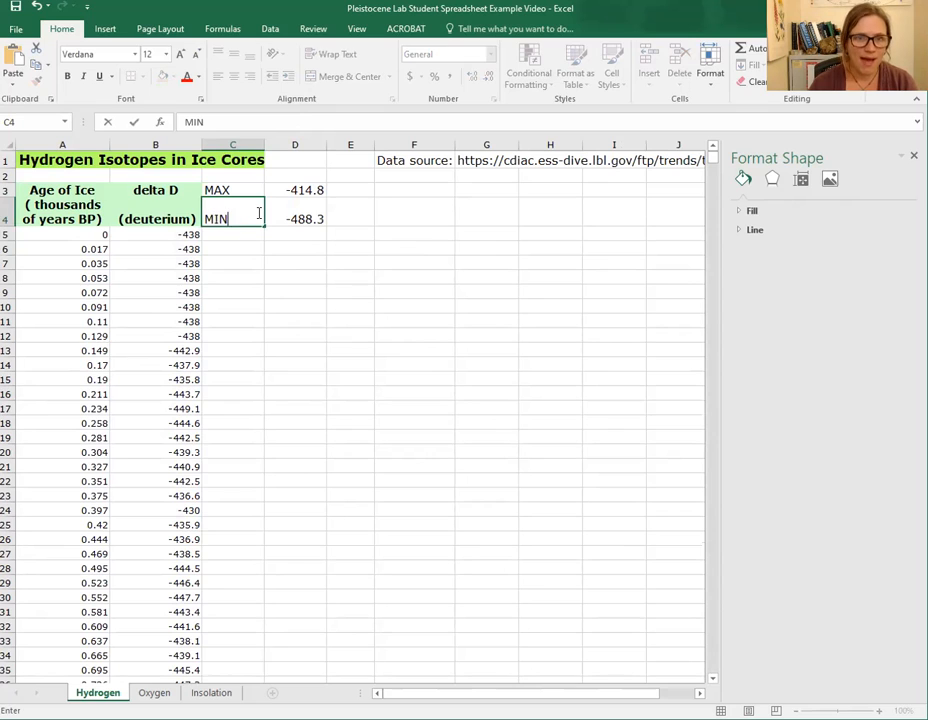
{"action": "left_click", "coordinate": [300, 278]}
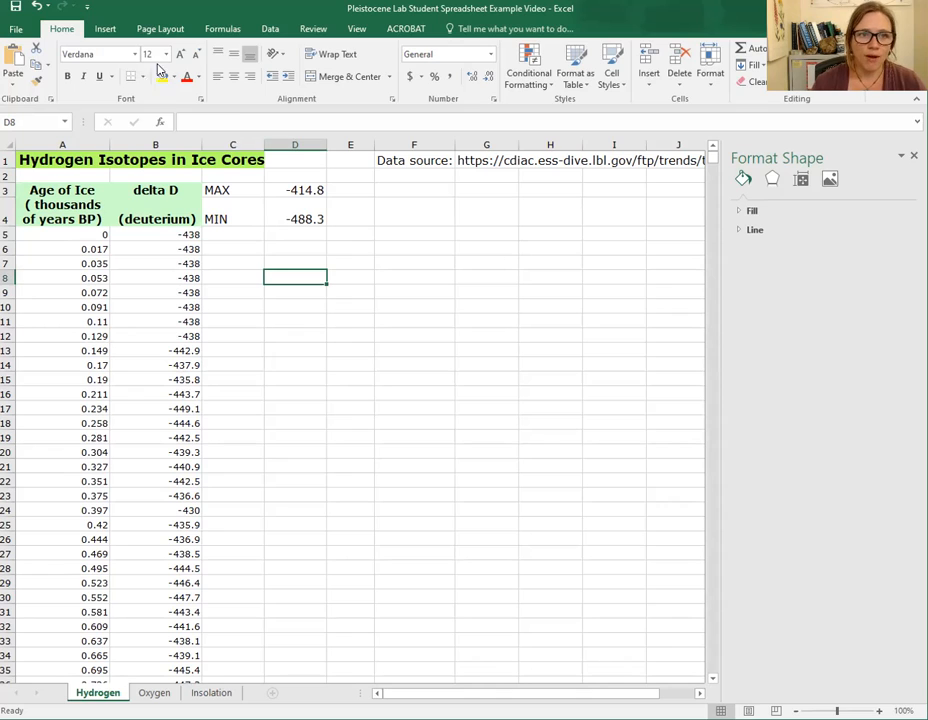
- Insert an empty scatter chart with smooth lines on the Hydrogen sheet
{"action": "left_click", "coordinate": [443, 228]}
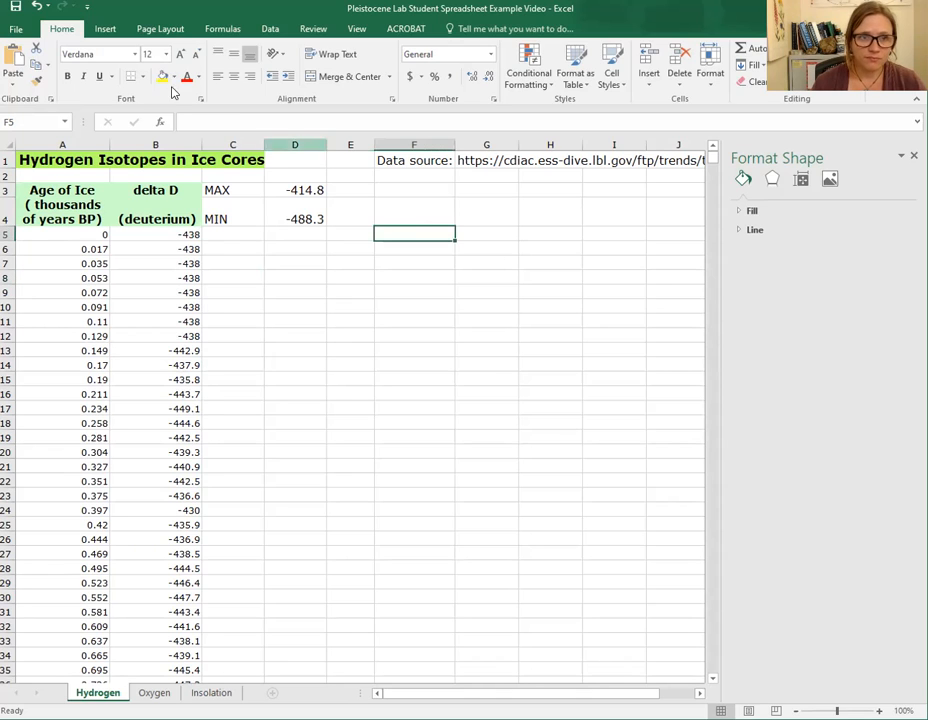
{"action": "left_click", "coordinate": [104, 28]}
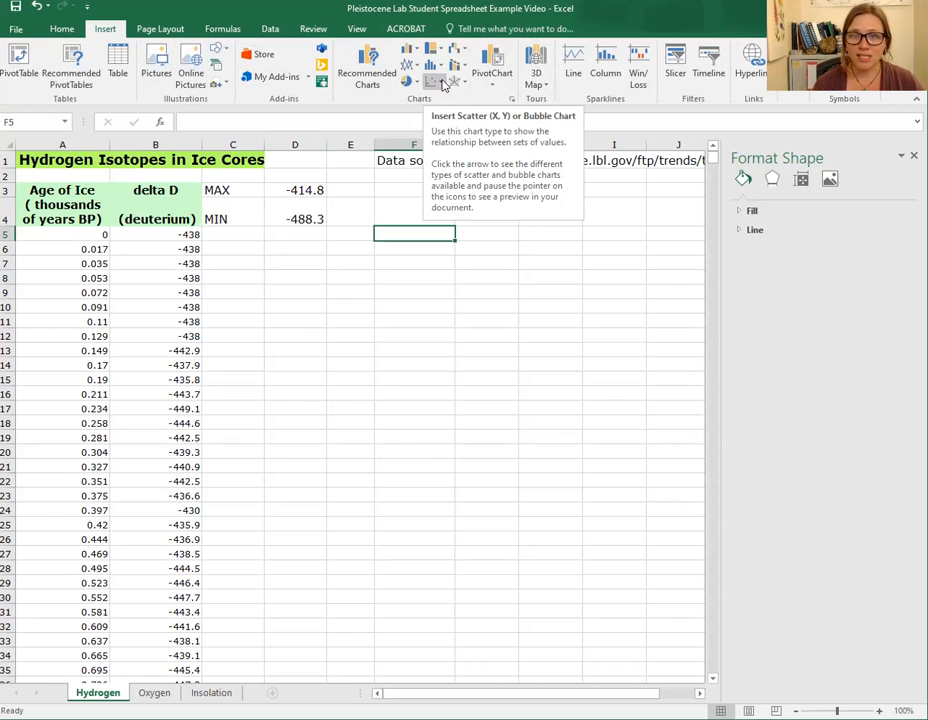
{"action": "left_click", "coordinate": [443, 85]}
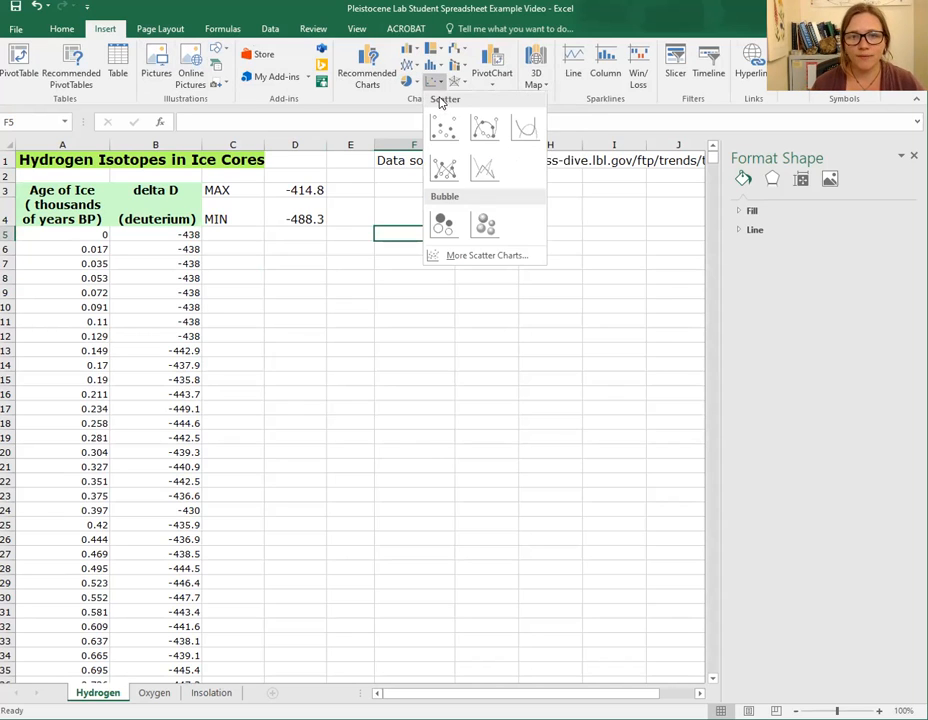
{"action": "left_click", "coordinate": [520, 128]}
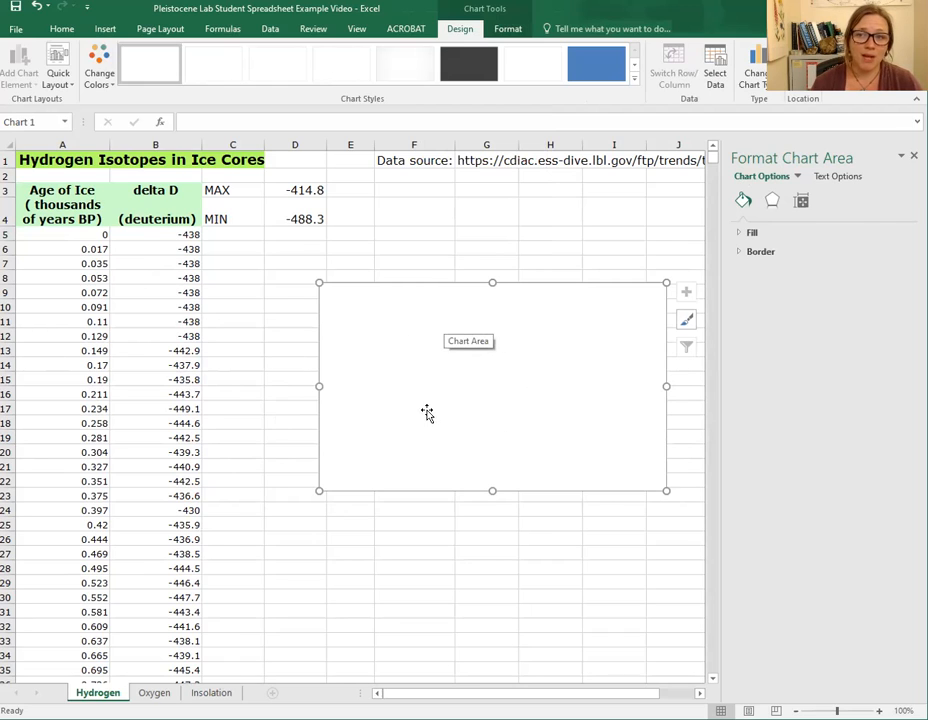
{"action": "right_click", "coordinate": [493, 375]}
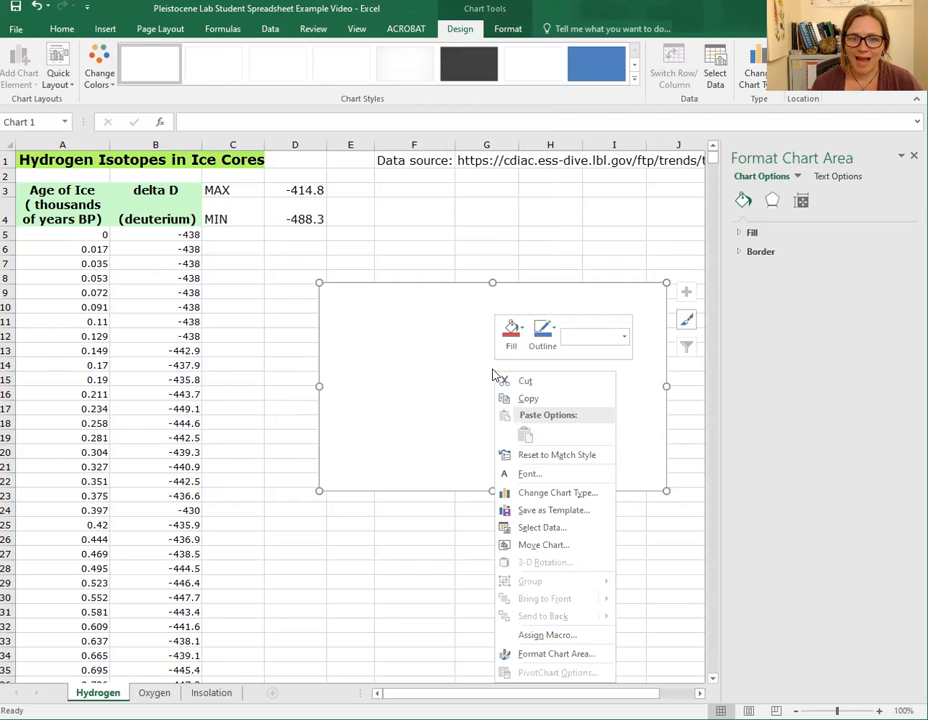
{"action": "left_click", "coordinate": [550, 528]}
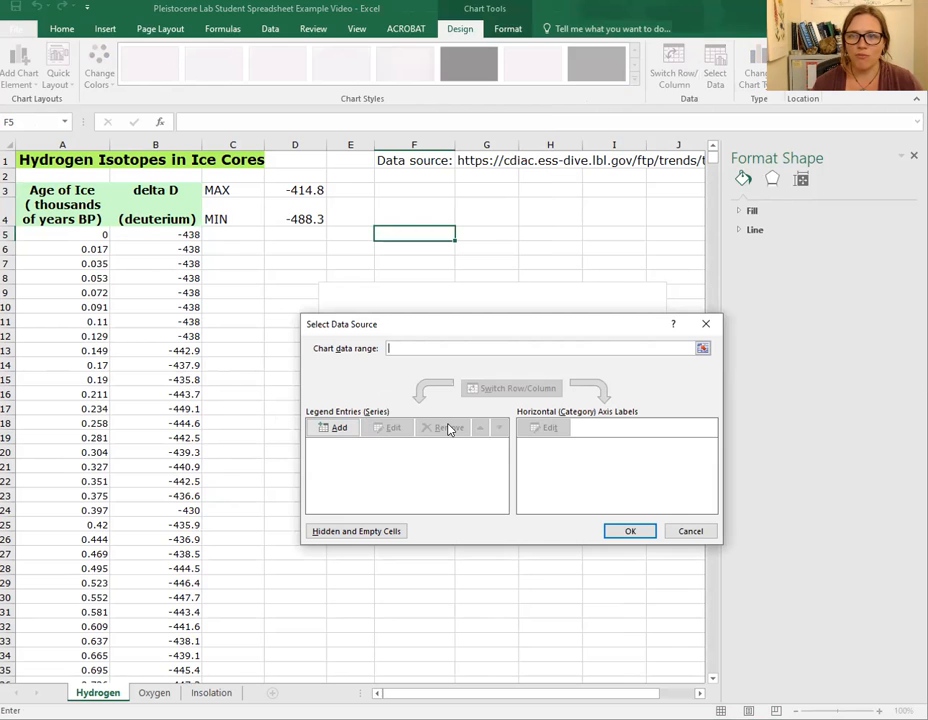
{"action": "left_click", "coordinate": [644, 528]}
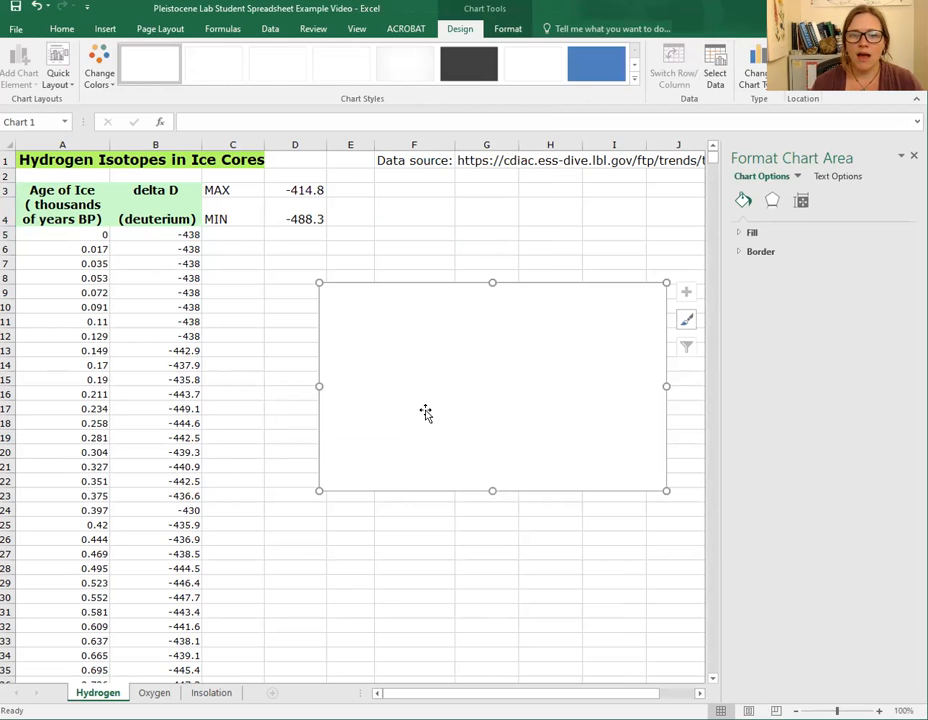
- Add a new data series to the empty chart named "Delta Deutirium Values over Time"
{"action": "right_click", "coordinate": [456, 380]}
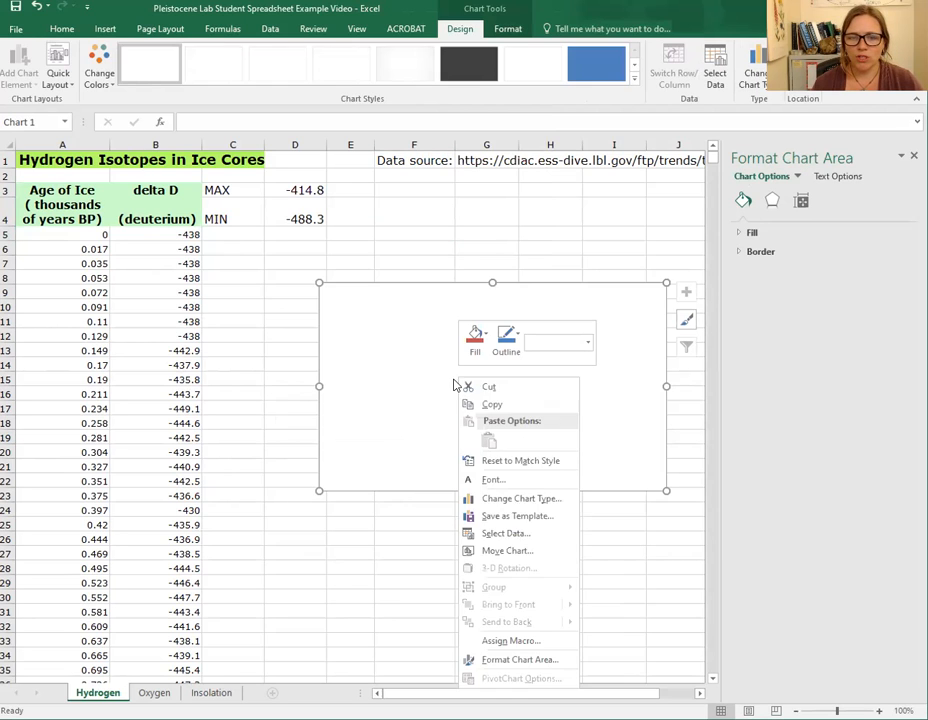
{"action": "left_click", "coordinate": [516, 535]}
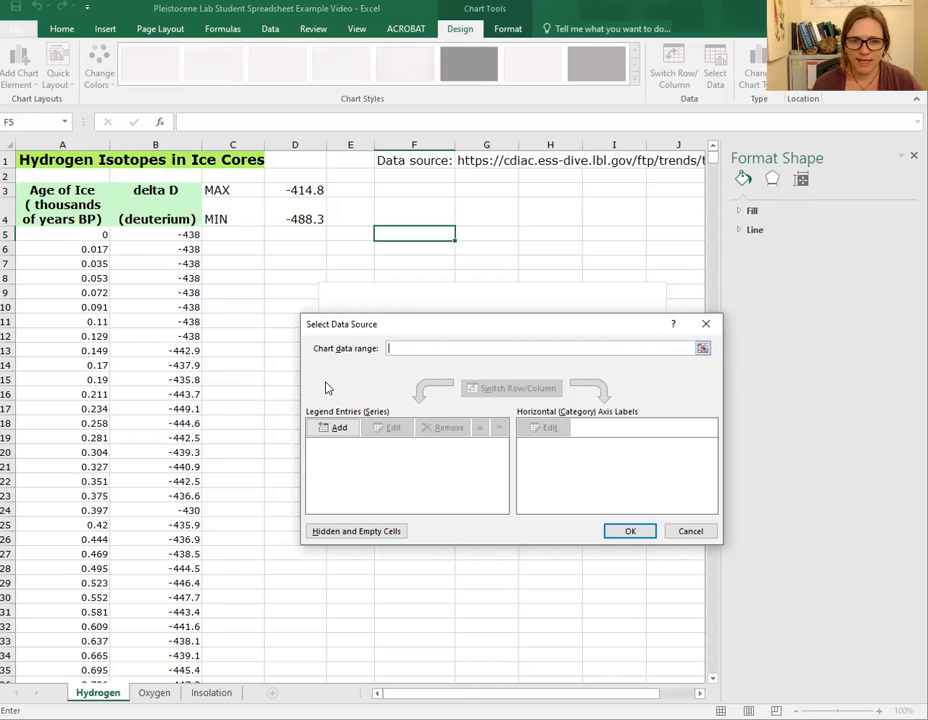
{"action": "left_click", "coordinate": [339, 428]}
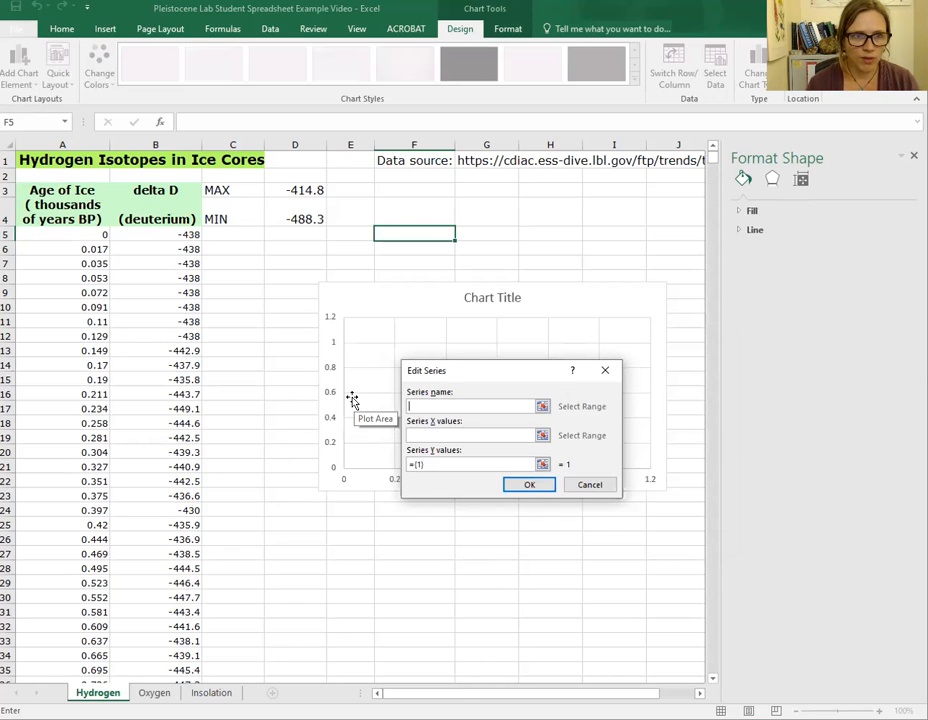
{"action": "type", "text": "De"}
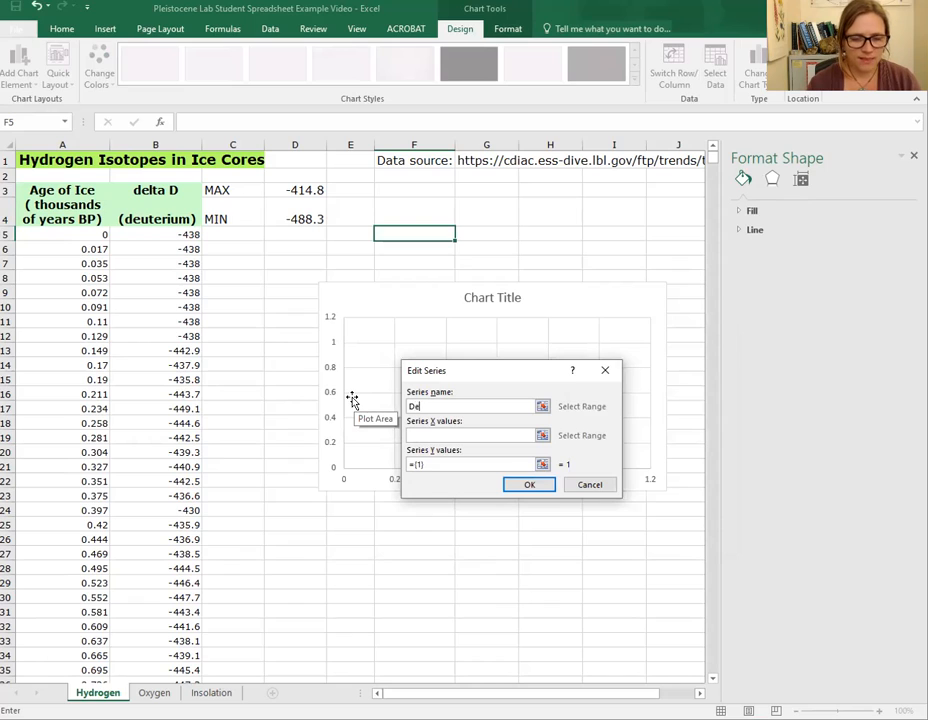
{"action": "type", "text": "lta Deutrium"}
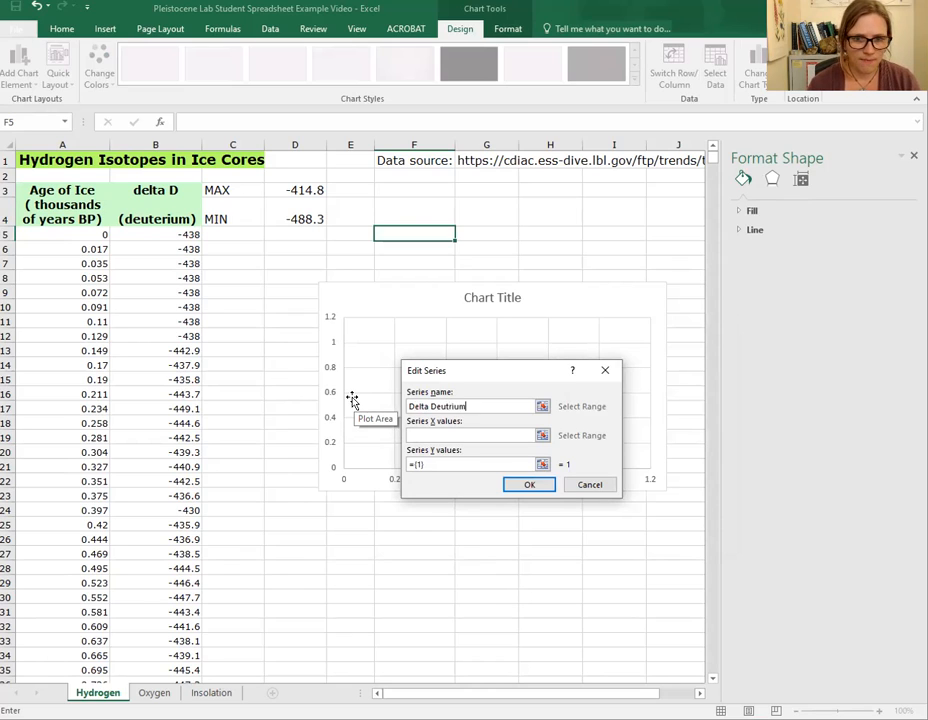
{"action": "type", "text": " Values"}
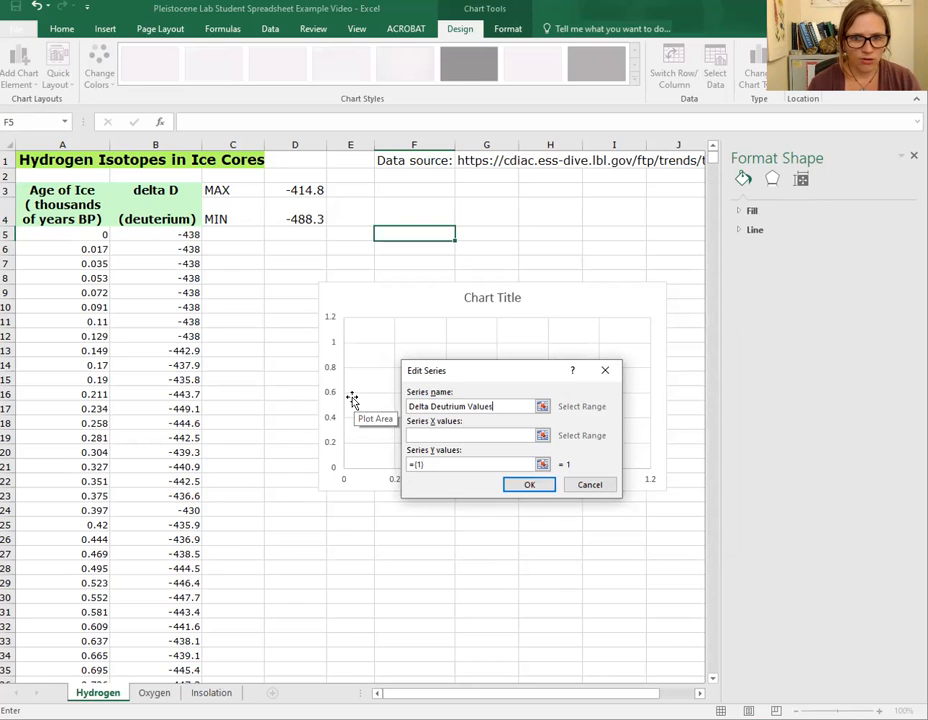
{"action": "type", "text": " of"}
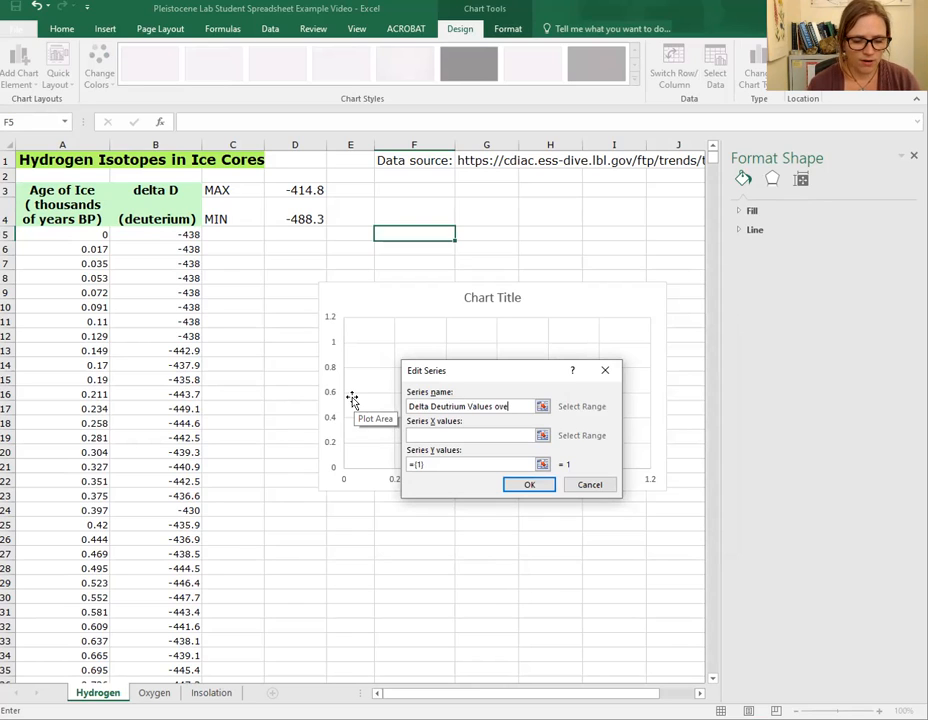
{"action": "type", "text": "er Time"}
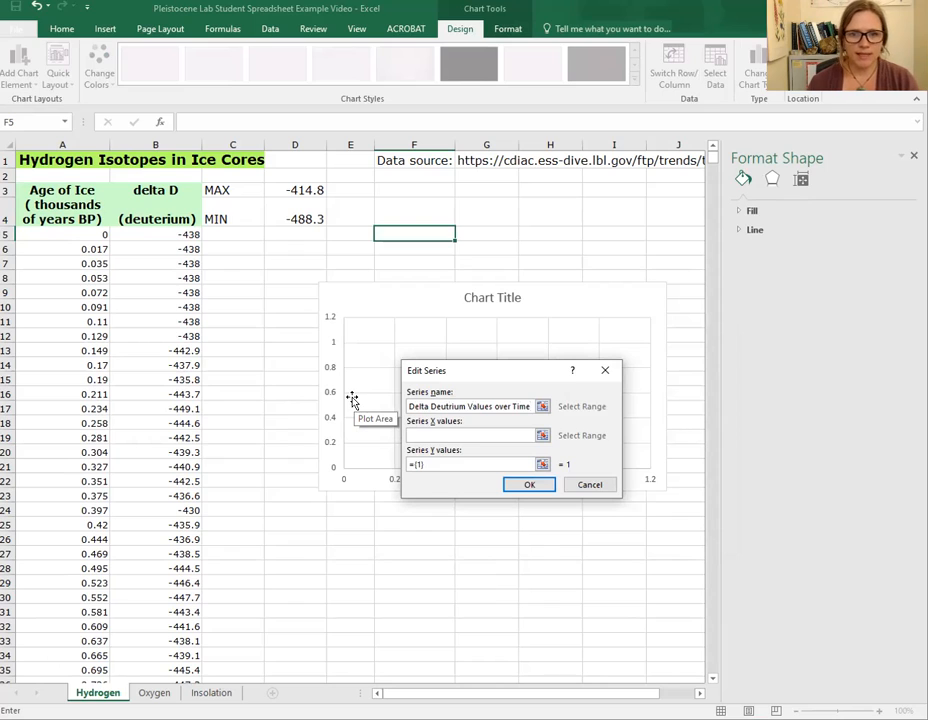
{"action": "left_click", "coordinate": [450, 406]}
{"action": "type", "text": "i"}
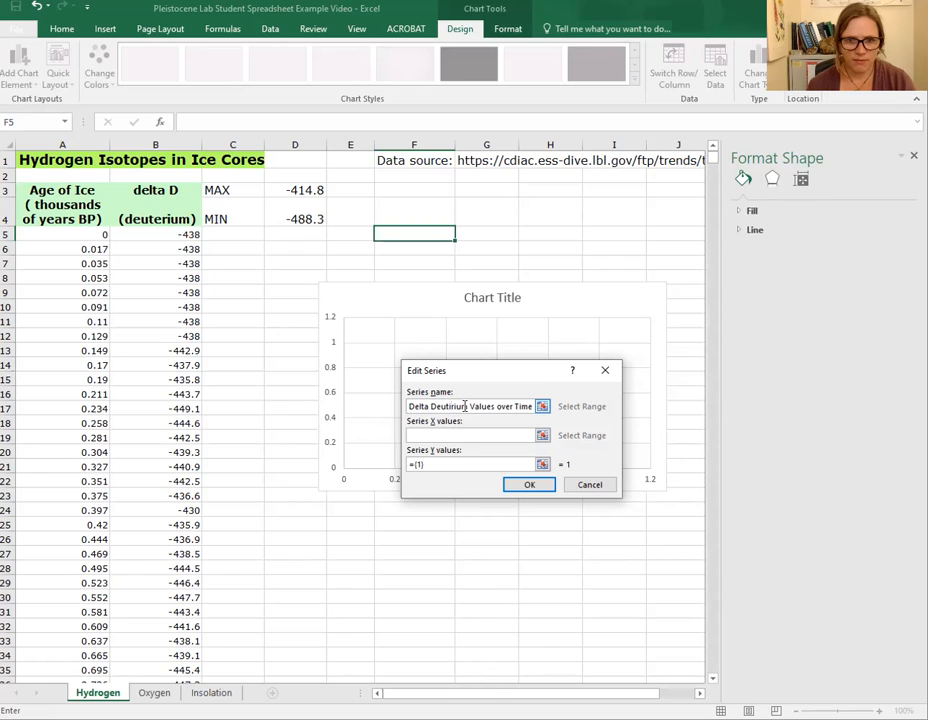
- Set the series X values to the ice ages in Hydrogen!$A$5:$A$3315
{"action": "left_click", "coordinate": [479, 434]}
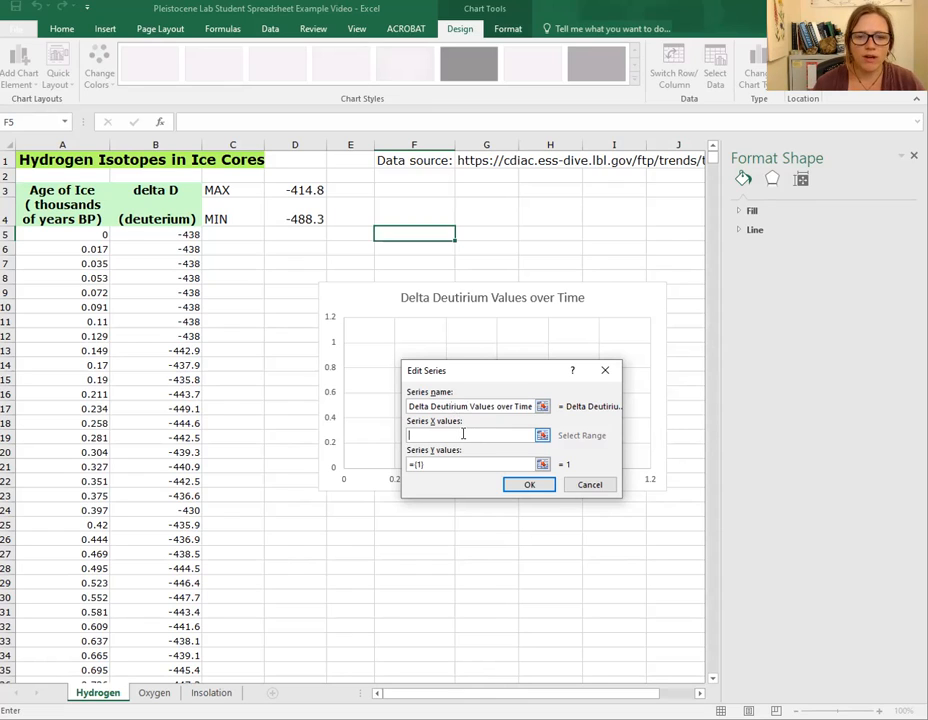
{"action": "left_click", "coordinate": [96, 235]}
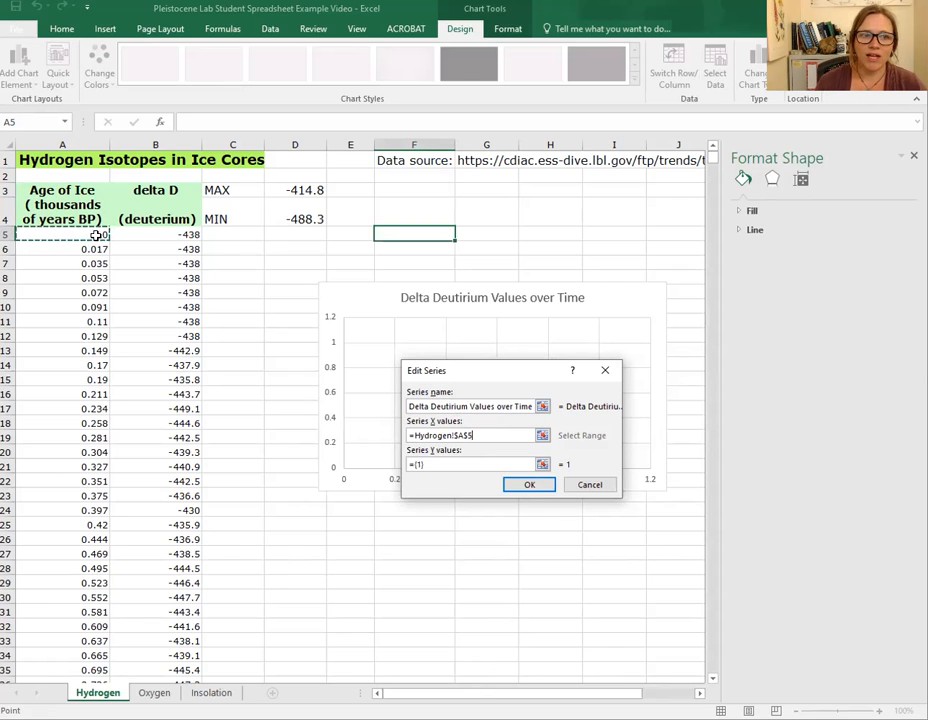
{"action": "left_click_drag", "start_coordinate": [96, 235], "coordinate": [81, 649]}
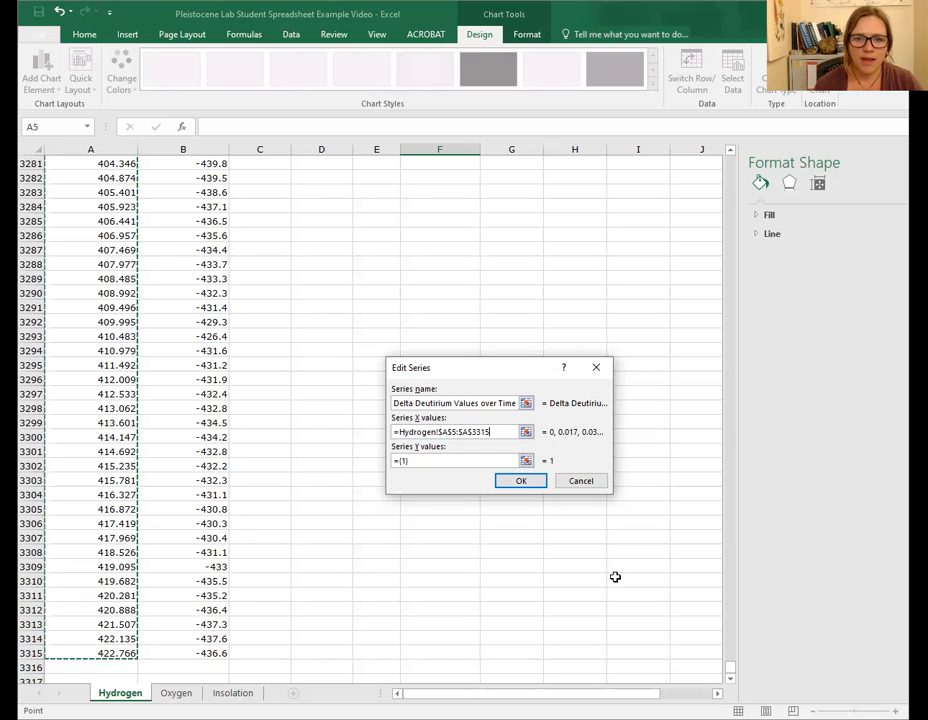
{"action": "left_click", "coordinate": [533, 483]}
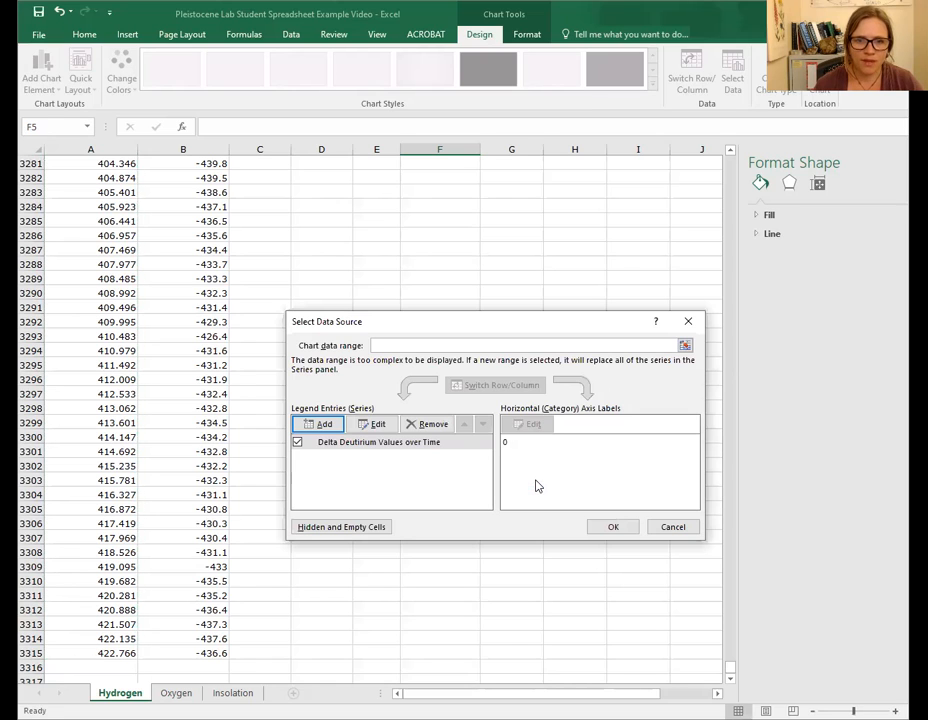
- Replace the series Y values with =Hydrogen!$B$5:$B$3315 and apply the data selection to the chart
{"action": "left_click", "coordinate": [380, 432]}
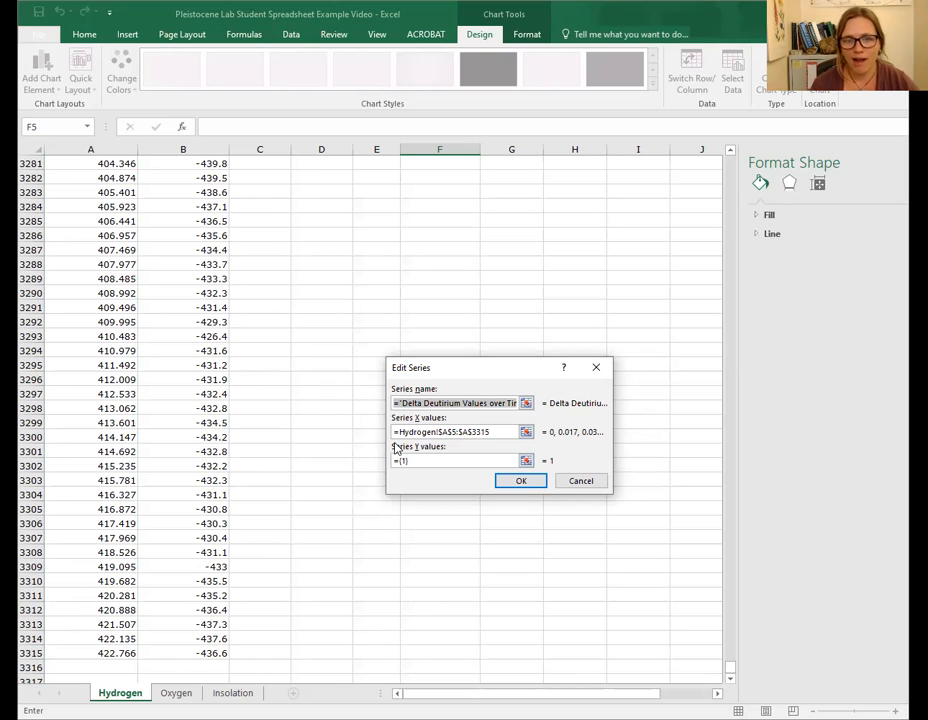
{"action": "left_click", "coordinate": [418, 464]}
{"action": "left_click_drag", "start_coordinate": [418, 464], "coordinate": [392, 466]}
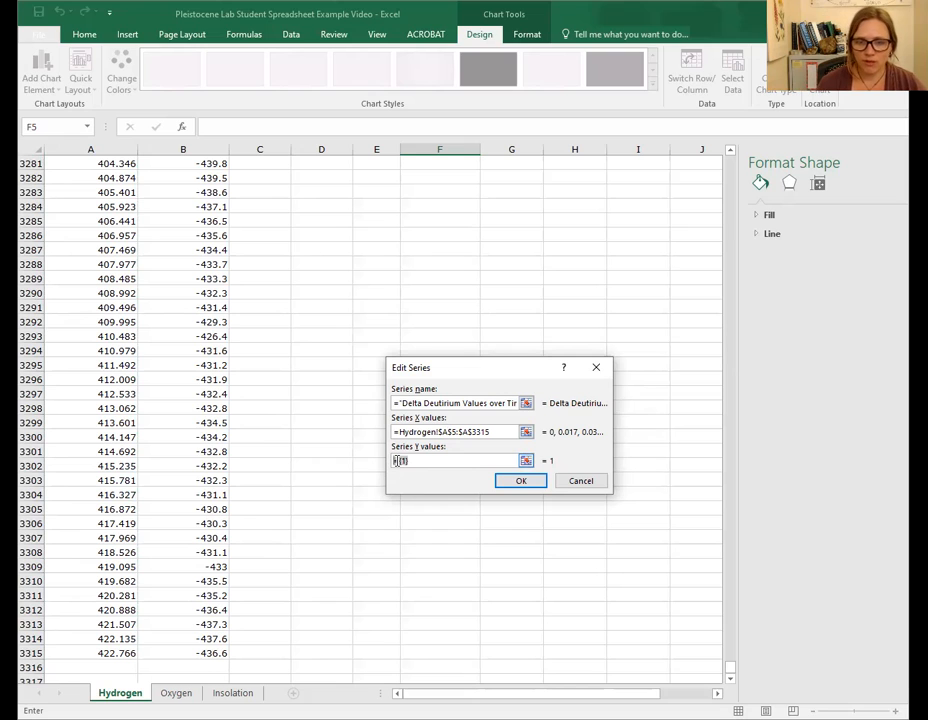
{"action": "key", "text": "BackSpace"}
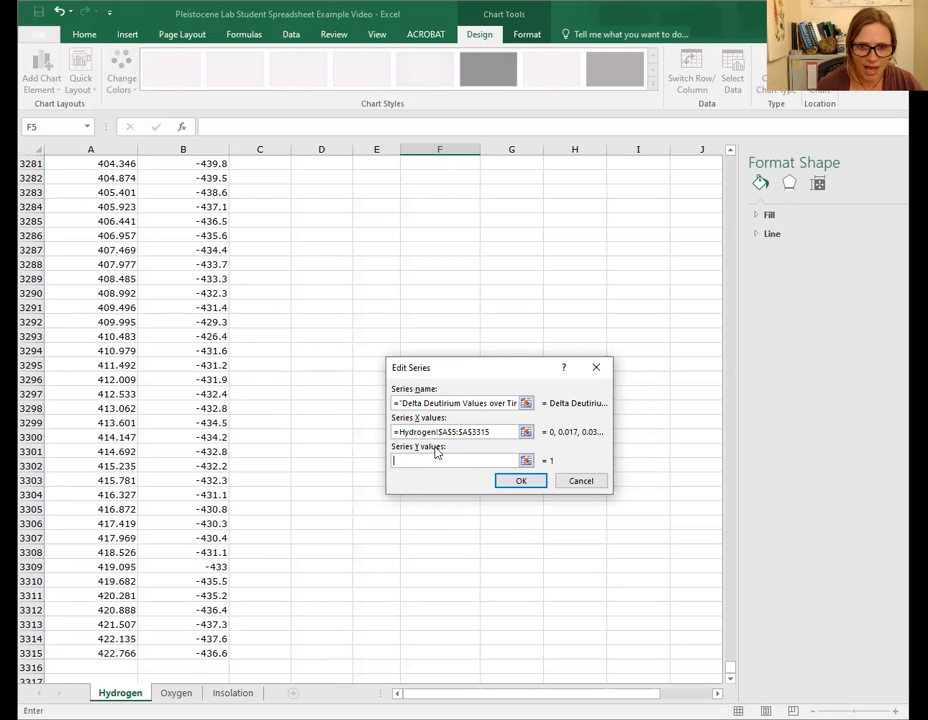
{"action": "scroll", "coordinate": [254, 316], "scroll_direction": "up", "scroll_amount": 1}
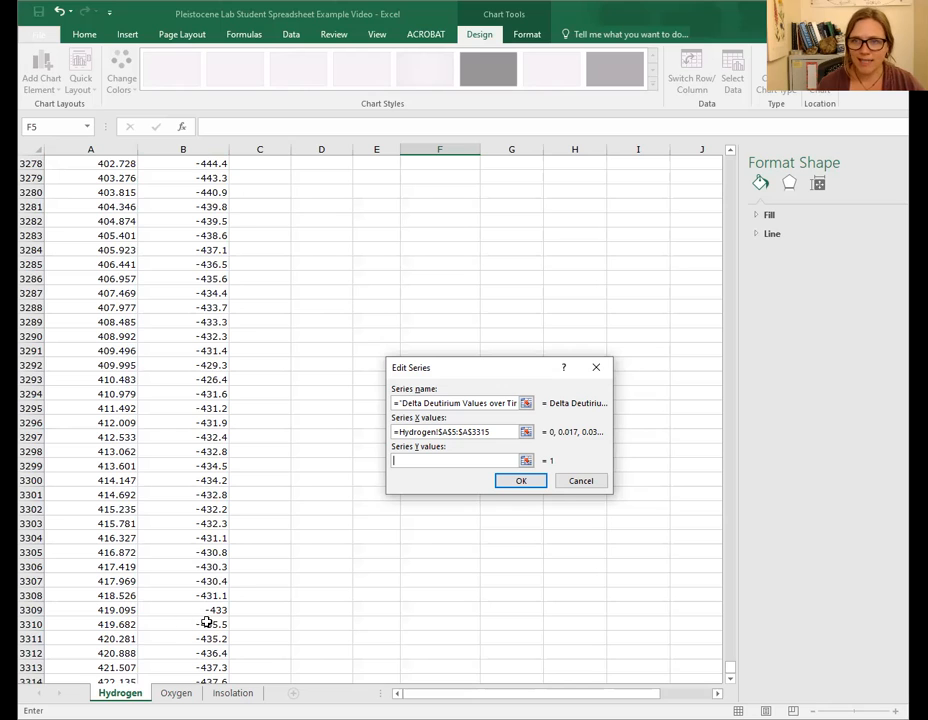
{"action": "scroll", "coordinate": [222, 320], "scroll_direction": "up", "scroll_amount": 20}
{"action": "scroll", "coordinate": [233, 324], "scroll_direction": "up", "scroll_amount": 20}
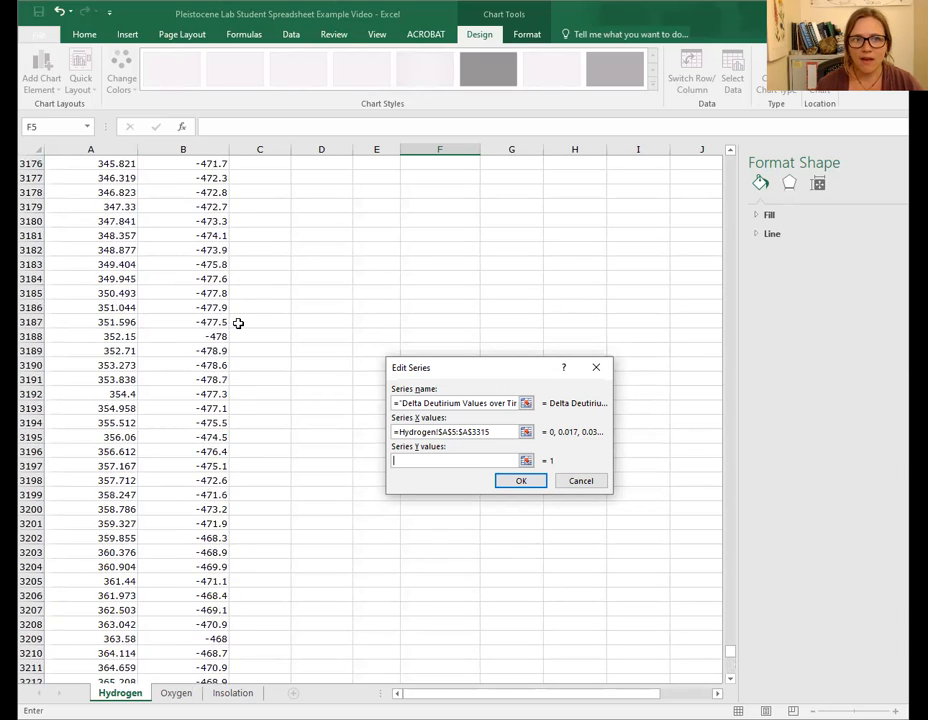
{"action": "left_click", "coordinate": [499, 432]}
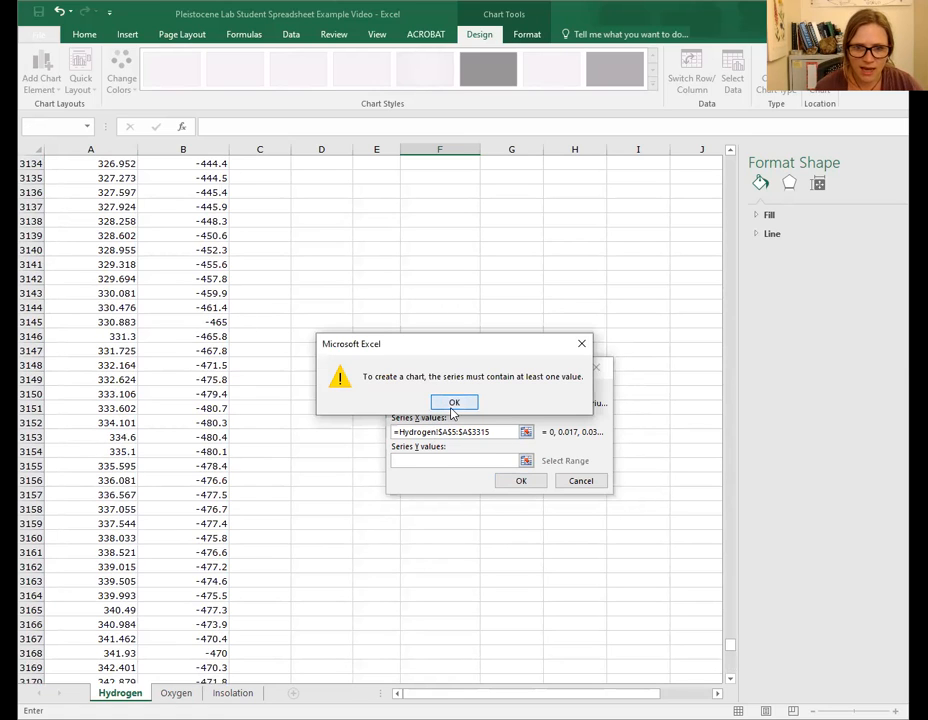
{"action": "left_click", "coordinate": [452, 412]}
{"action": "type", "text": "=Hy"}
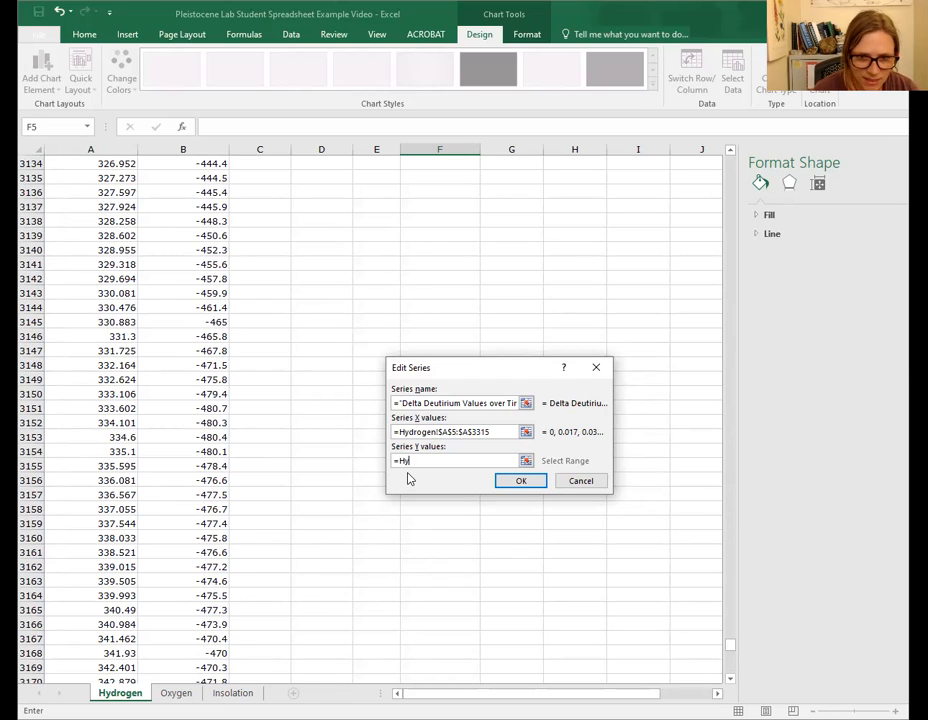
{"action": "type", "text": "drogen!$B$"}
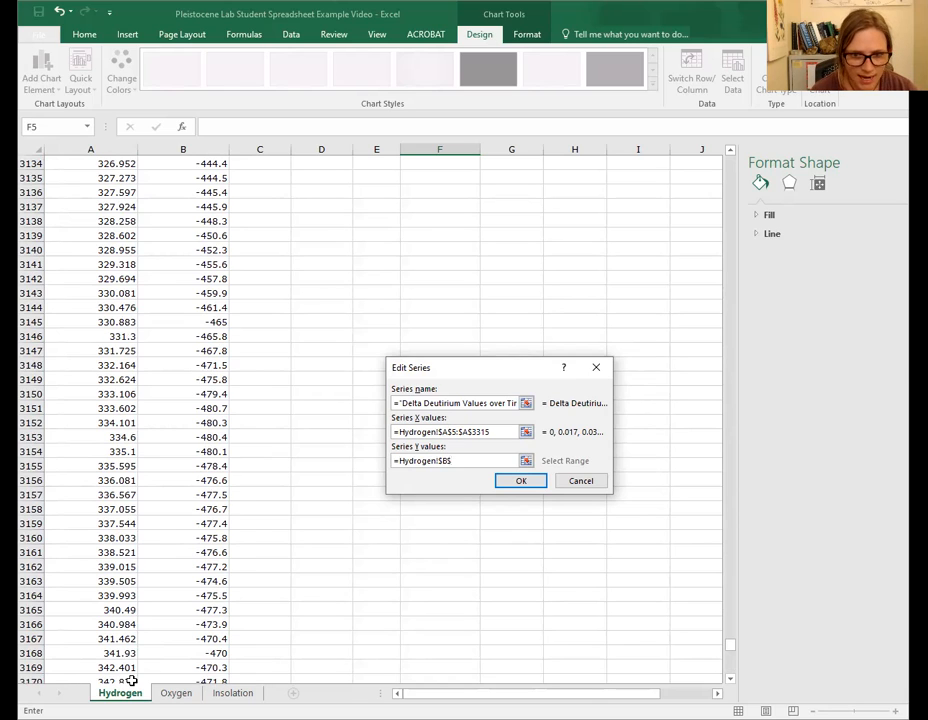
{"action": "type", "text": "5:$B"}
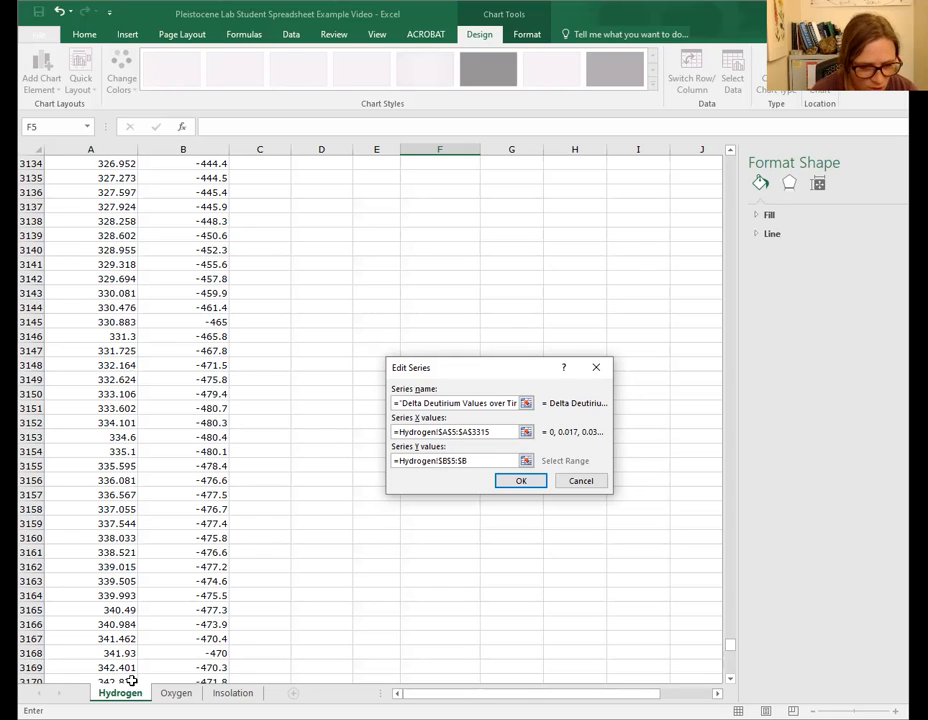
{"action": "type", "text": "3315"}
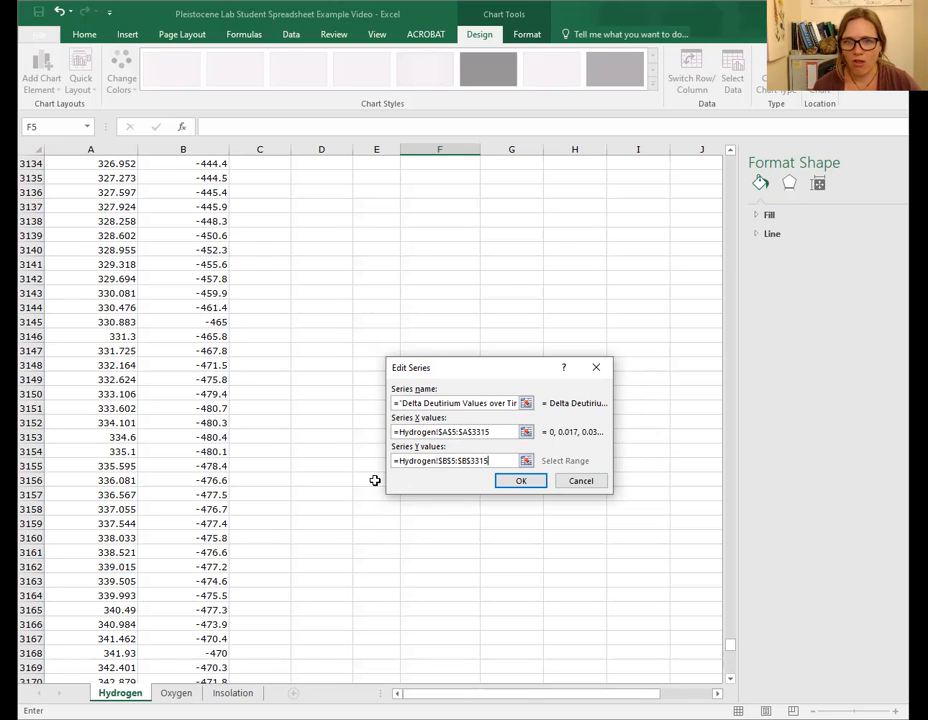
{"action": "left_click", "coordinate": [521, 481]}
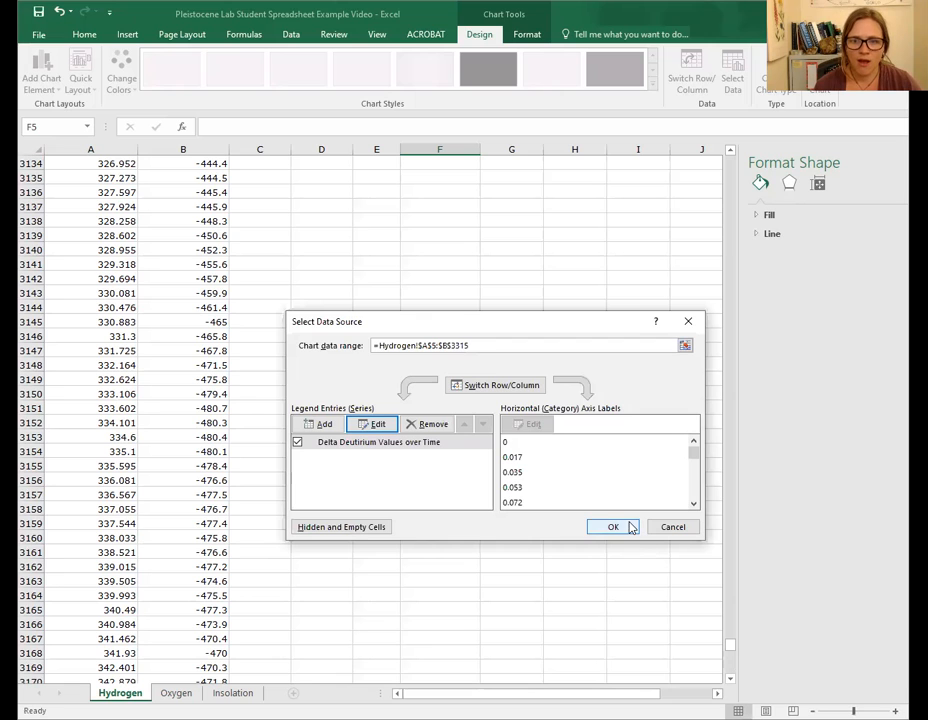
{"action": "left_click", "coordinate": [627, 521]}
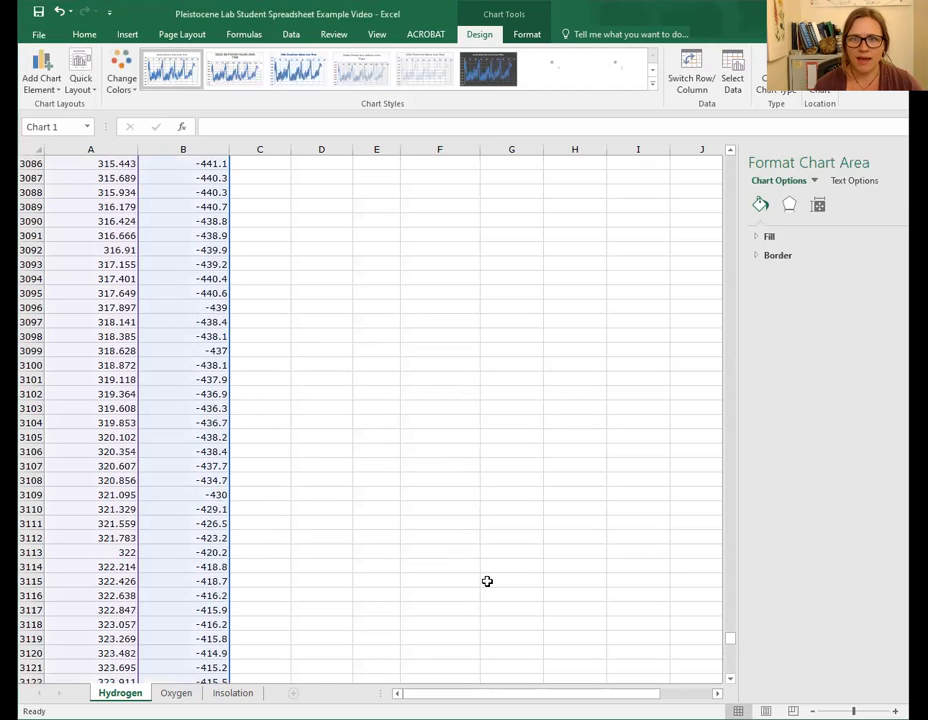
- Widen the chart leftward toward column C and delete its chart title
{"action": "left_click_drag", "start_coordinate": [731, 640], "coordinate": [734, 158]}
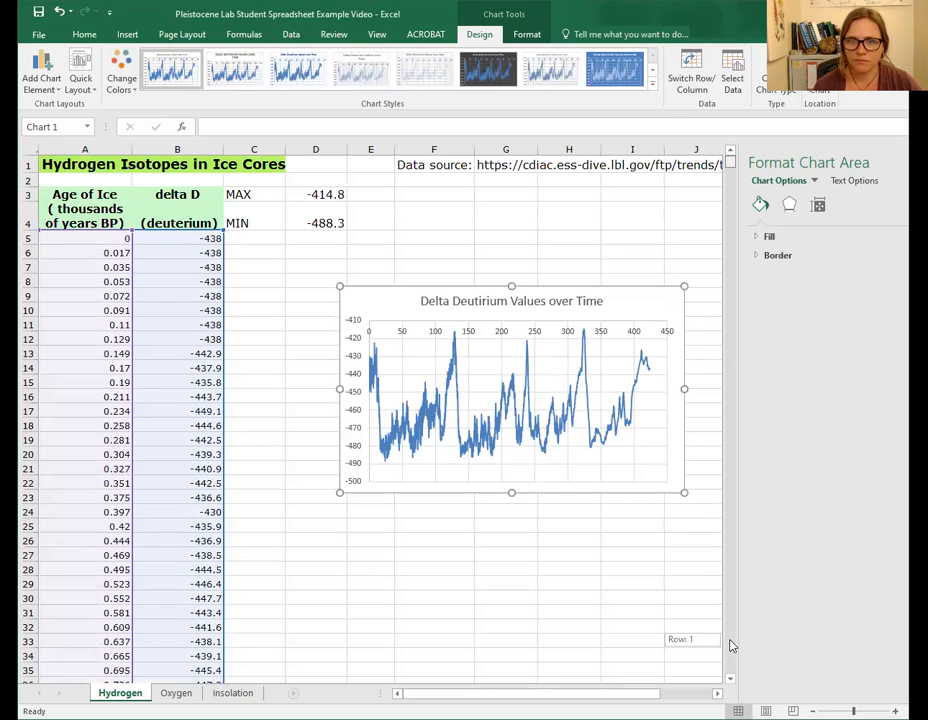
{"action": "left_click_drag", "start_coordinate": [311, 494], "coordinate": [269, 508]}
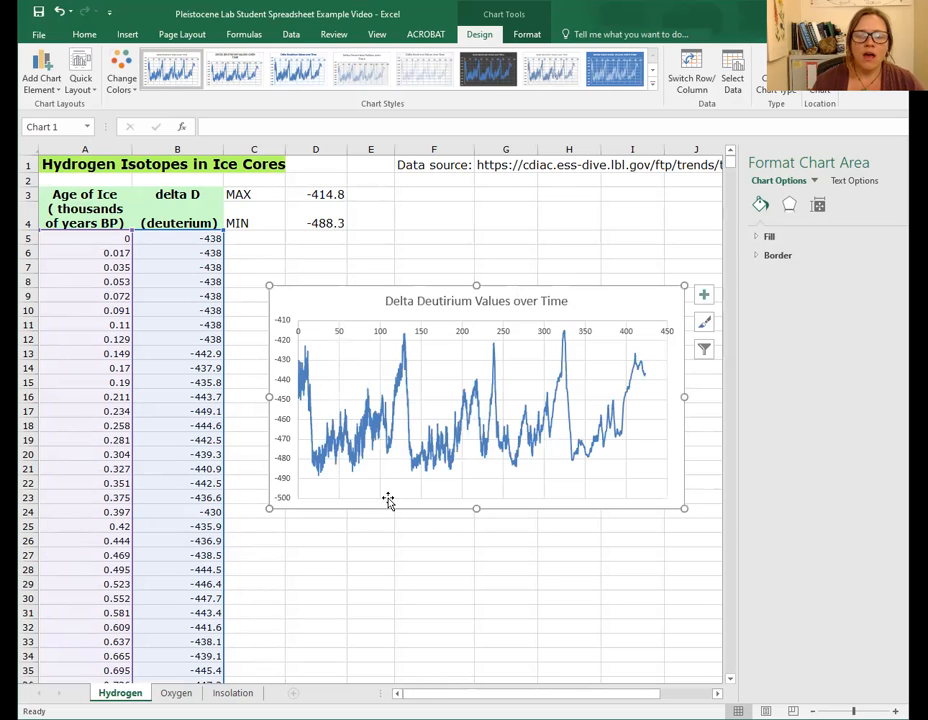
{"action": "left_click", "coordinate": [520, 300]}
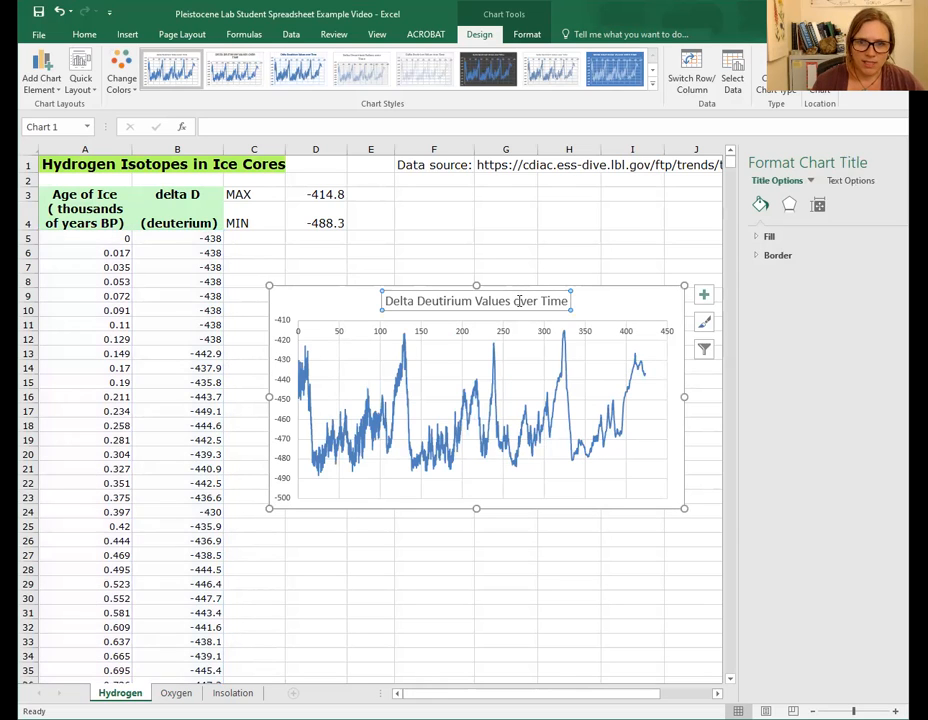
{"action": "key", "text": "Delete"}
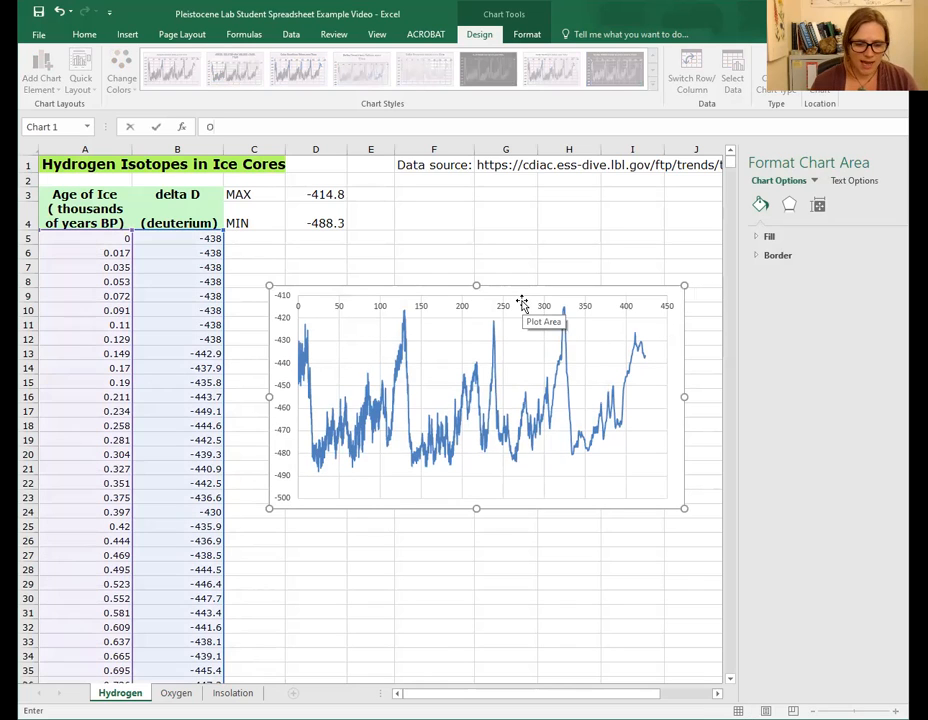
{"action": "type", "text": "O"}
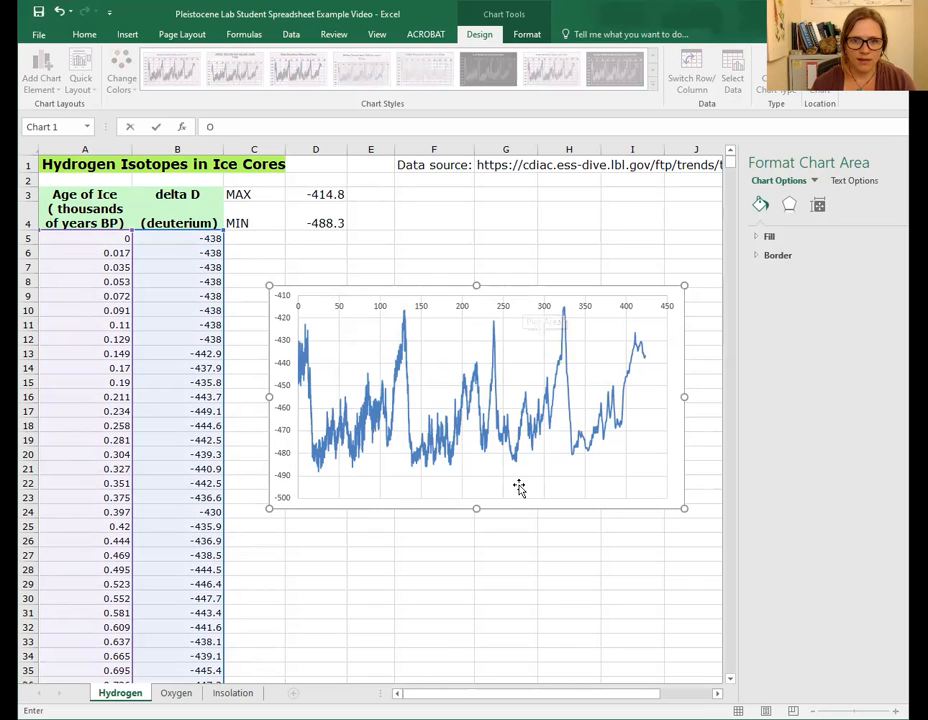
- Set the horizontal age axis to show its values in reverse order
{"action": "left_click", "coordinate": [517, 381]}
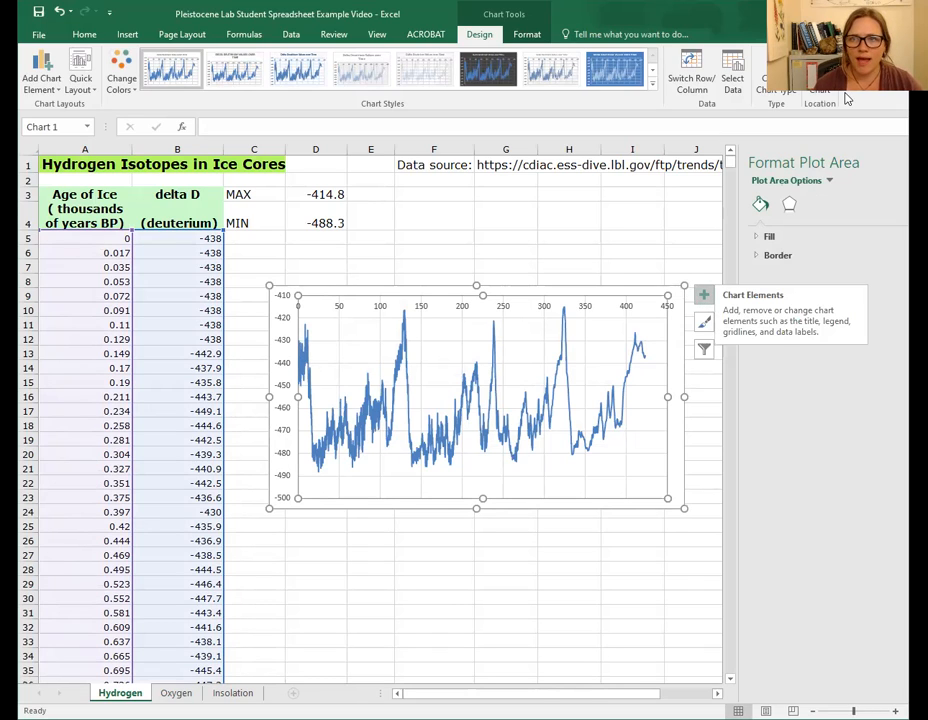
{"action": "left_click", "coordinate": [502, 310]}
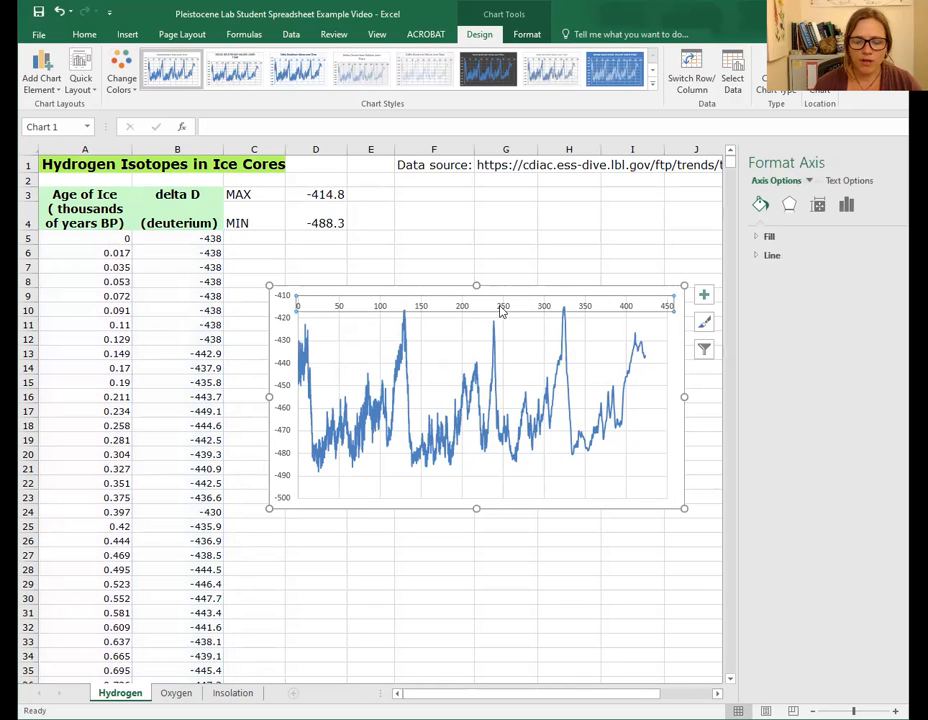
{"action": "right_click", "coordinate": [502, 311]}
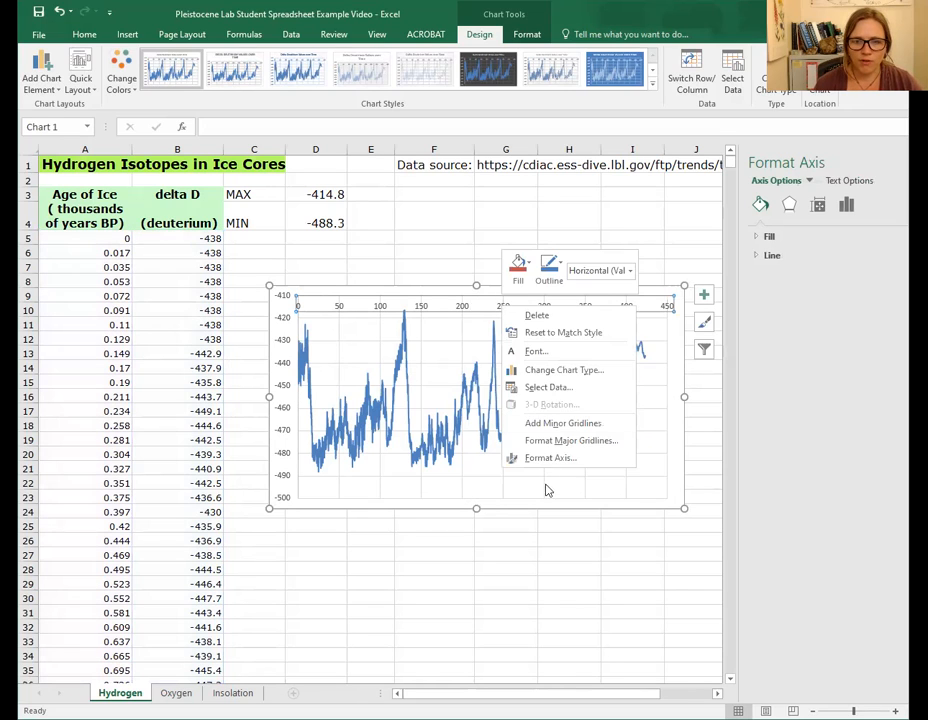
{"action": "left_click", "coordinate": [460, 309]}
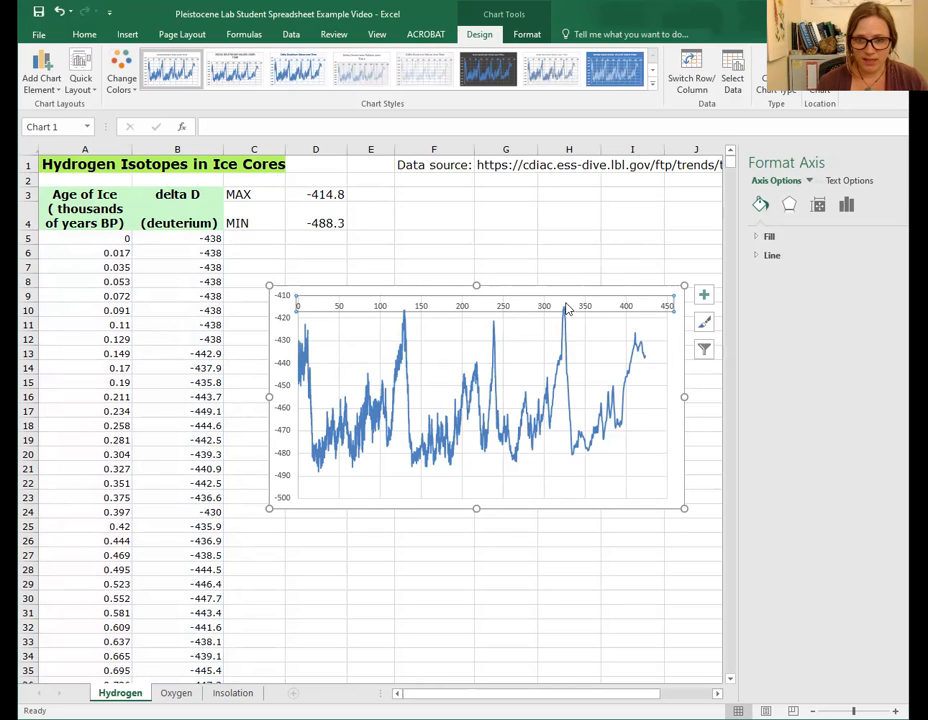
{"action": "right_click", "coordinate": [486, 304]}
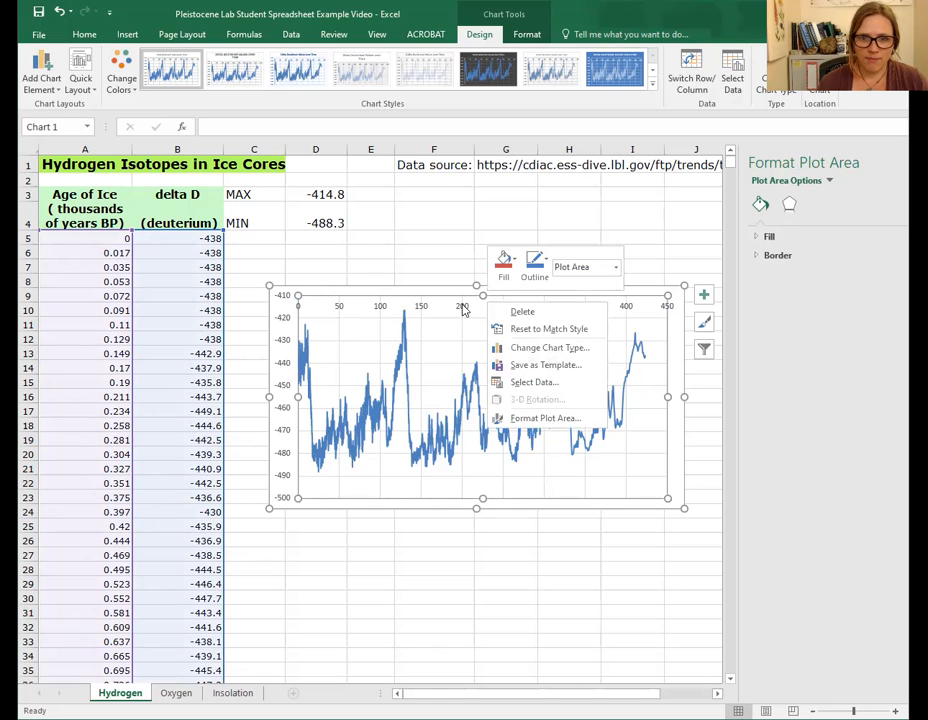
{"action": "right_click", "coordinate": [463, 308]}
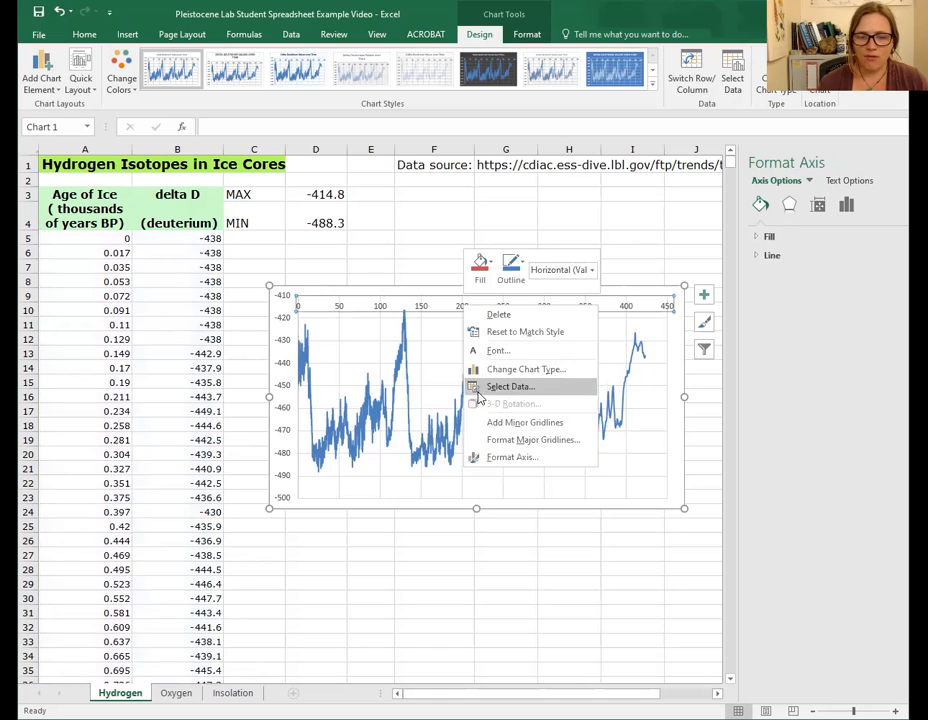
{"action": "left_click", "coordinate": [513, 457]}
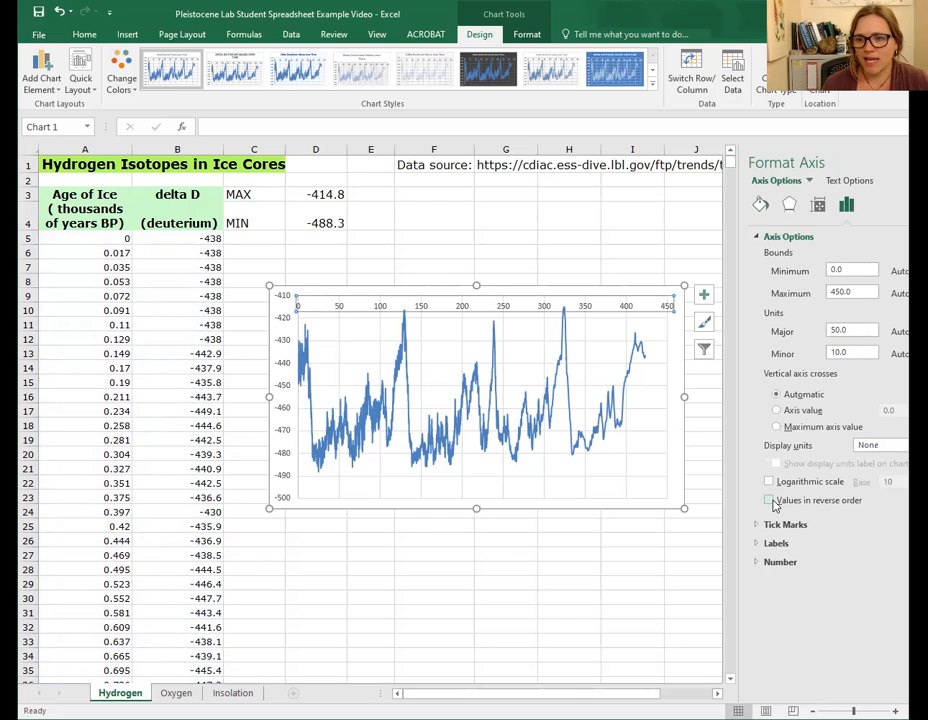
{"action": "left_click", "coordinate": [770, 501]}
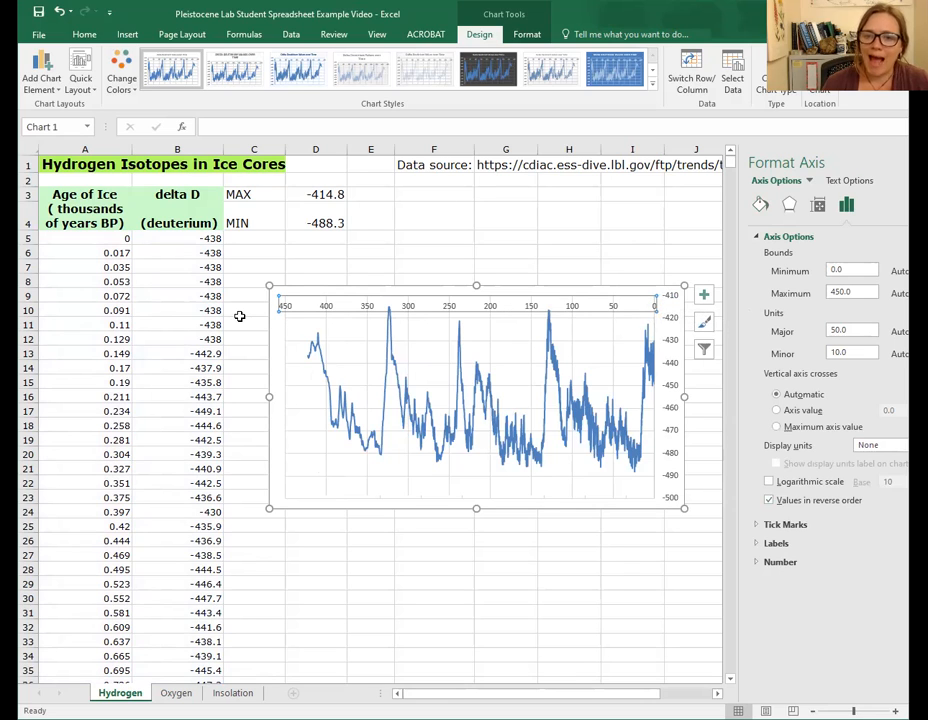
- Enlarge the chart slightly downward and set the horizontal axis maximum bound to 400
{"action": "left_click_drag", "start_coordinate": [269, 508], "coordinate": [253, 518]}
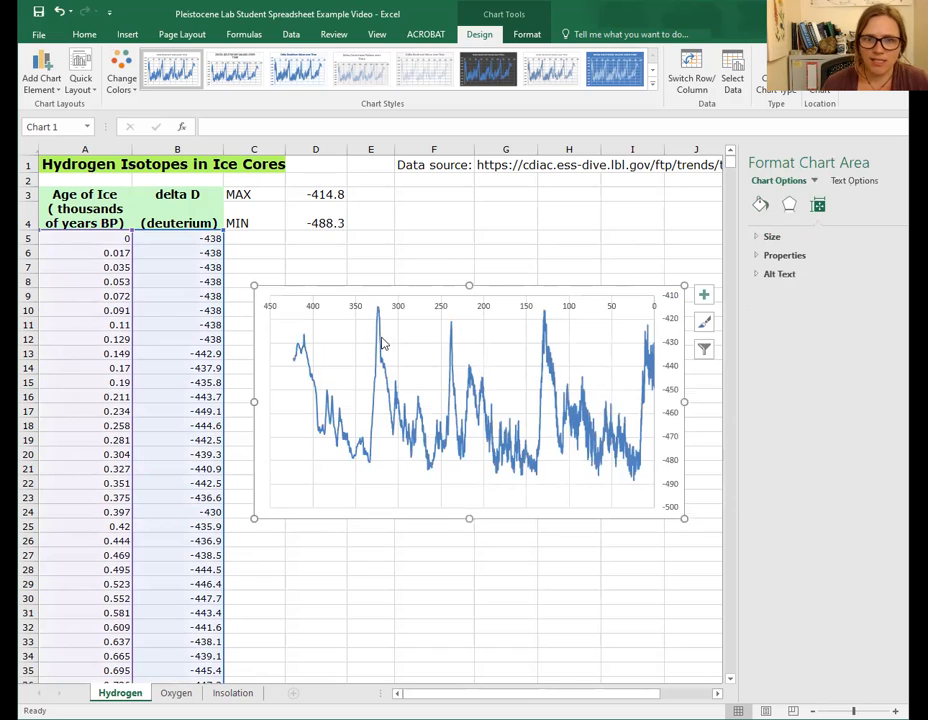
{"action": "left_click", "coordinate": [358, 309]}
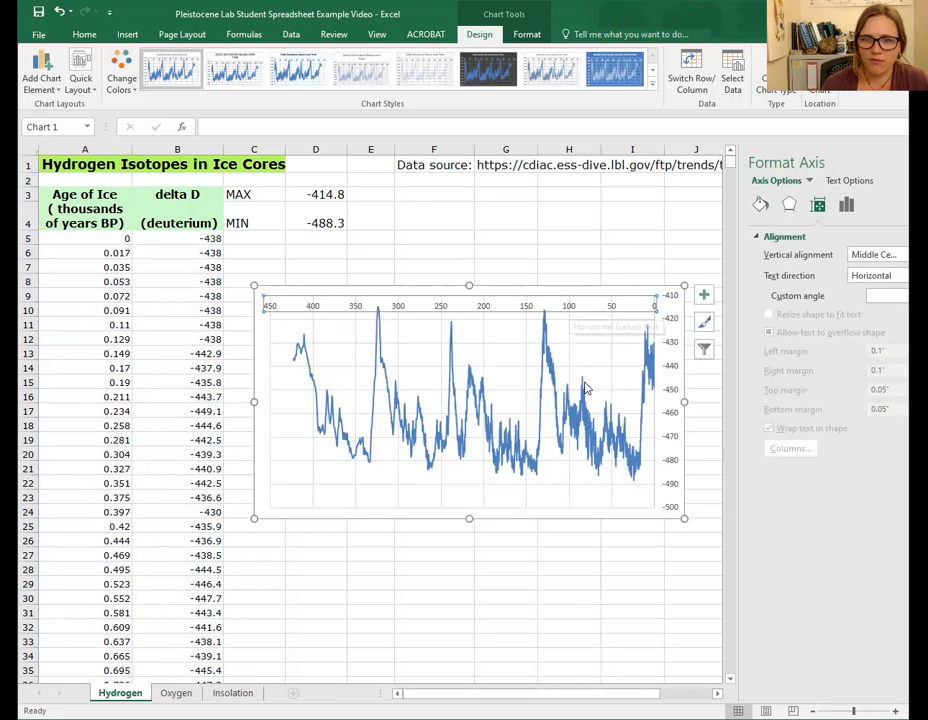
{"action": "right_click", "coordinate": [570, 308]}
{"action": "left_click", "coordinate": [618, 459]}
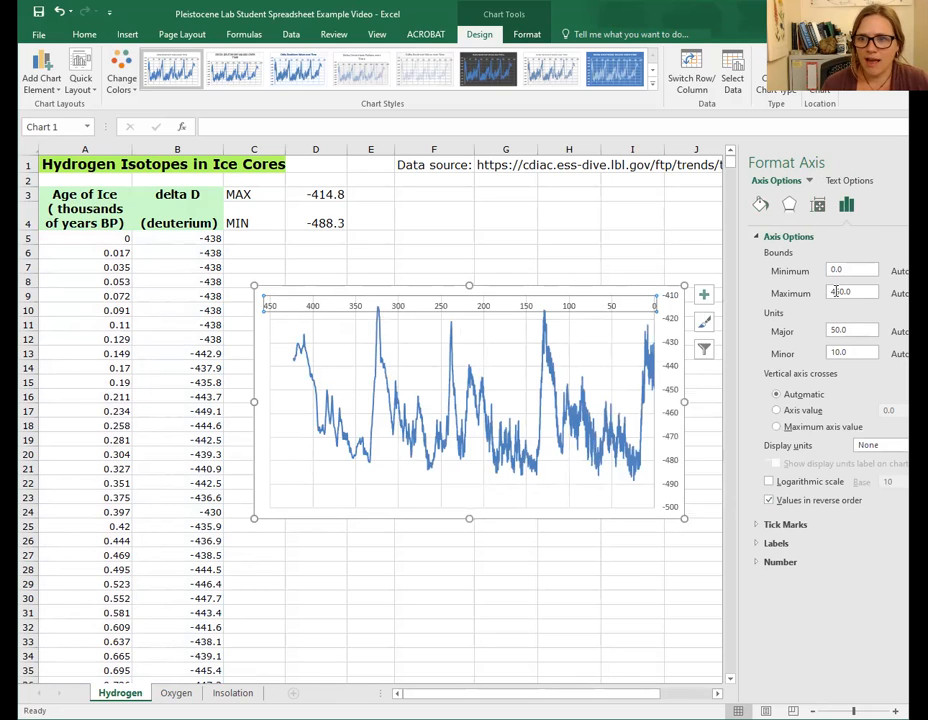
{"action": "left_click", "coordinate": [842, 291]}
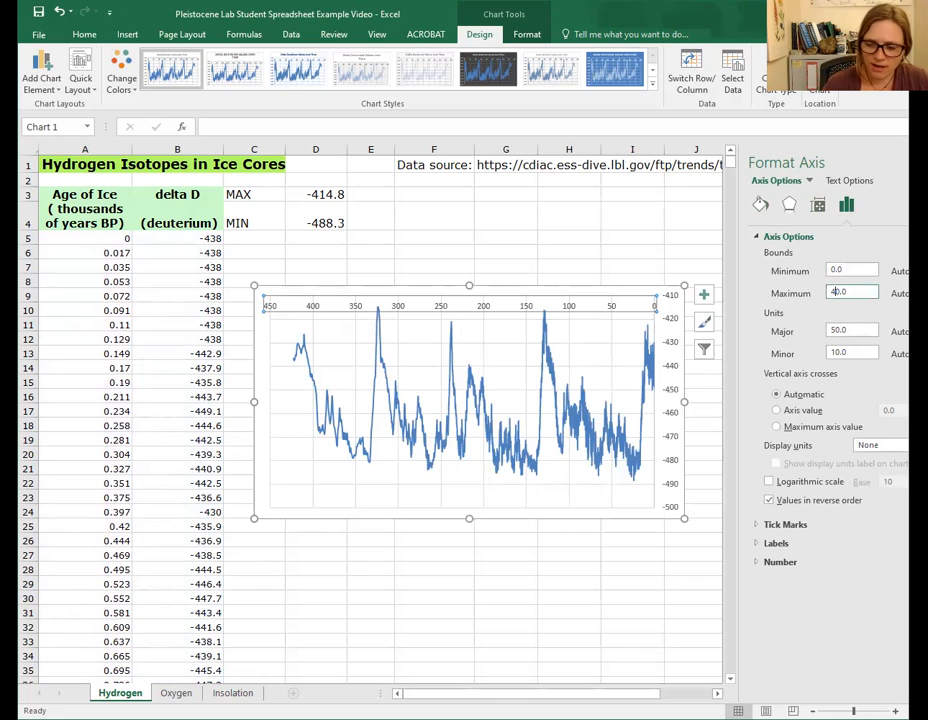
{"action": "type", "text": "0"}
{"action": "key", "text": "Return"}
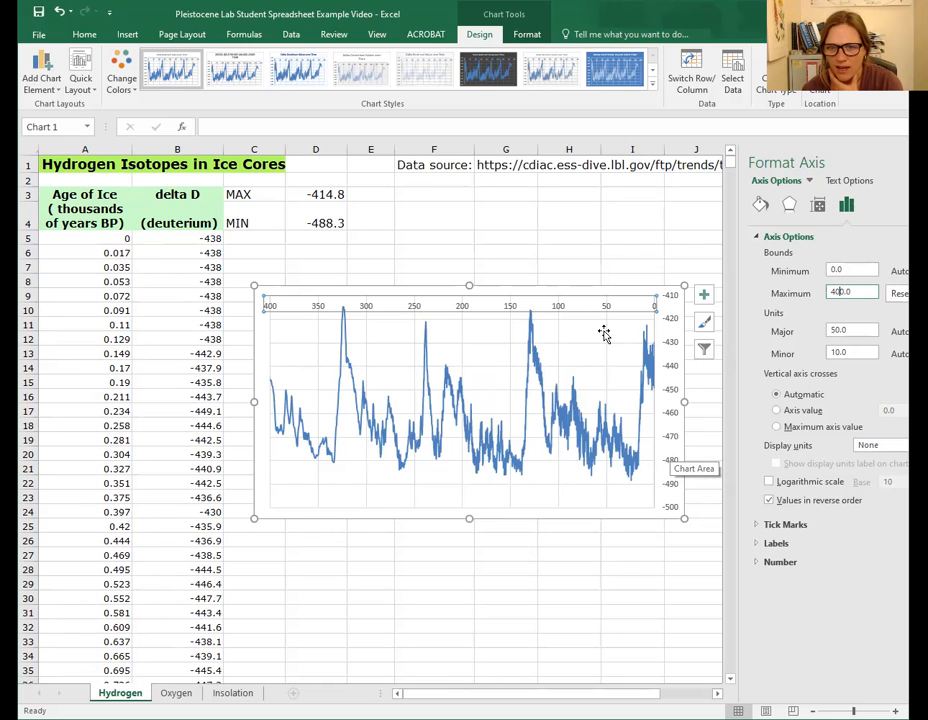
- Turn on the chart title and the axis titles for the chart
{"action": "left_click", "coordinate": [573, 333]}
{"action": "mouse_move", "coordinate": [573, 333]}
{"action": "left_mouse_down"}
{"action": "mouse_move", "coordinate": [574, 385]}
{"action": "mouse_move", "coordinate": [570, 335]}
{"action": "left_mouse_up"}
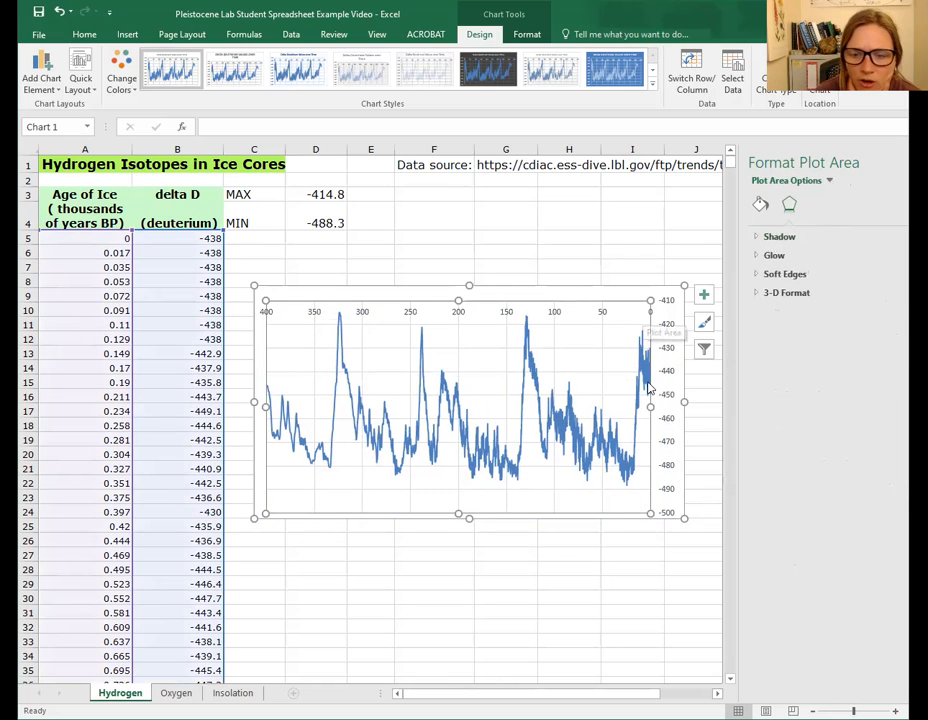
{"action": "left_click", "coordinate": [706, 297]}
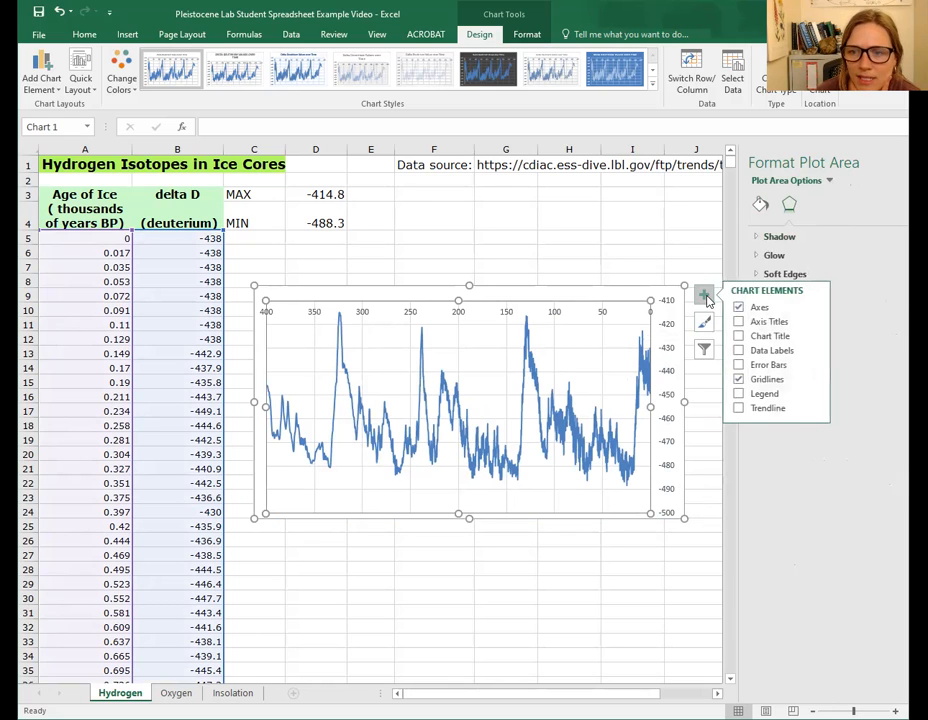
{"action": "left_click", "coordinate": [739, 335]}
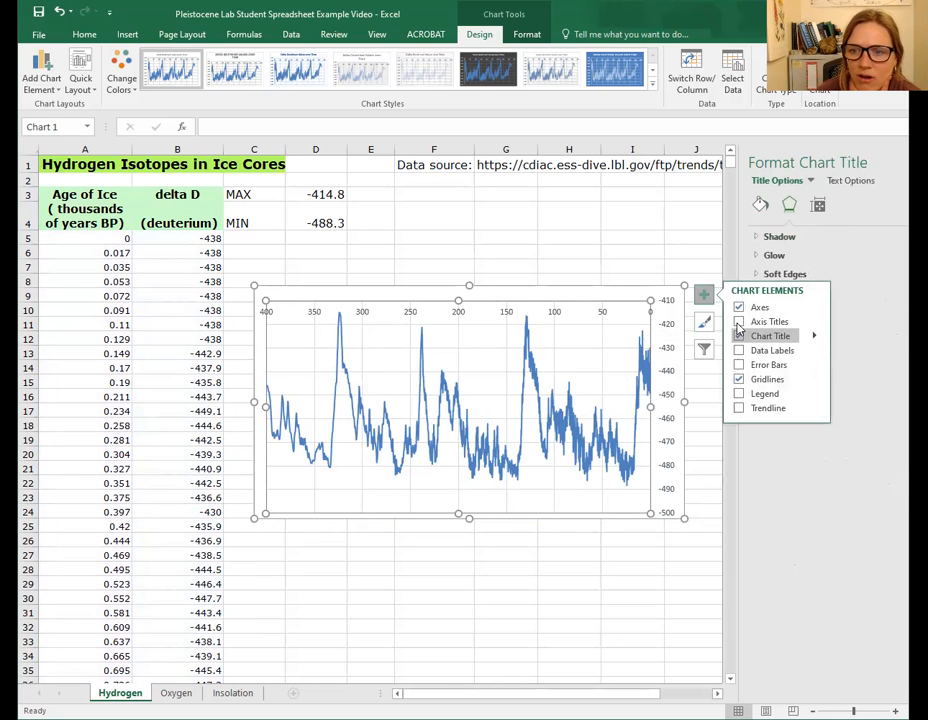
{"action": "left_click", "coordinate": [738, 321]}
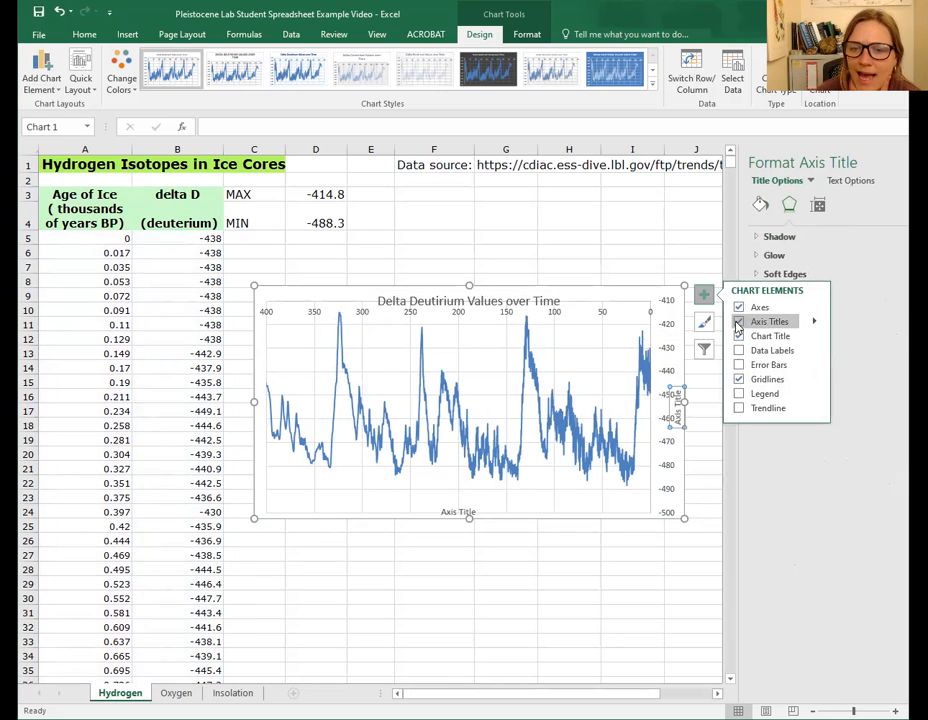
- Shrink the plot area so it sits below the chart title
{"action": "left_click", "coordinate": [537, 366]}
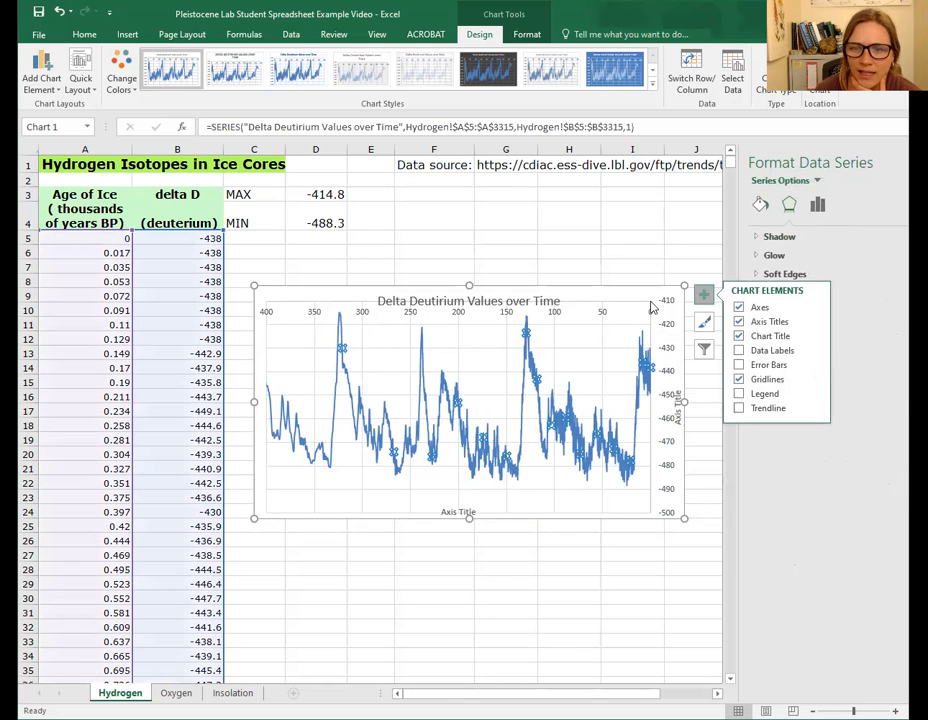
{"action": "left_click", "coordinate": [650, 307]}
{"action": "left_click_drag", "start_coordinate": [647, 303], "coordinate": [628, 327]}
{"action": "left_click", "coordinate": [513, 410]}
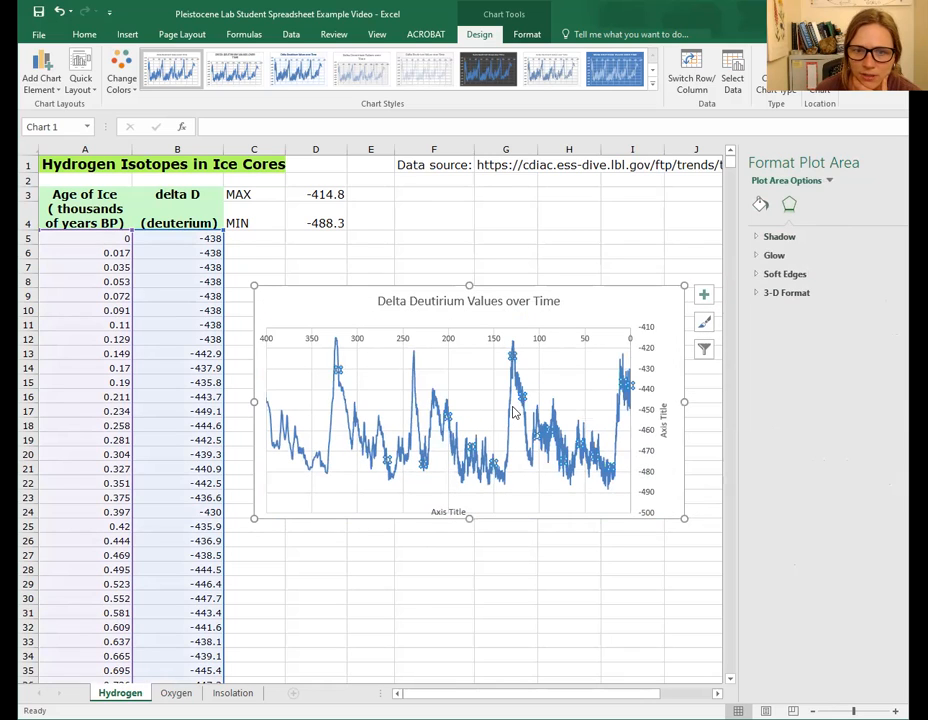
{"action": "left_click", "coordinate": [477, 395]}
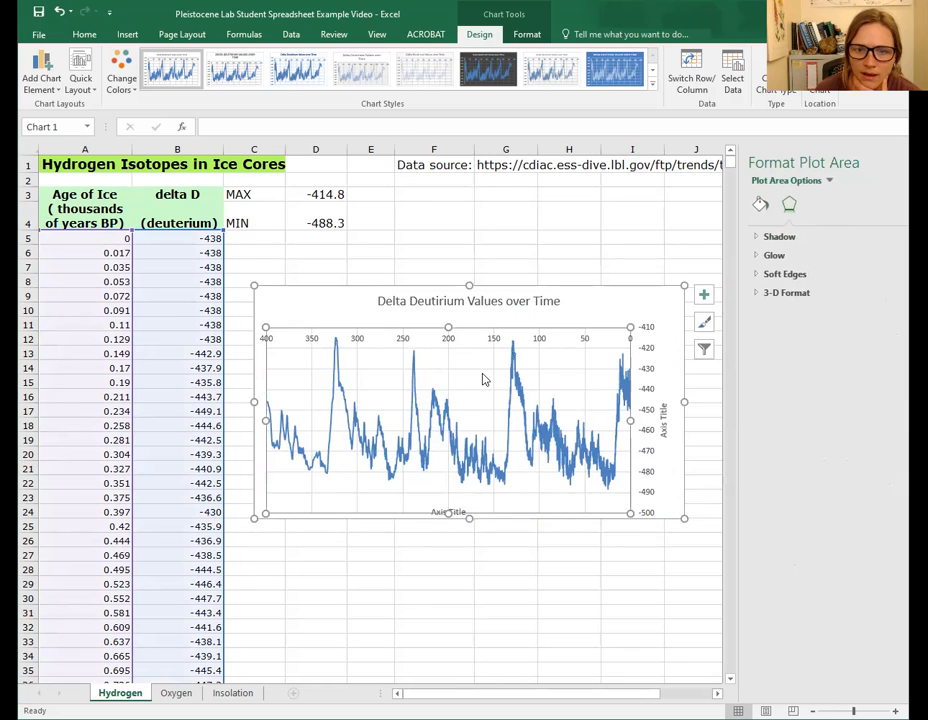
{"action": "left_click", "coordinate": [483, 379]}
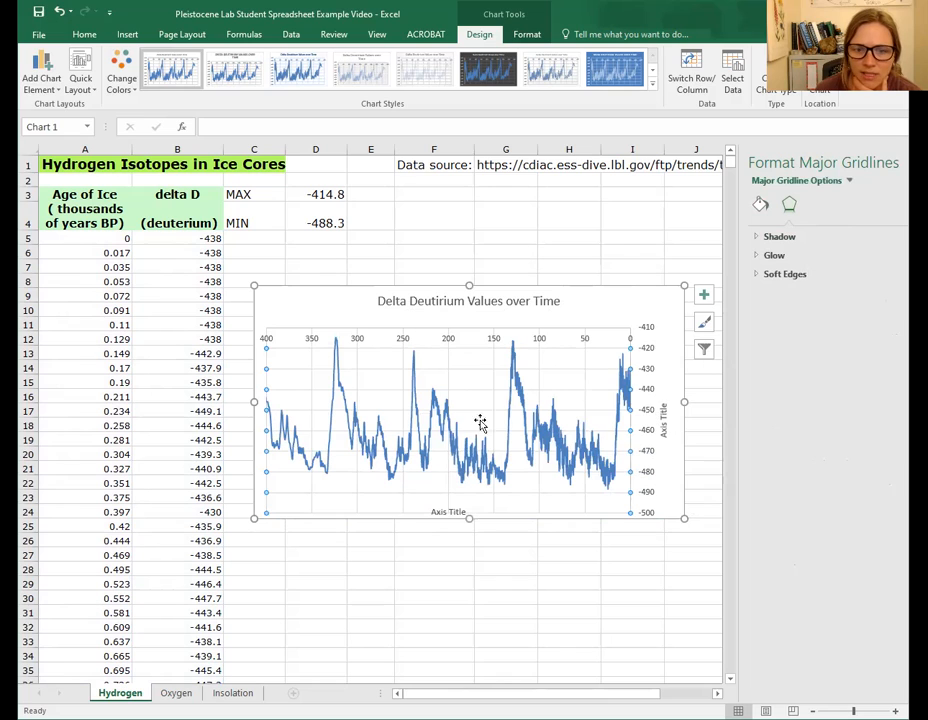
- Edit the chart title to read "Delta Deutirium Values Over Time" with a capital O
{"action": "left_click", "coordinate": [531, 298]}
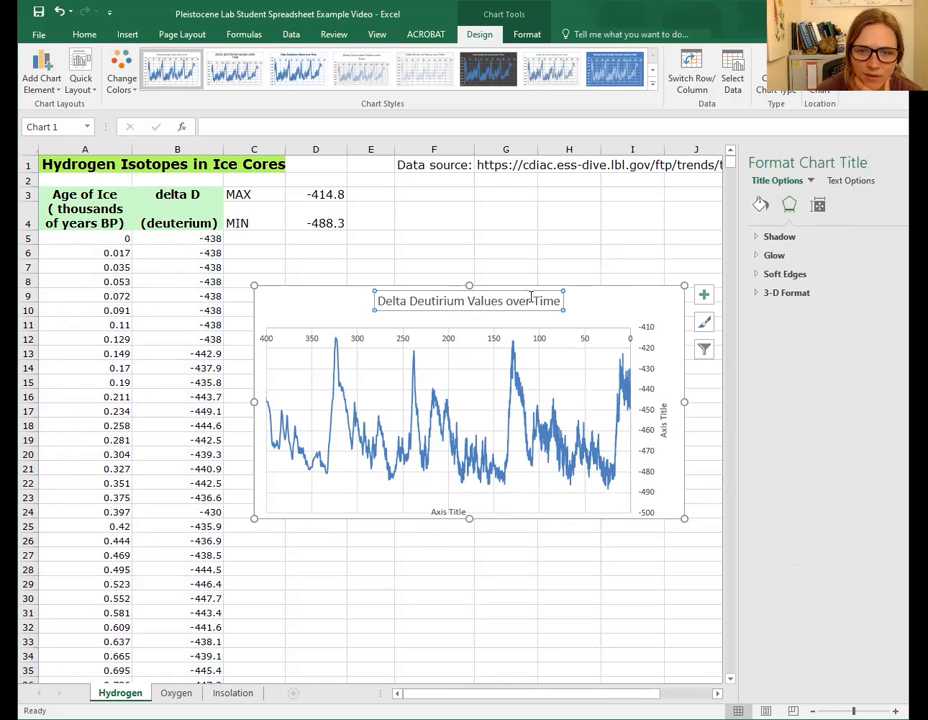
{"action": "left_click", "coordinate": [515, 301]}
{"action": "key", "text": "BackSpace"}
{"action": "type", "text": "O"}
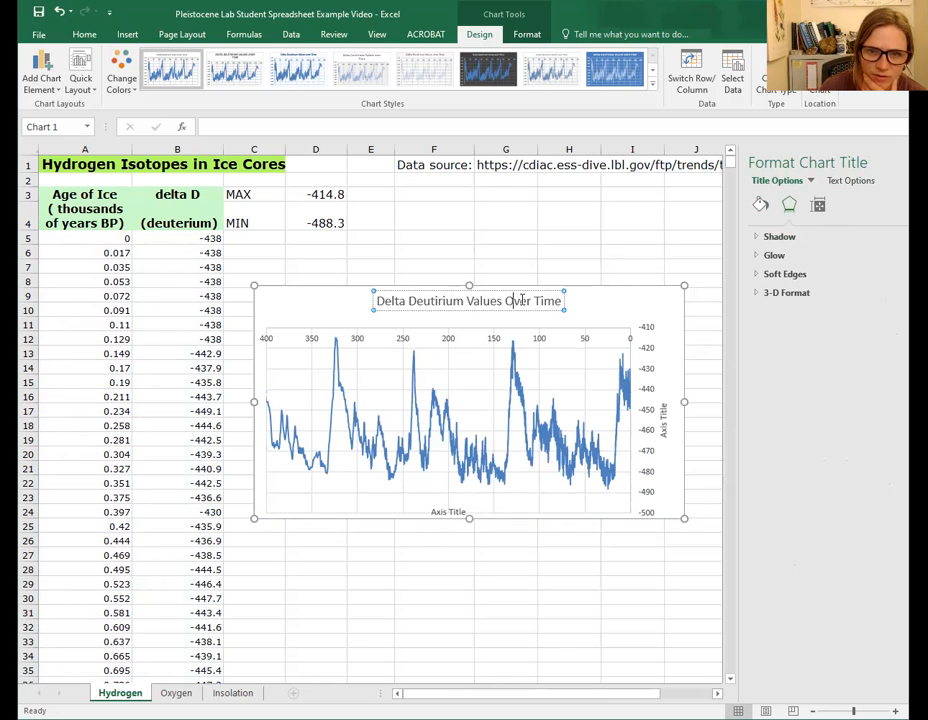
- Set the horizontal axis title to "Thousands of Years Before Present"
{"action": "left_click", "coordinate": [447, 510]}
{"action": "left_click_drag", "start_coordinate": [439, 510], "coordinate": [463, 511]}
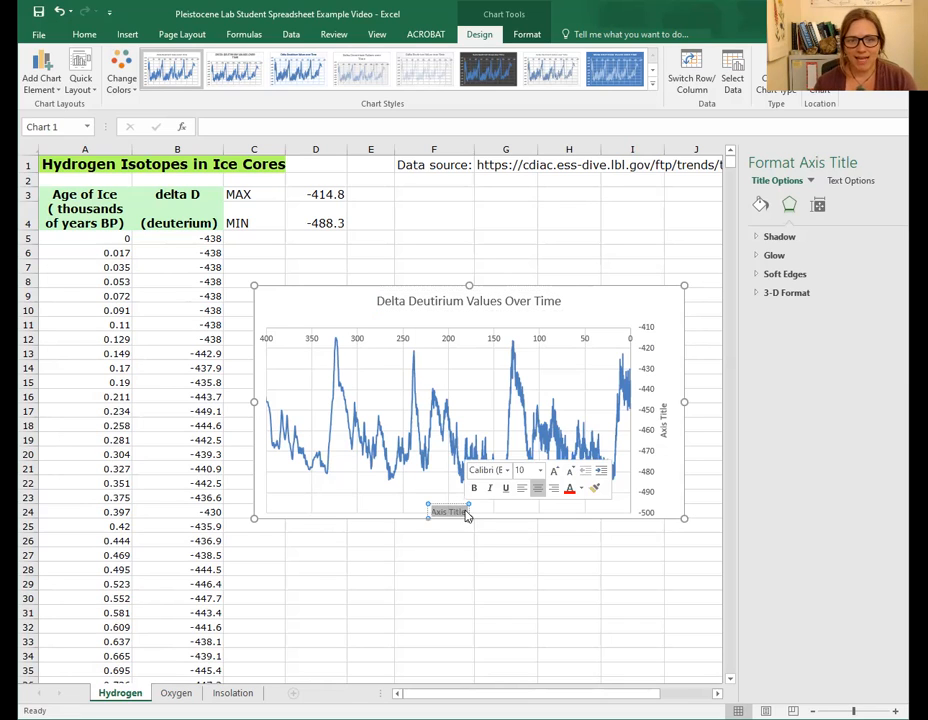
{"action": "type", "text": "T"}
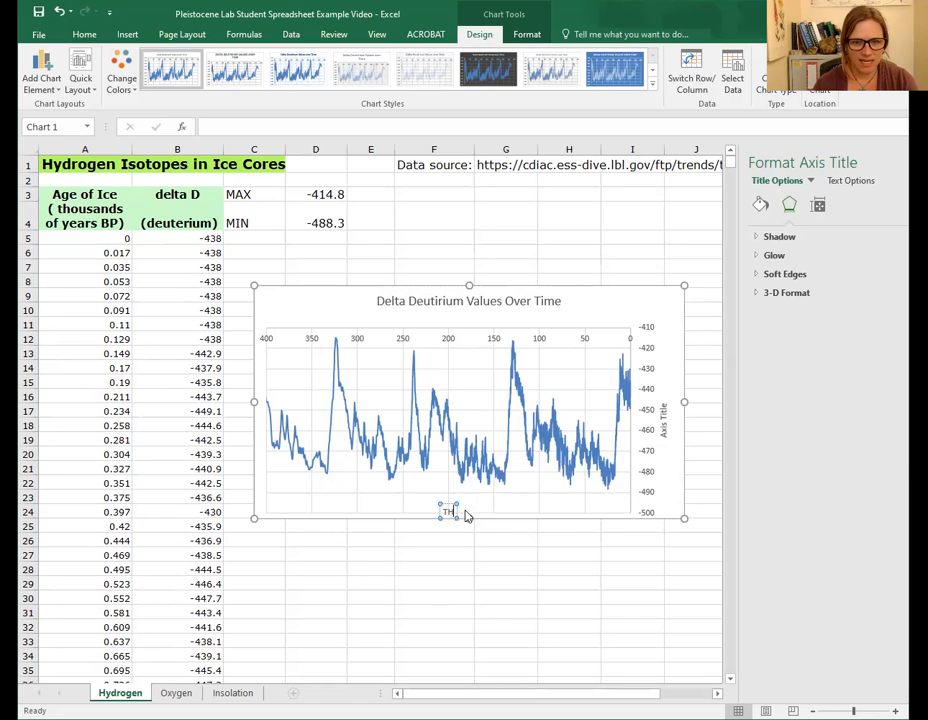
{"action": "key", "text": "BackSpace"}
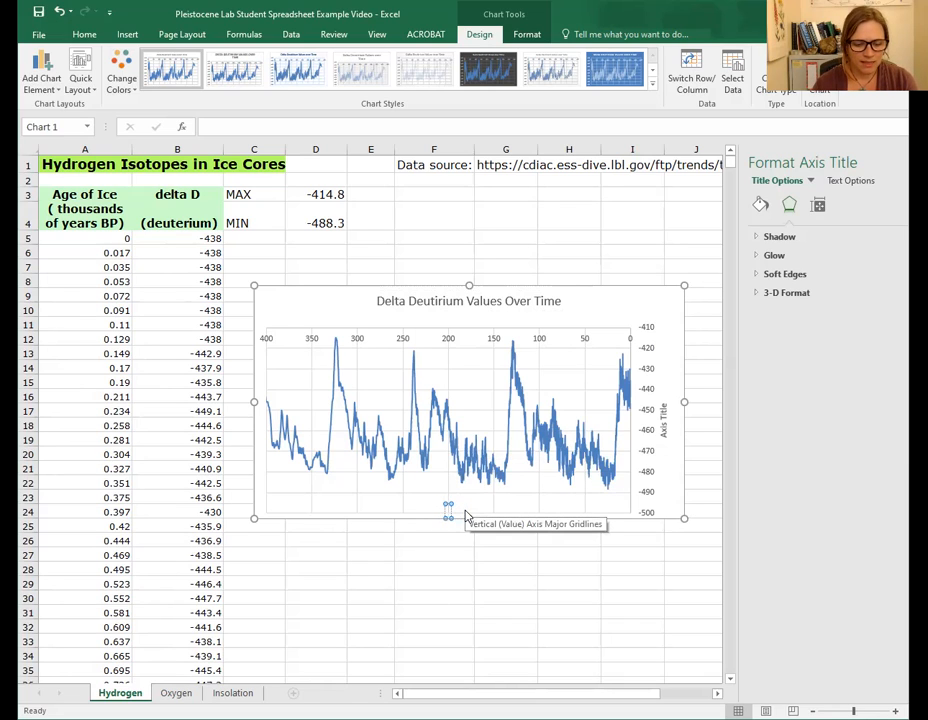
{"action": "type", "text": "Thousand"}
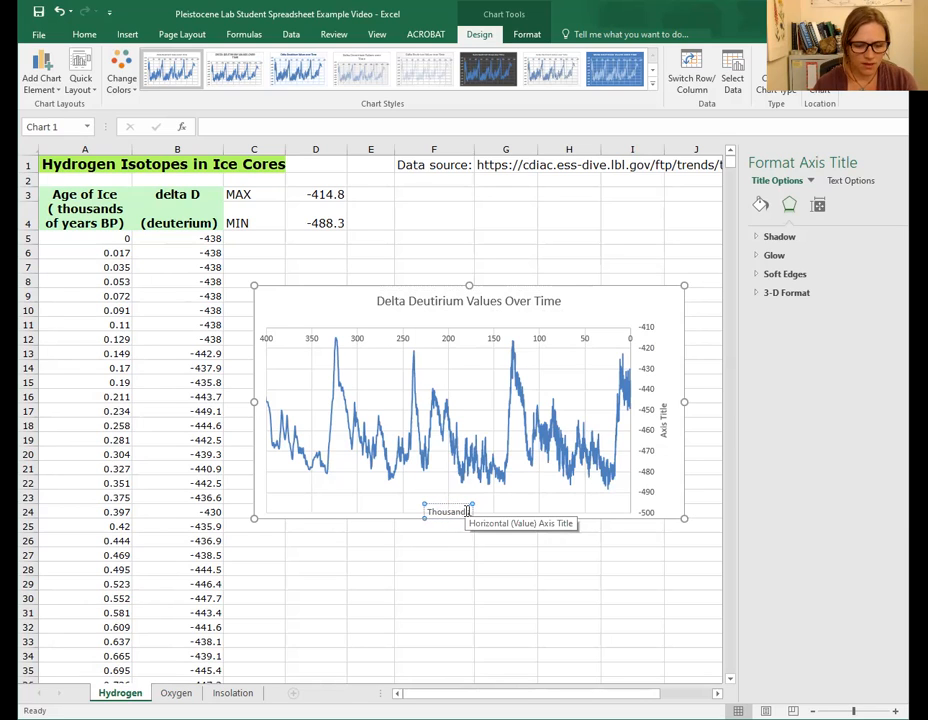
{"action": "type", "text": "s of Years"}
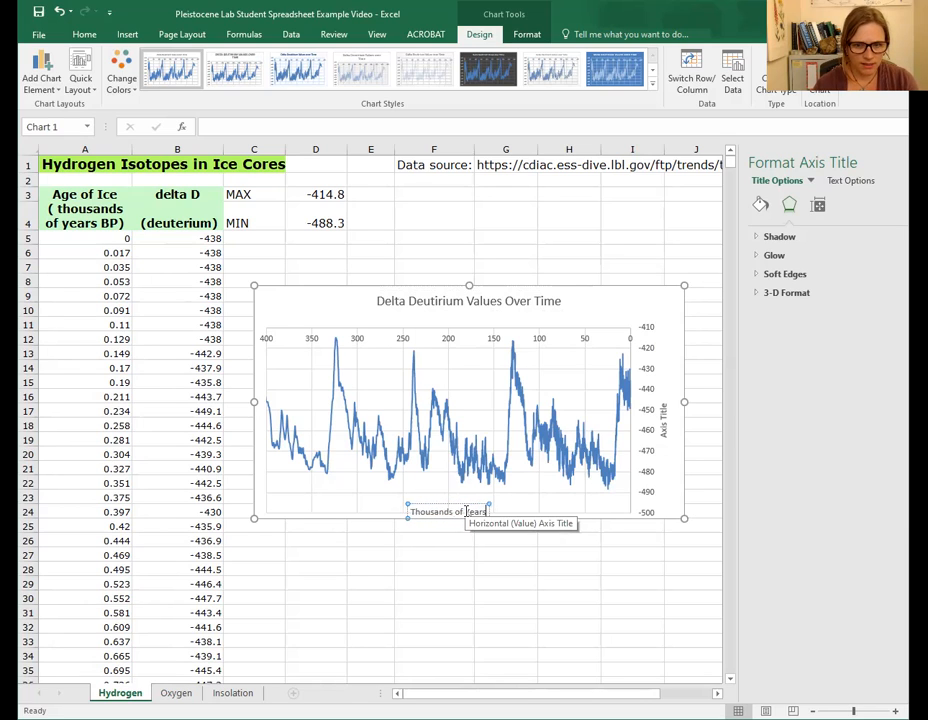
{"action": "type", "text": " Before Prese"}
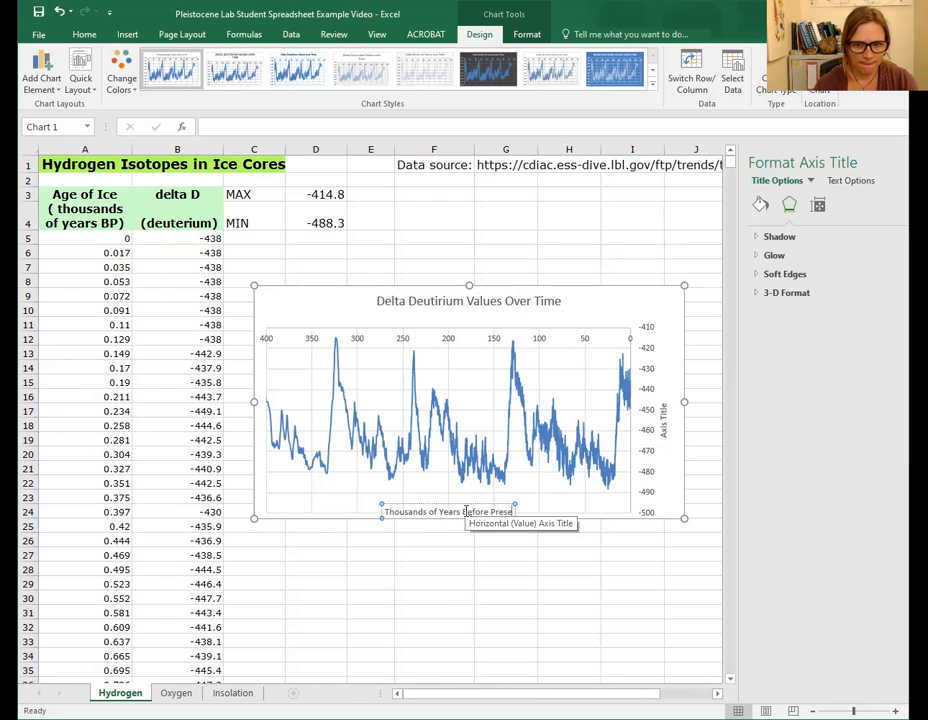
{"action": "type", "text": "nt"}
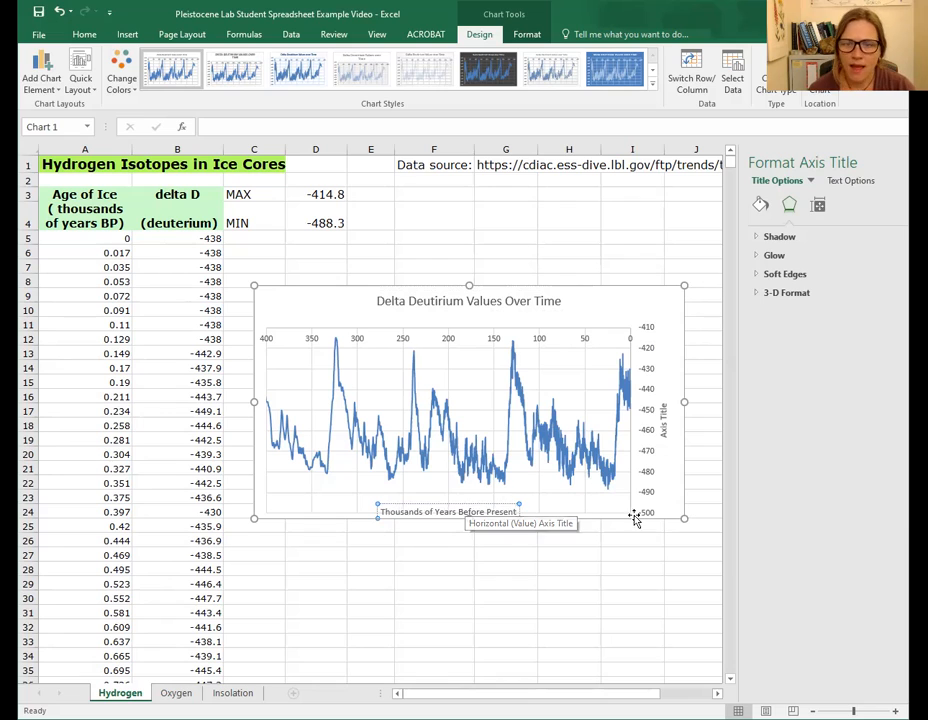
- Set the vertical axis title to "Delta Deuterium"
{"action": "left_click", "coordinate": [665, 428]}
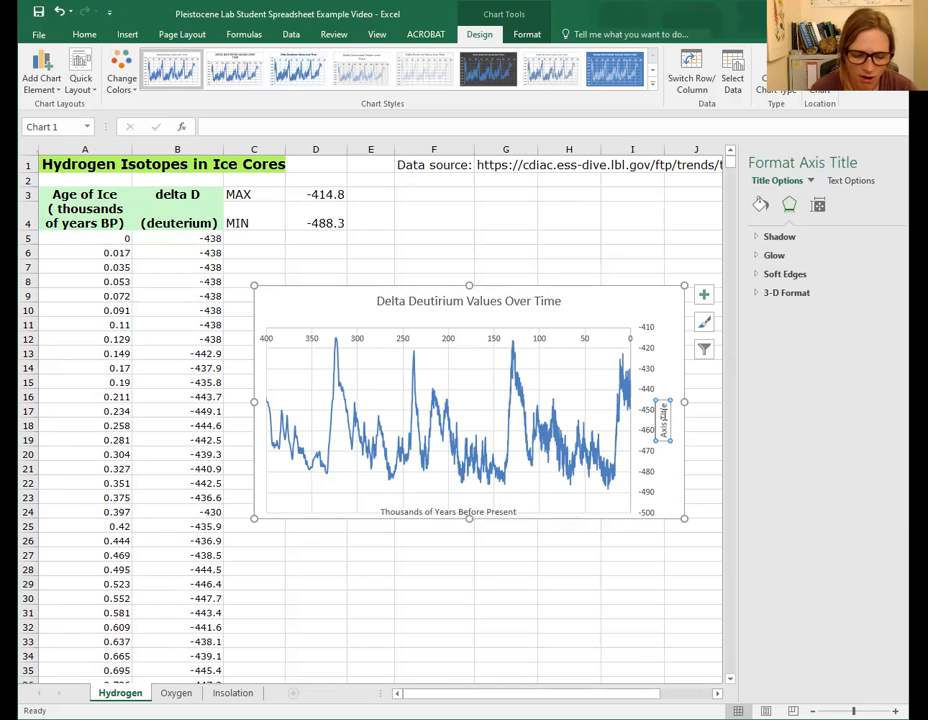
{"action": "type", "text": "D"}
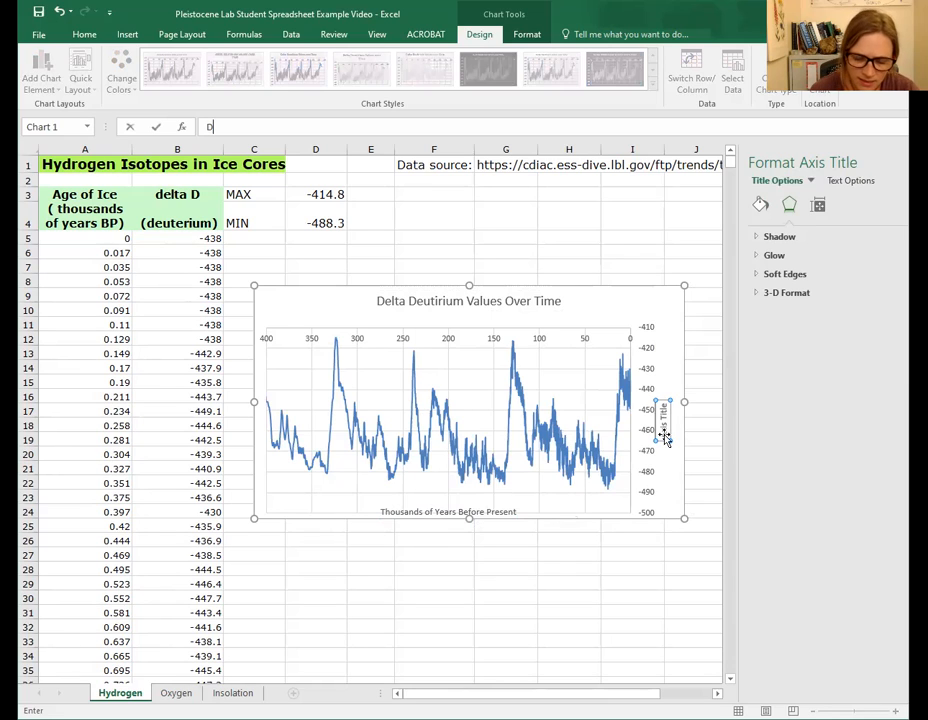
{"action": "key", "text": "Return"}
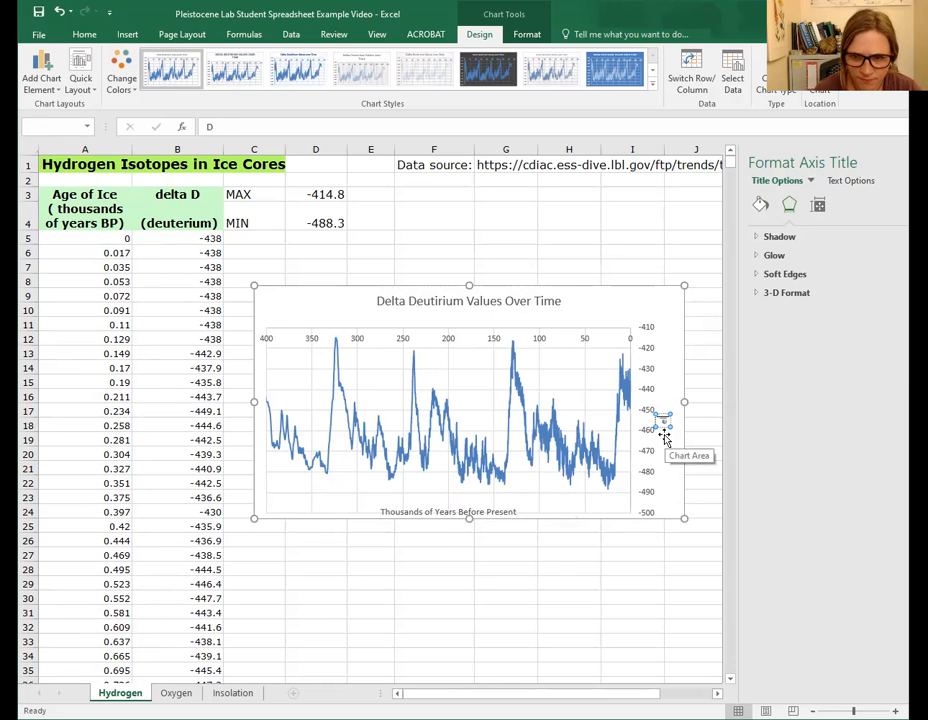
{"action": "type", "text": "elta"}
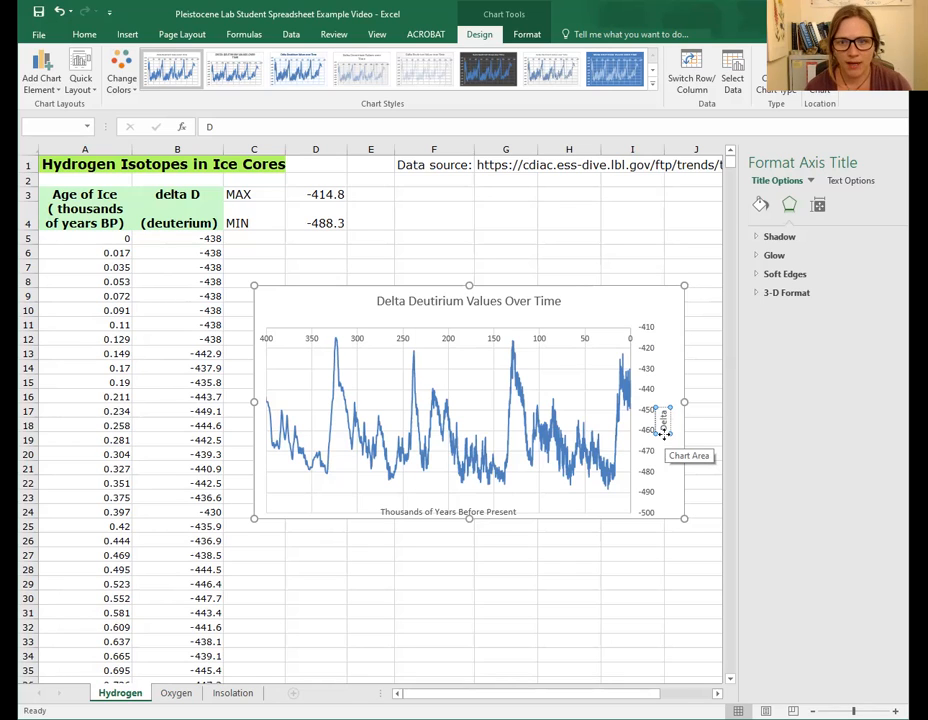
{"action": "type", "text": "Deutriu"}
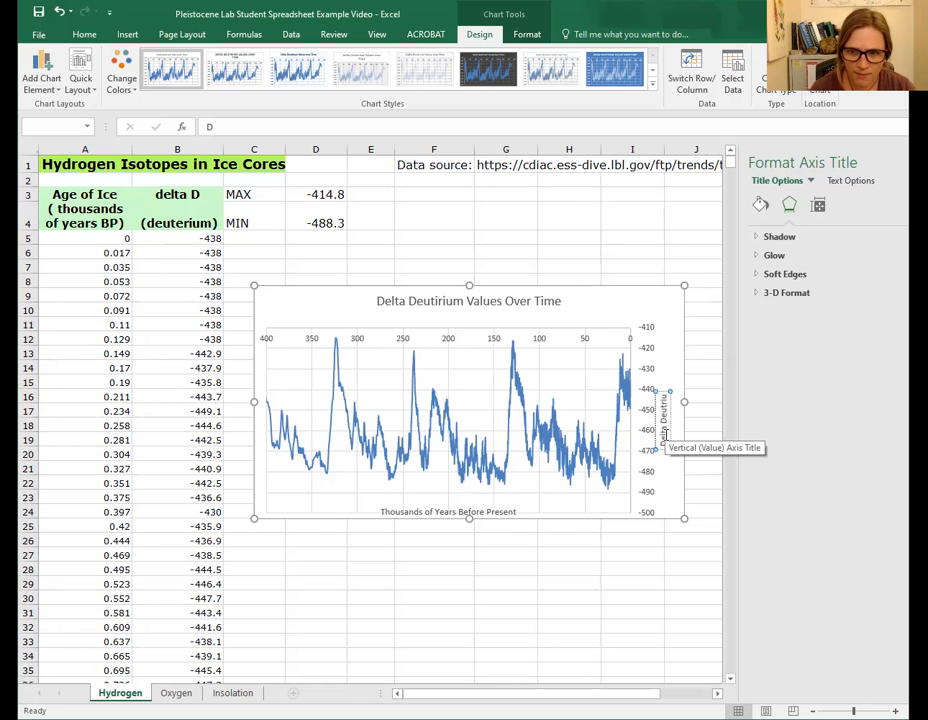
{"action": "key", "text": "BackSpace"}
{"action": "key", "text": "BackSpace"}
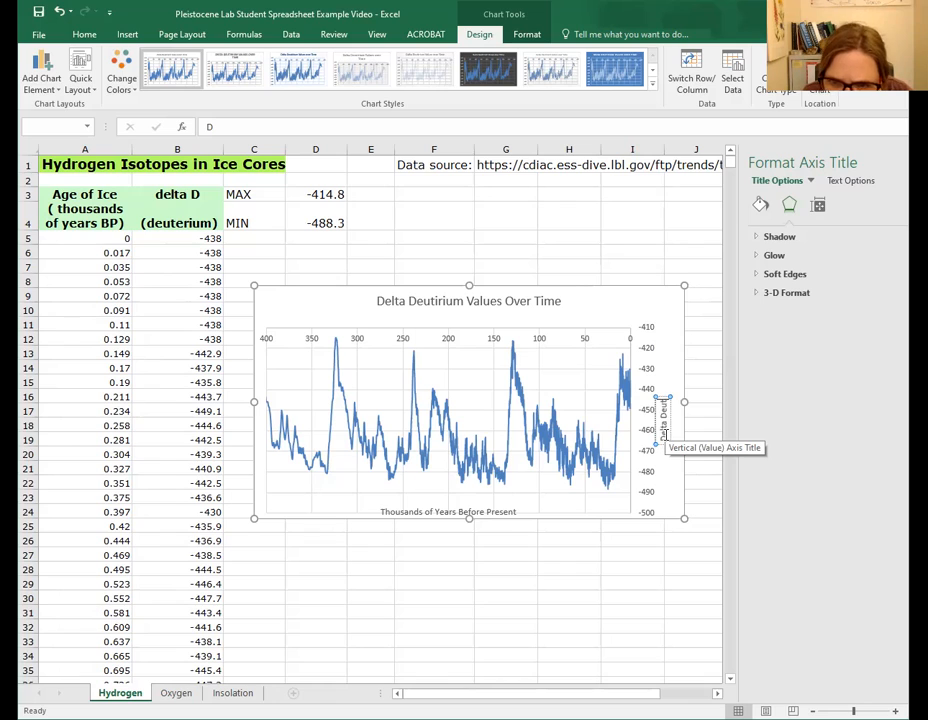
{"action": "type", "text": "erium"}
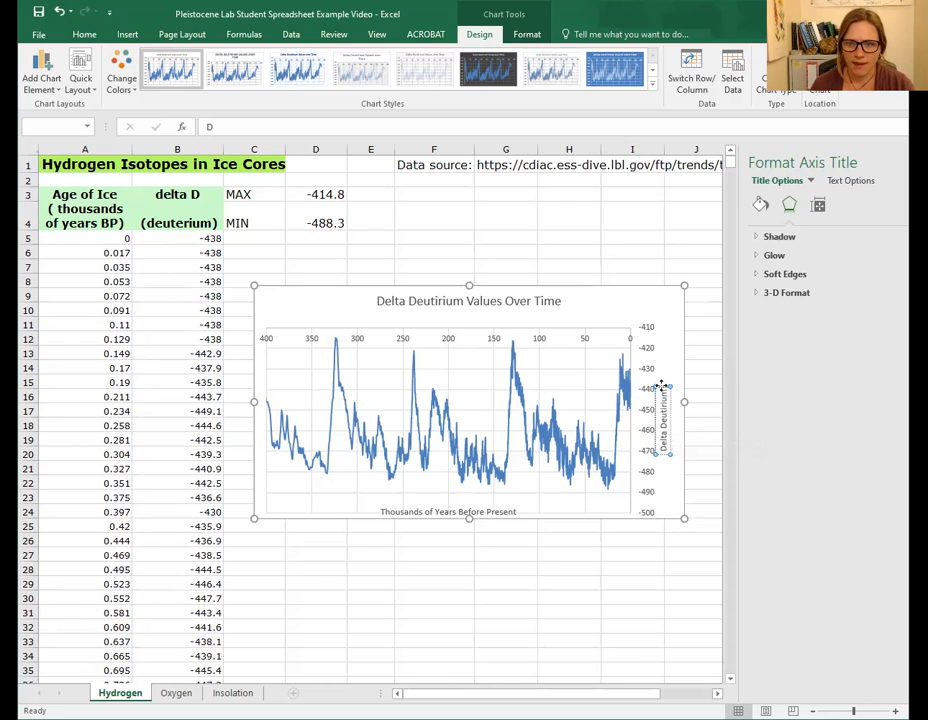
{"action": "left_click", "coordinate": [666, 388]}
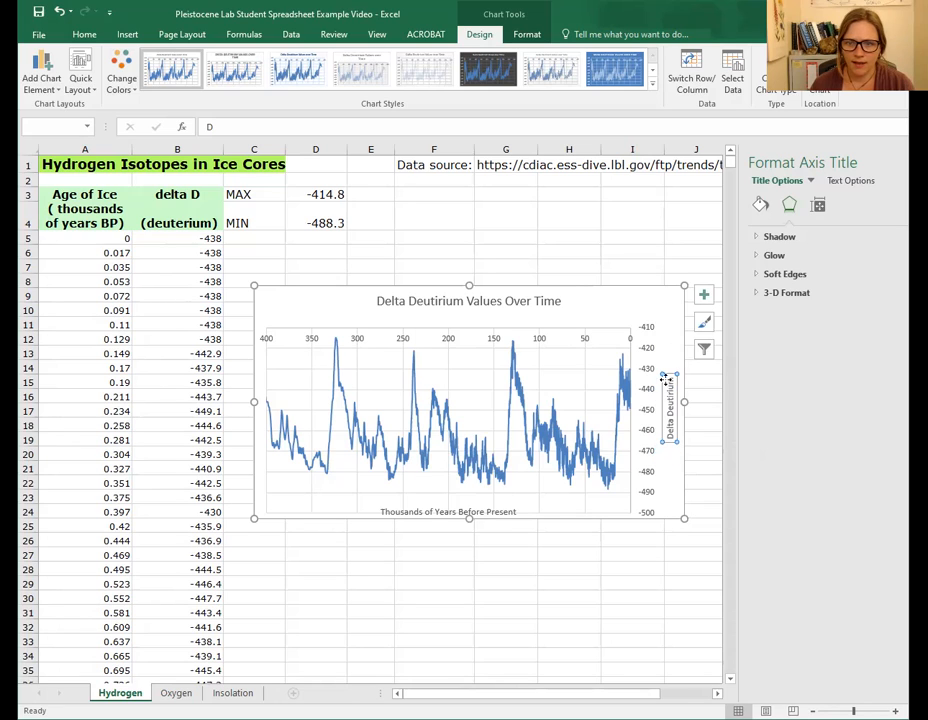
- Move the horizontal axis title up slightly, closer to the axis labels
{"action": "left_click", "coordinate": [487, 511]}
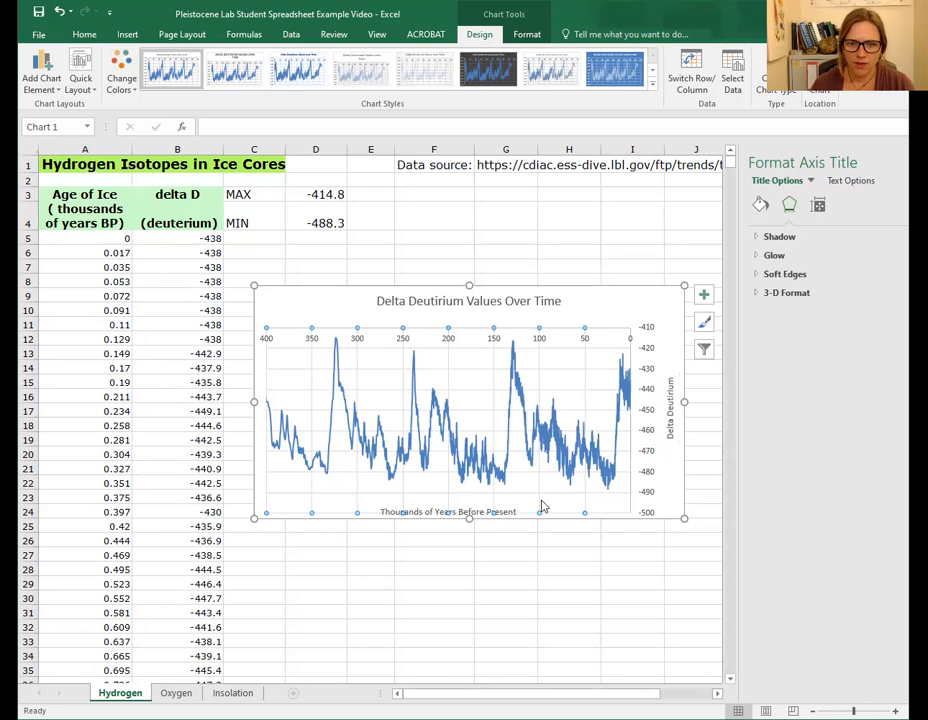
{"action": "left_click", "coordinate": [477, 507]}
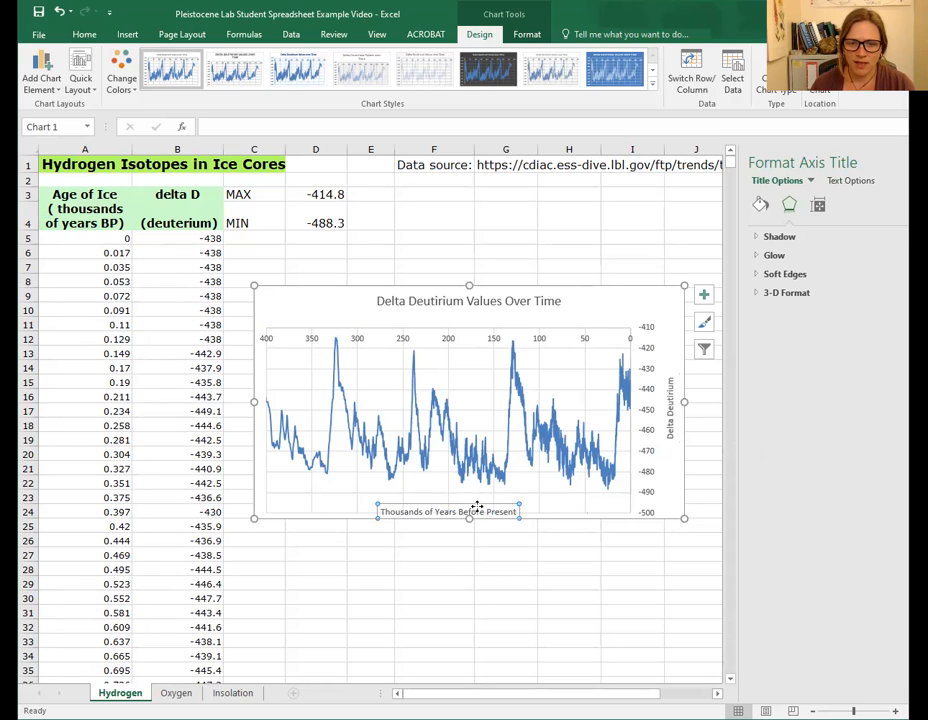
{"action": "left_click", "coordinate": [478, 510]}
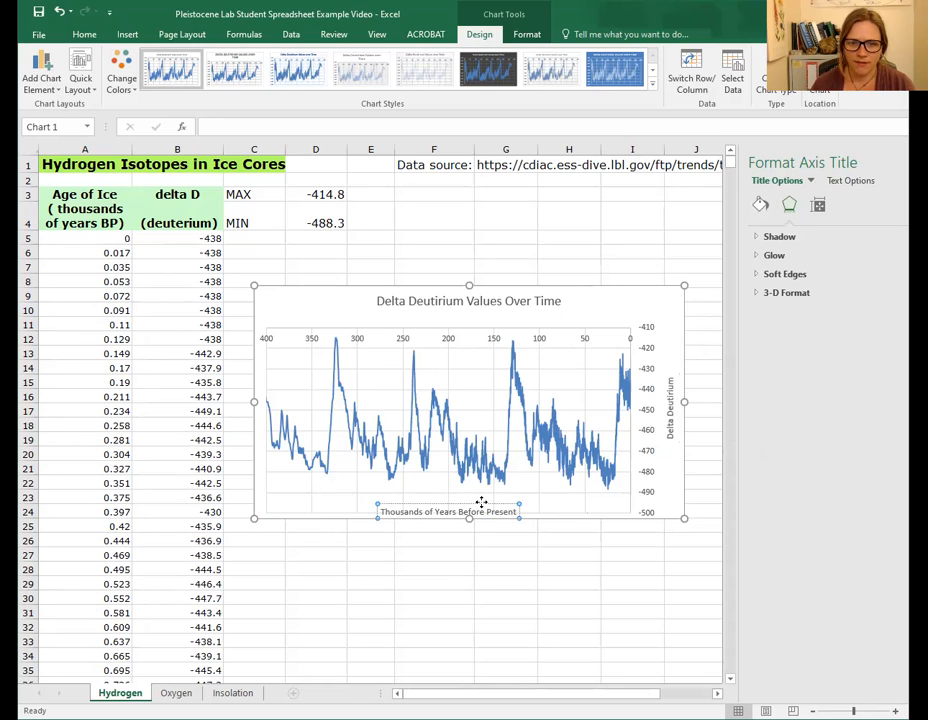
{"action": "left_click_drag", "start_coordinate": [485, 498], "coordinate": [489, 490]}
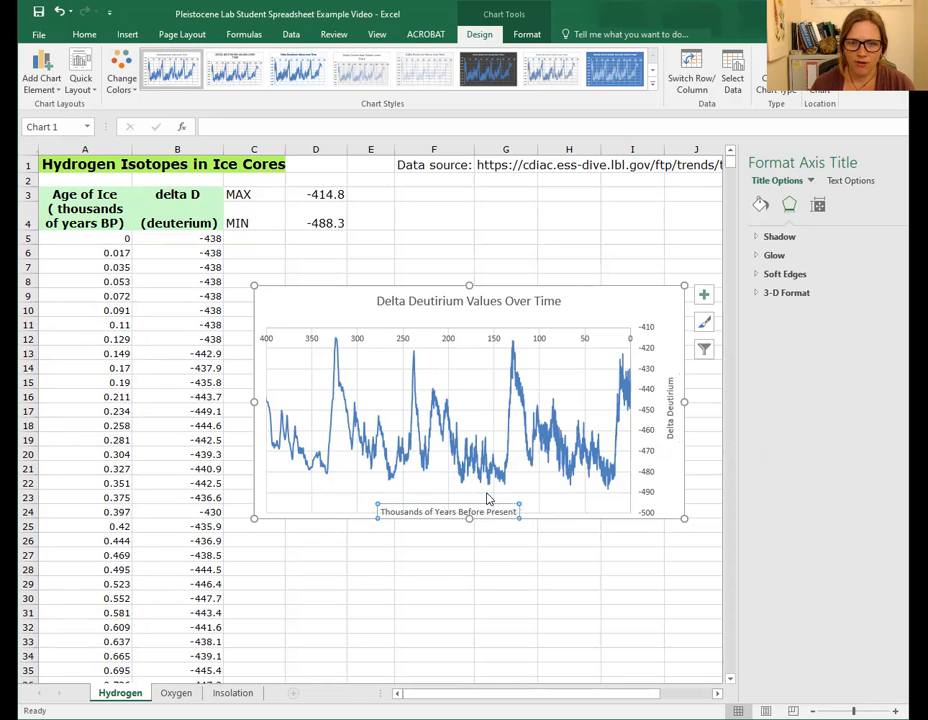
- Add a second line "As Collected from Ice Core Data" to the chart title and deselect the chart
{"action": "left_click", "coordinate": [488, 305]}
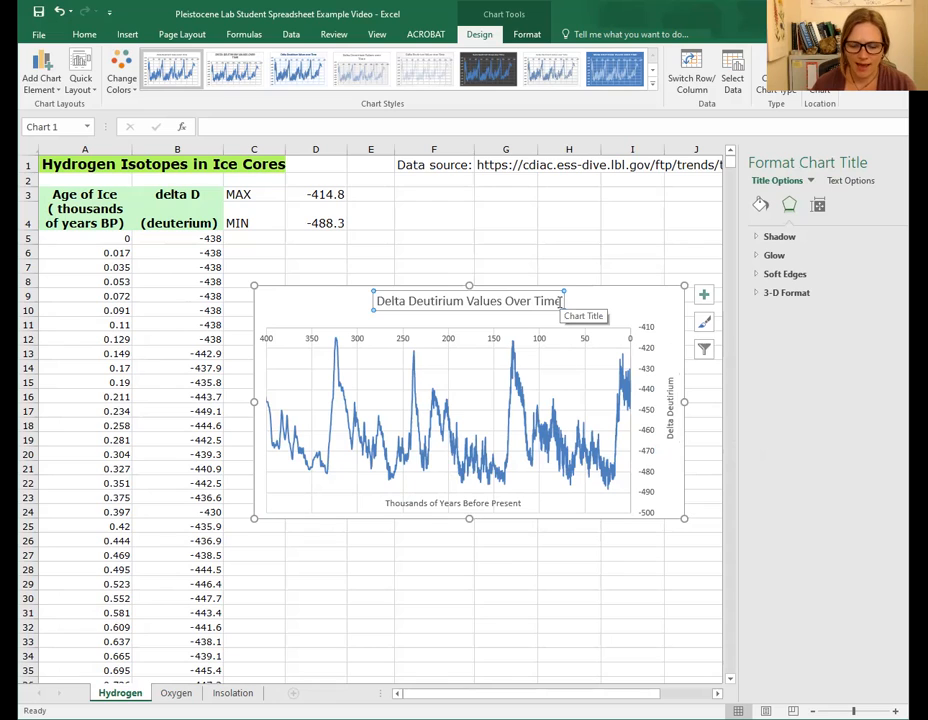
{"action": "left_click", "coordinate": [559, 303]}
{"action": "key", "text": "Return"}
{"action": "type", "text": "As Co"}
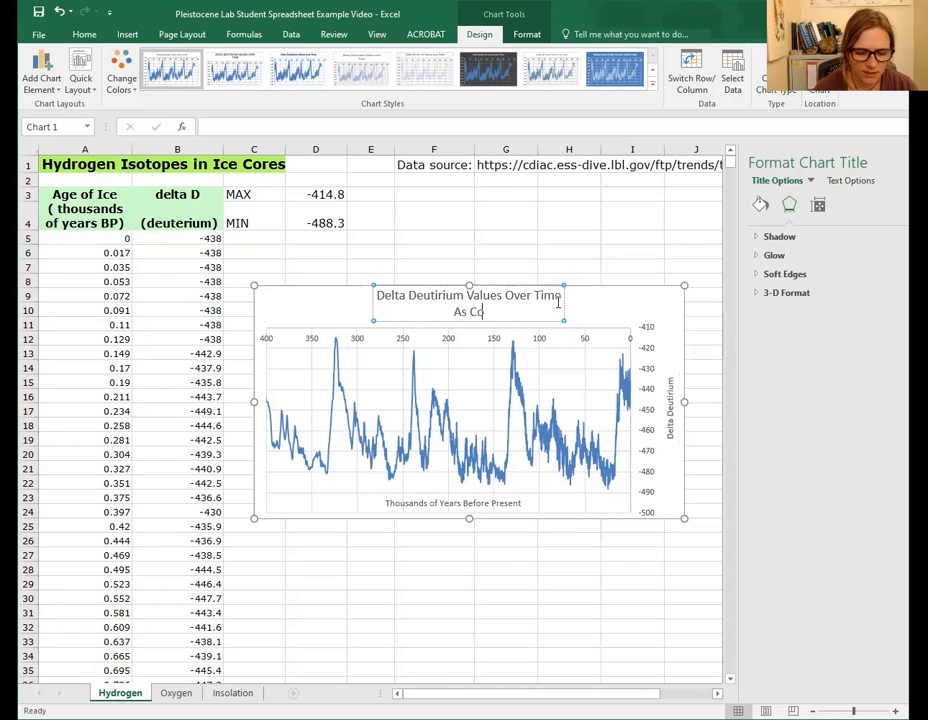
{"action": "type", "text": "llected from Ice Core Data"}
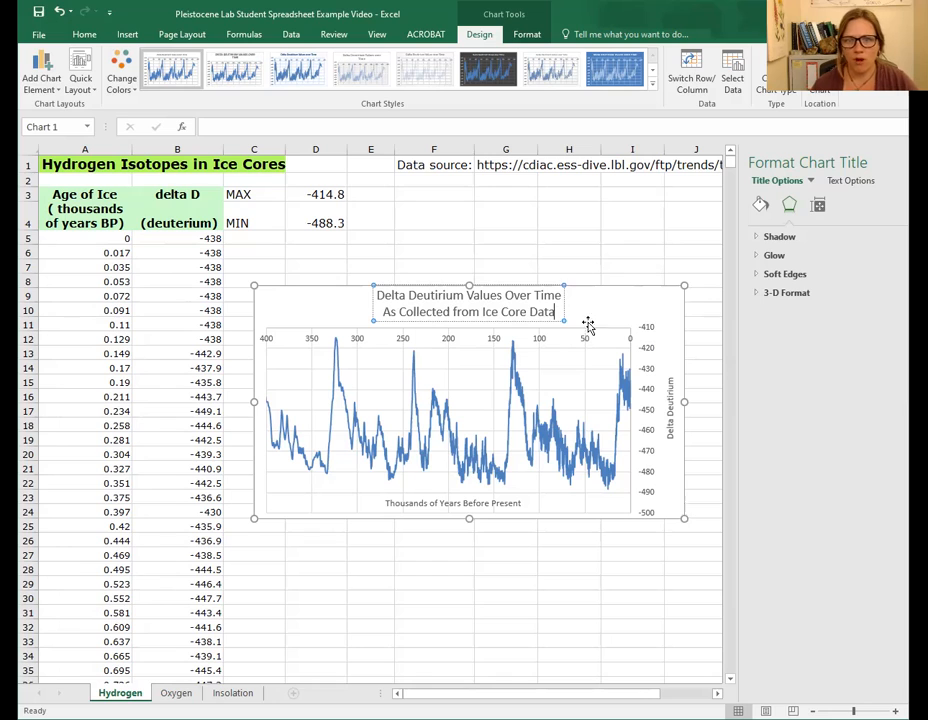
{"action": "key", "text": "Escape"}
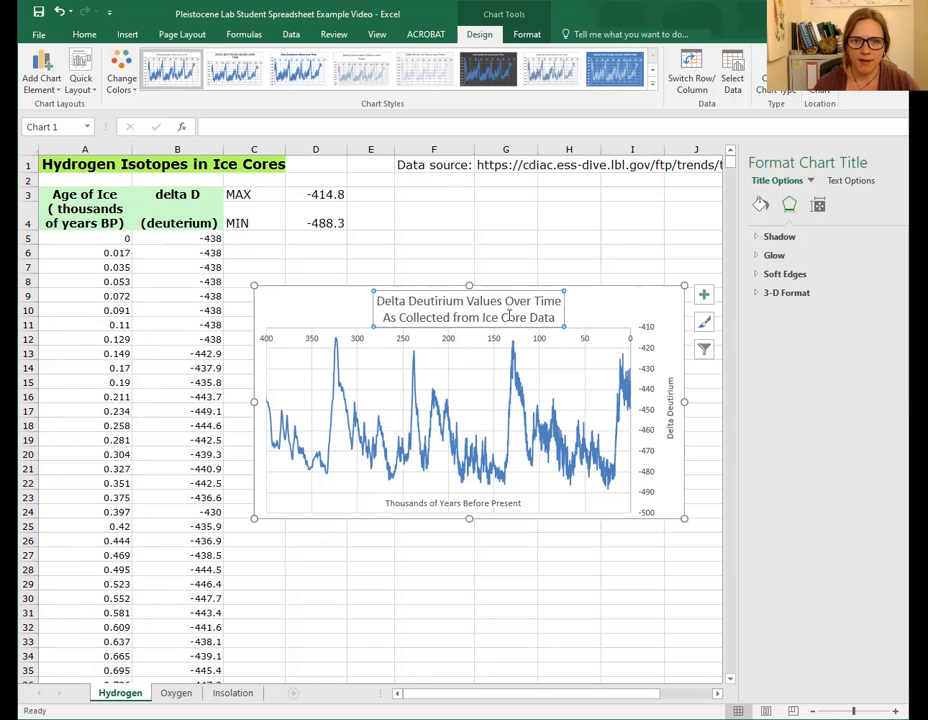
{"action": "left_click", "coordinate": [570, 610]}
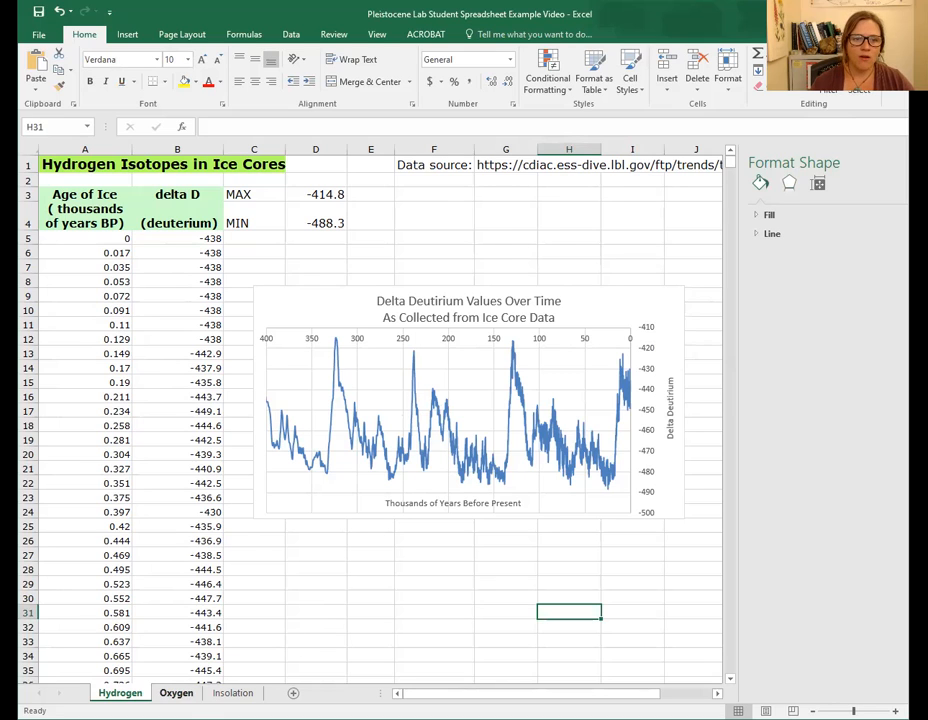
- On the Oxygen sheet, insert an empty scatter chart with lines and move it beside the data
{"action": "left_click", "coordinate": [176, 693]}
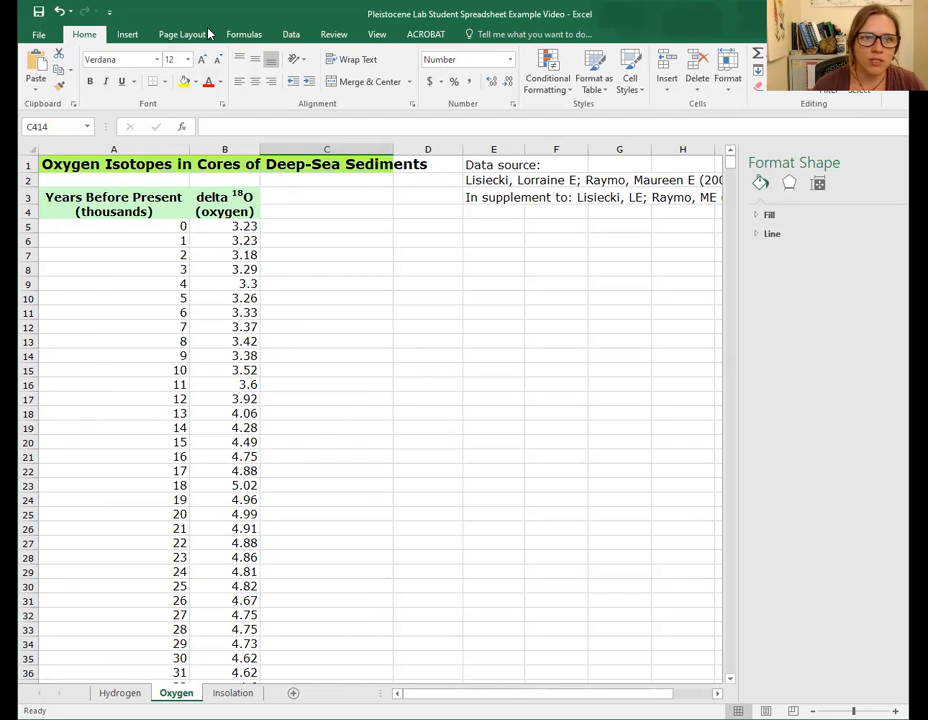
{"action": "left_click", "coordinate": [127, 35]}
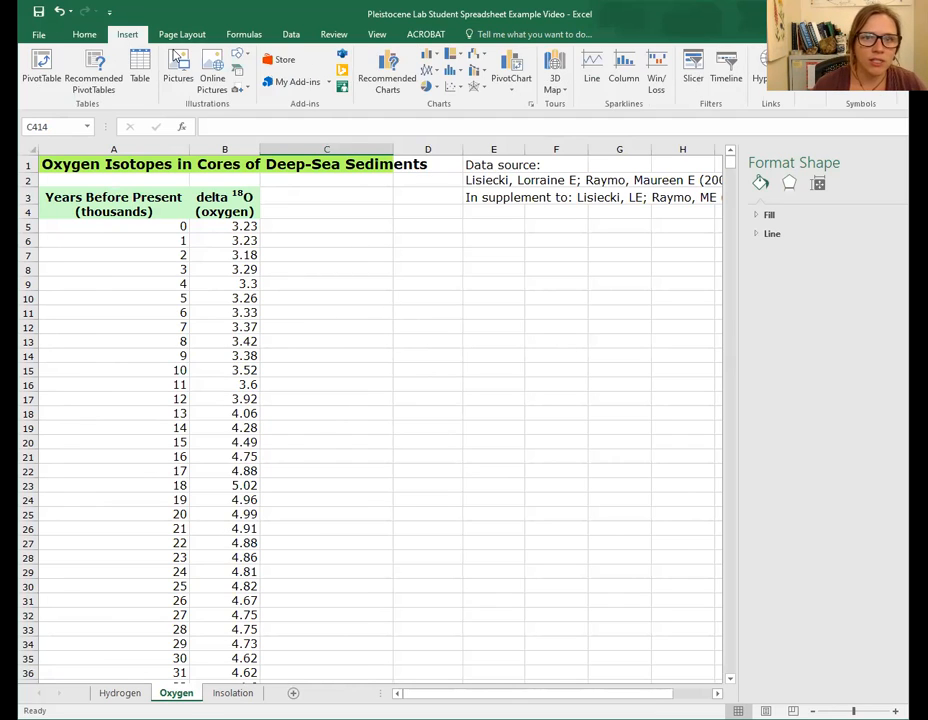
{"action": "left_click", "coordinate": [454, 88]}
{"action": "left_click", "coordinate": [531, 134]}
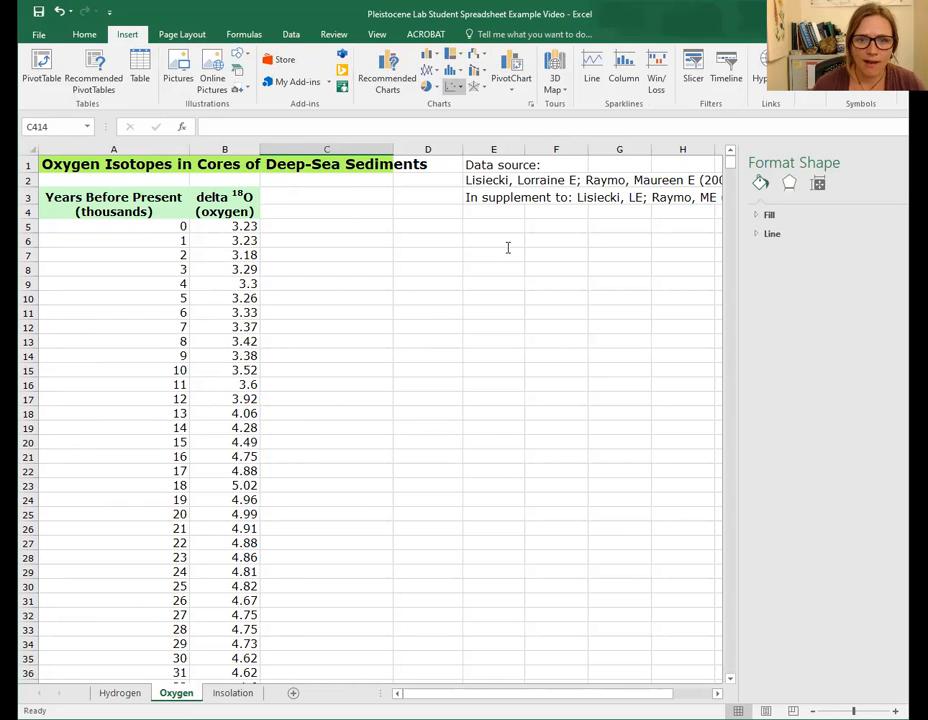
{"action": "left_click", "coordinate": [456, 356]}
{"action": "left_click_drag", "start_coordinate": [481, 329], "coordinate": [559, 294]}
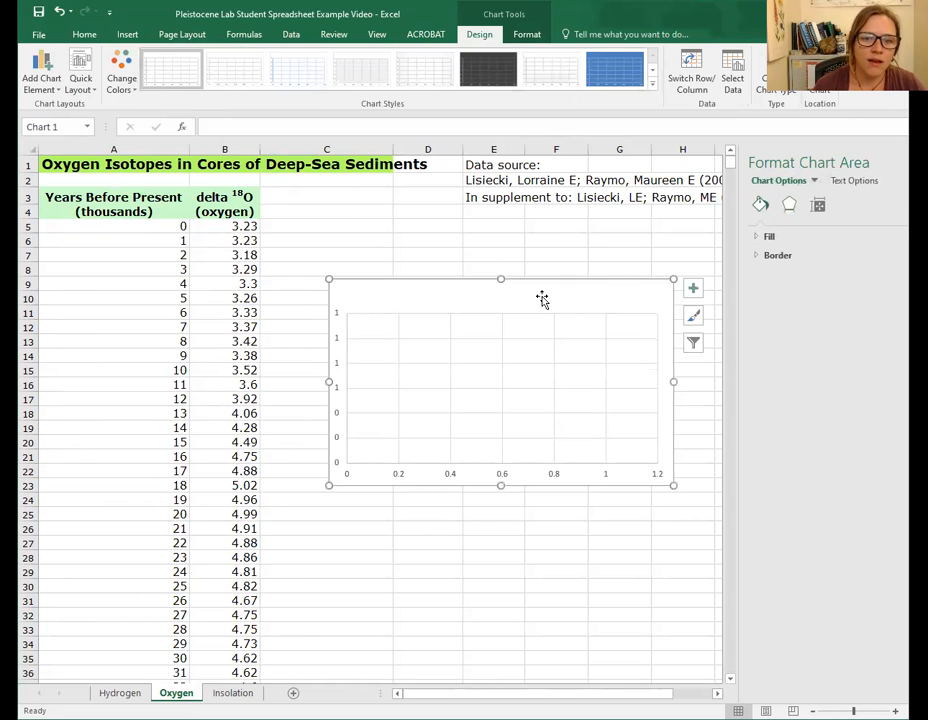
- Open the chart's data source and add a series named "Oxygen Isotope Ratios Over Time Sea Sediments"
{"action": "right_click", "coordinate": [432, 372]}
{"action": "left_click", "coordinate": [490, 449]}
{"action": "left_click", "coordinate": [328, 424]}
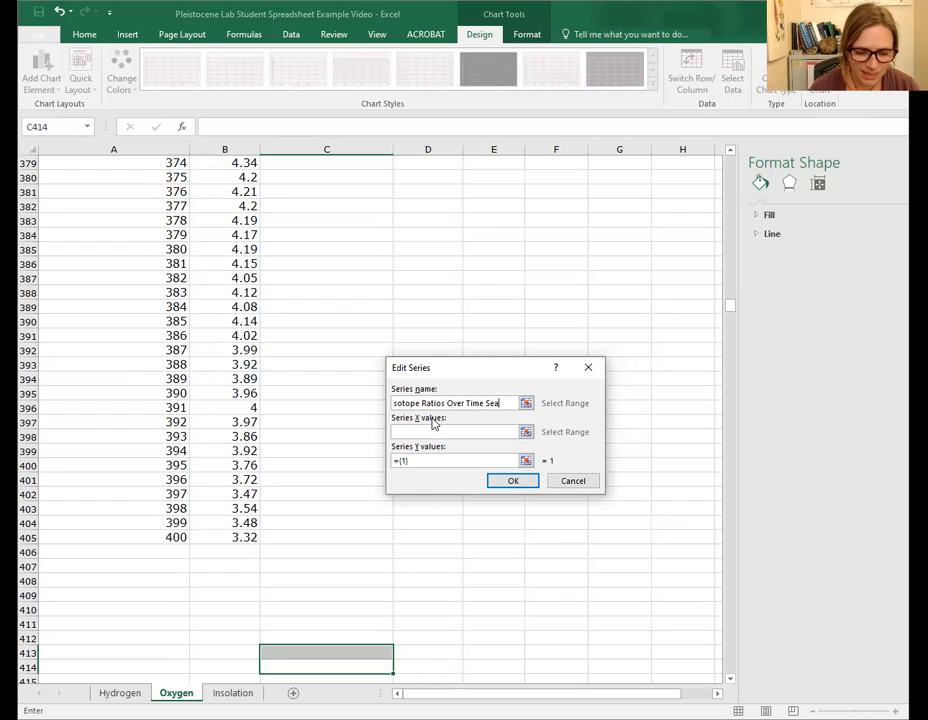
{"action": "type", "text": "Sea Sdiments"}
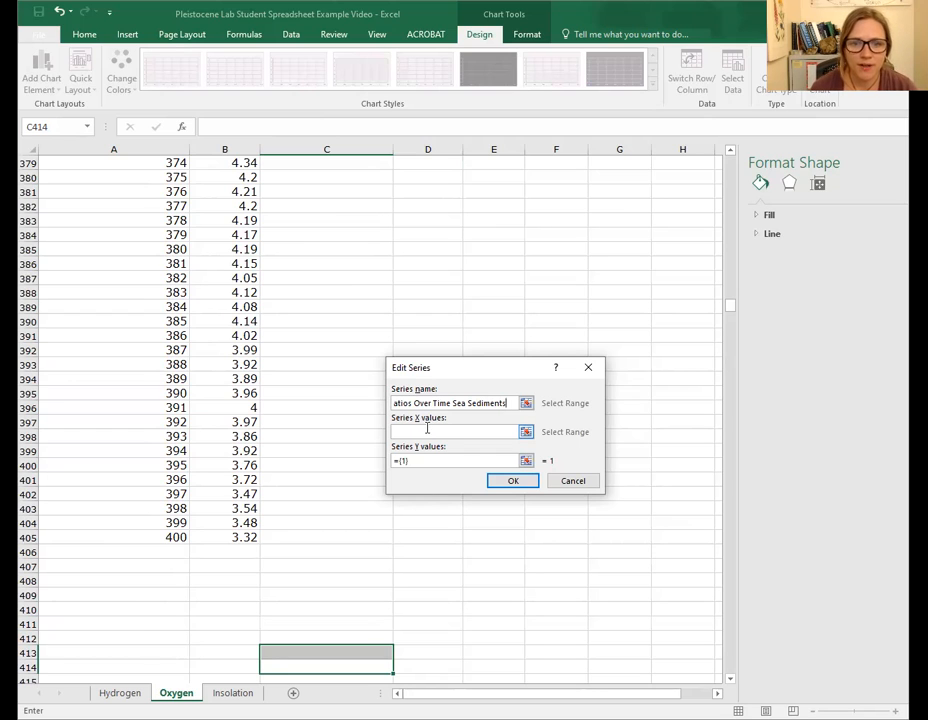
- Set the series X values to the years column, Oxygen!$A$5:$A$405
{"action": "left_click", "coordinate": [426, 430]}
{"action": "scroll", "coordinate": [333, 532], "scroll_direction": "up", "scroll_amount": 19}
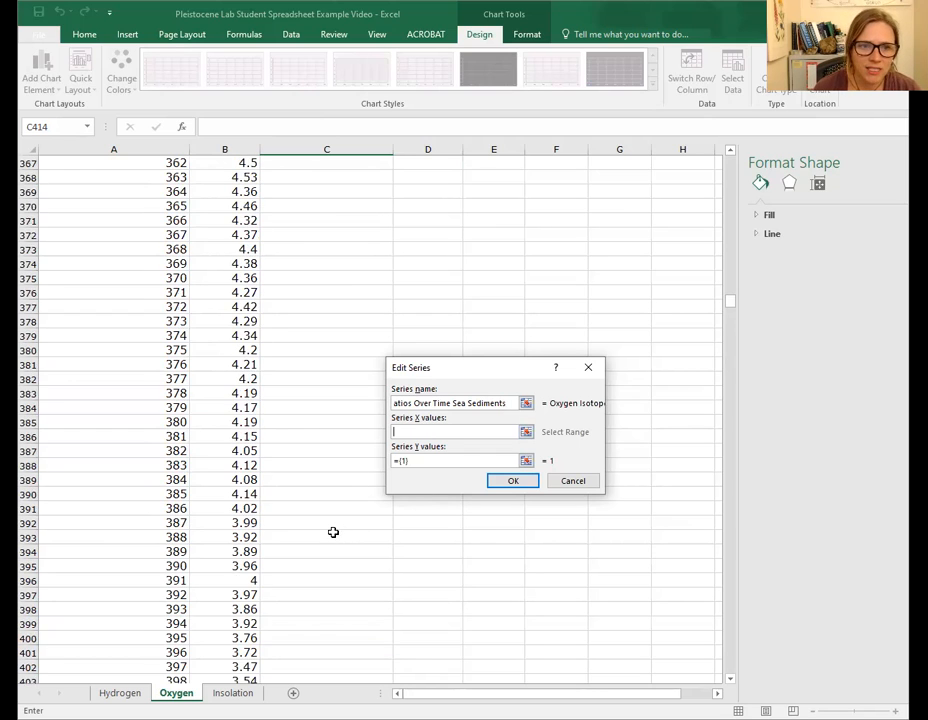
{"action": "scroll", "coordinate": [389, 316], "scroll_direction": "up", "scroll_amount": 20}
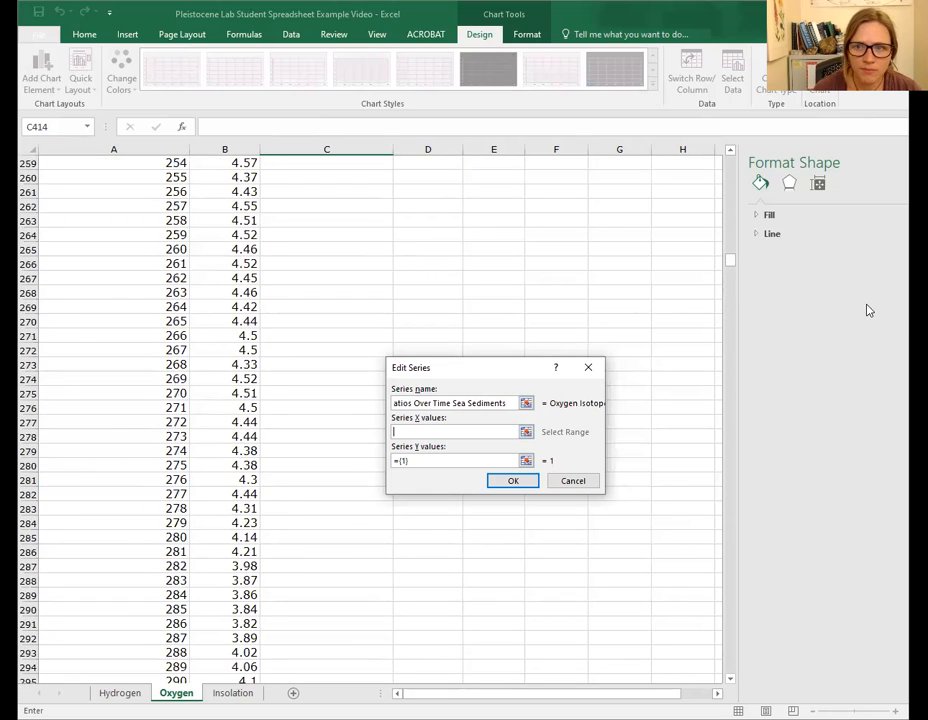
{"action": "scroll", "coordinate": [735, 262], "scroll_direction": "up", "scroll_amount": 20}
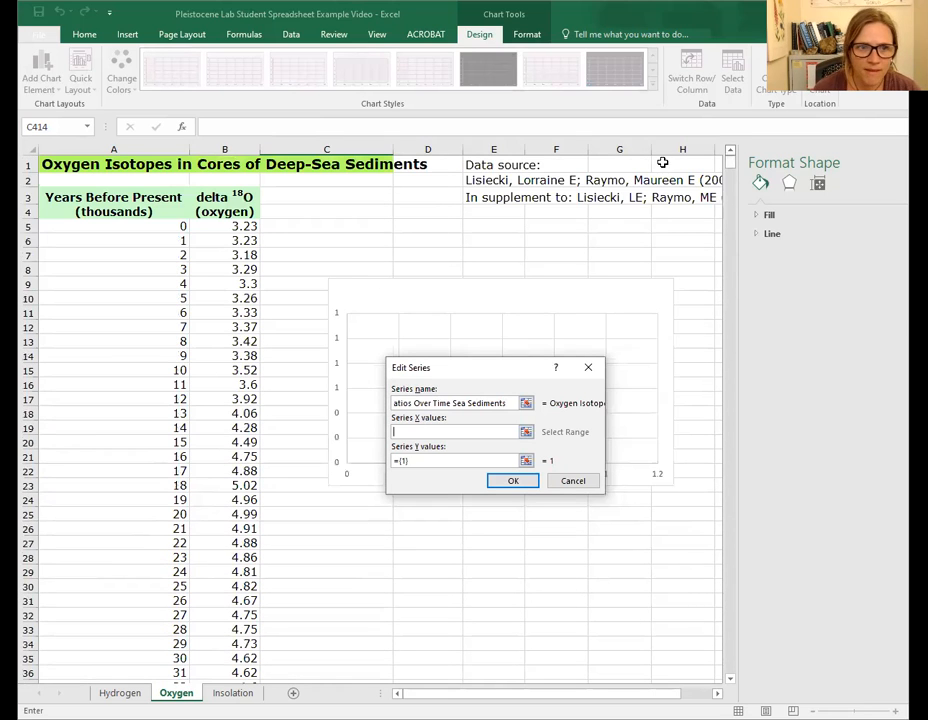
{"action": "left_click", "coordinate": [155, 228]}
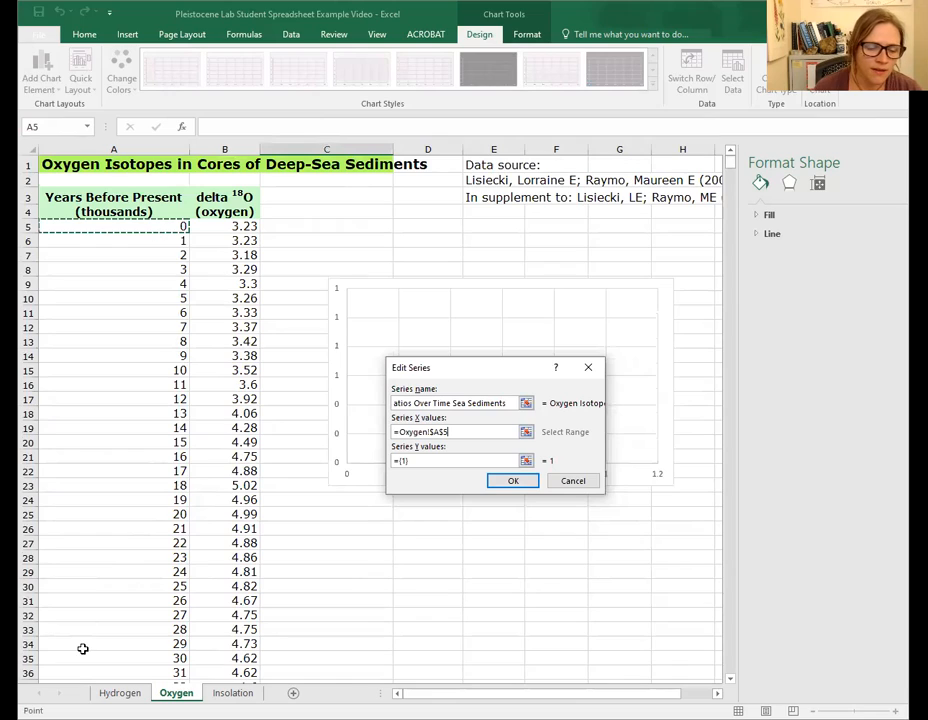
{"action": "left_click_drag", "start_coordinate": [155, 228], "coordinate": [122, 590]}
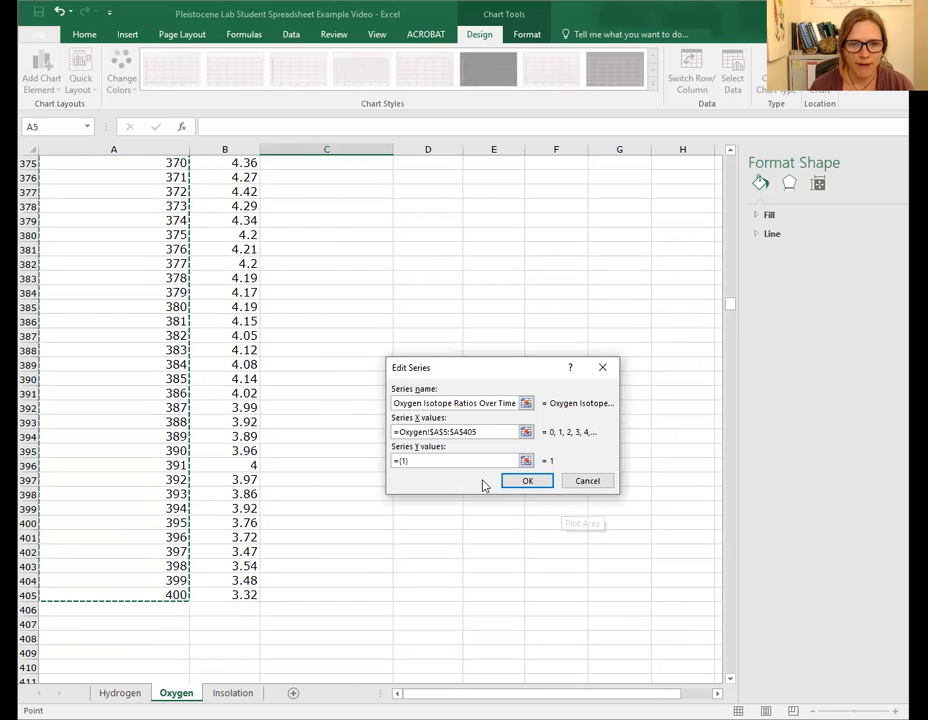
- Set the series Y values to the delta 18O column, Oxygen!$B$5:$B$405, and close both data dialogs
{"action": "left_click", "coordinate": [421, 460]}
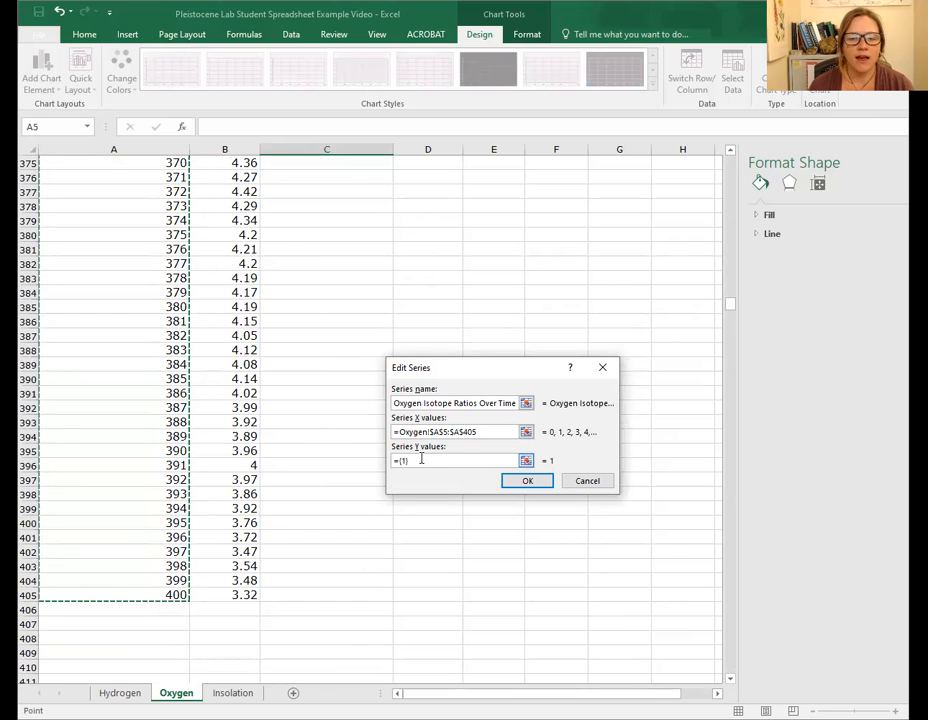
{"action": "left_click_drag", "start_coordinate": [421, 462], "coordinate": [330, 453]}
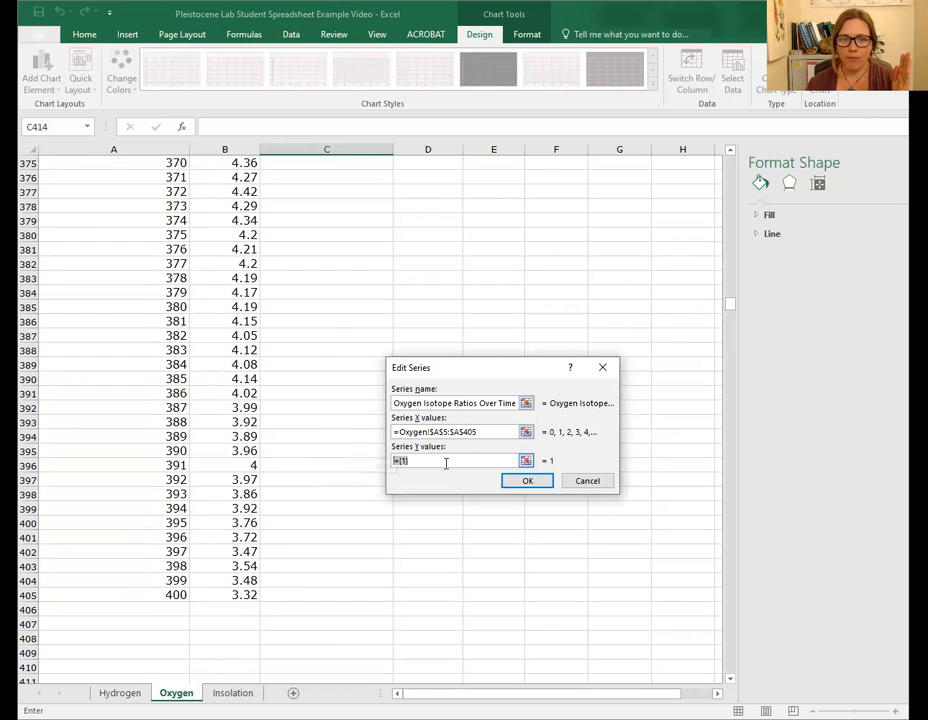
{"action": "key", "text": "BackSpace"}
{"action": "scroll", "coordinate": [319, 315], "scroll_direction": "up", "scroll_amount": 15}
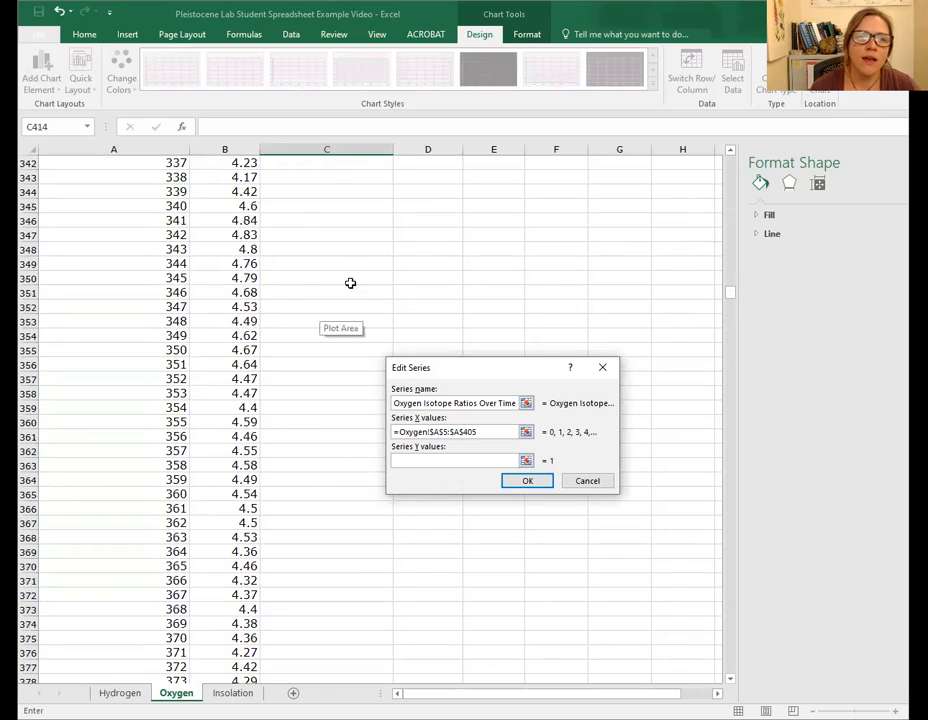
{"action": "scroll", "coordinate": [360, 215], "scroll_direction": "up", "scroll_amount": 15}
{"action": "scroll", "coordinate": [369, 182], "scroll_direction": "up", "scroll_amount": 20}
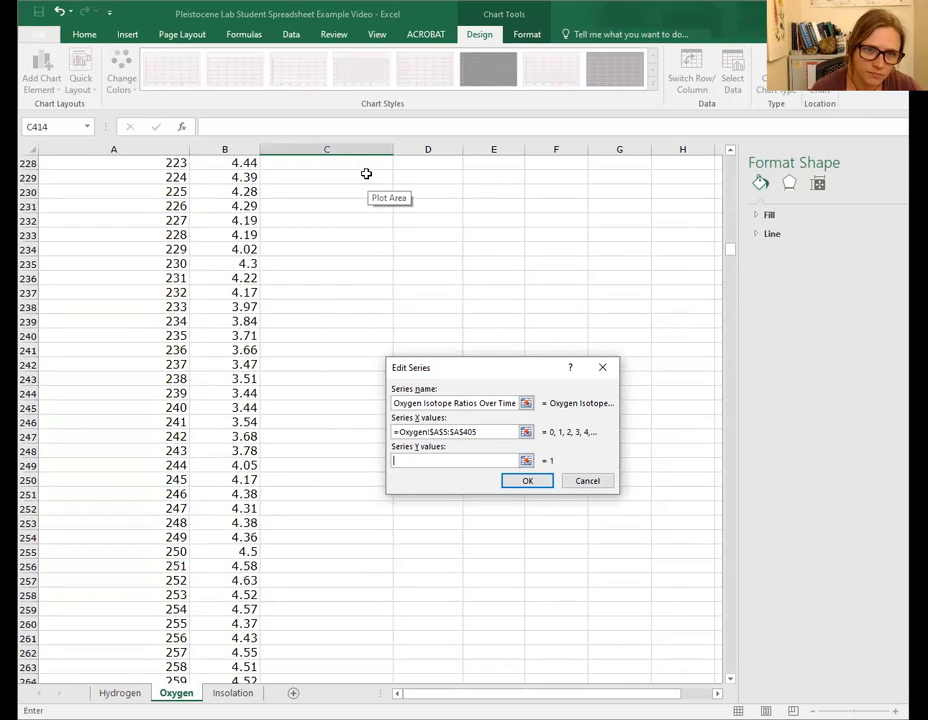
{"action": "scroll", "coordinate": [367, 155], "scroll_direction": "up", "scroll_amount": 20}
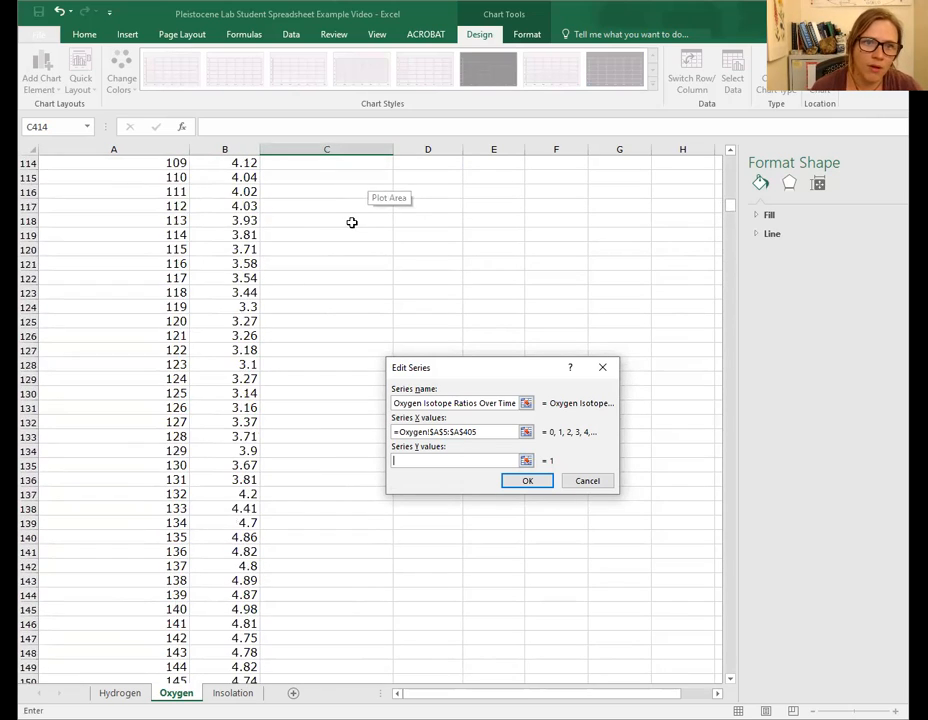
{"action": "scroll", "coordinate": [380, 188], "scroll_direction": "up", "scroll_amount": 7}
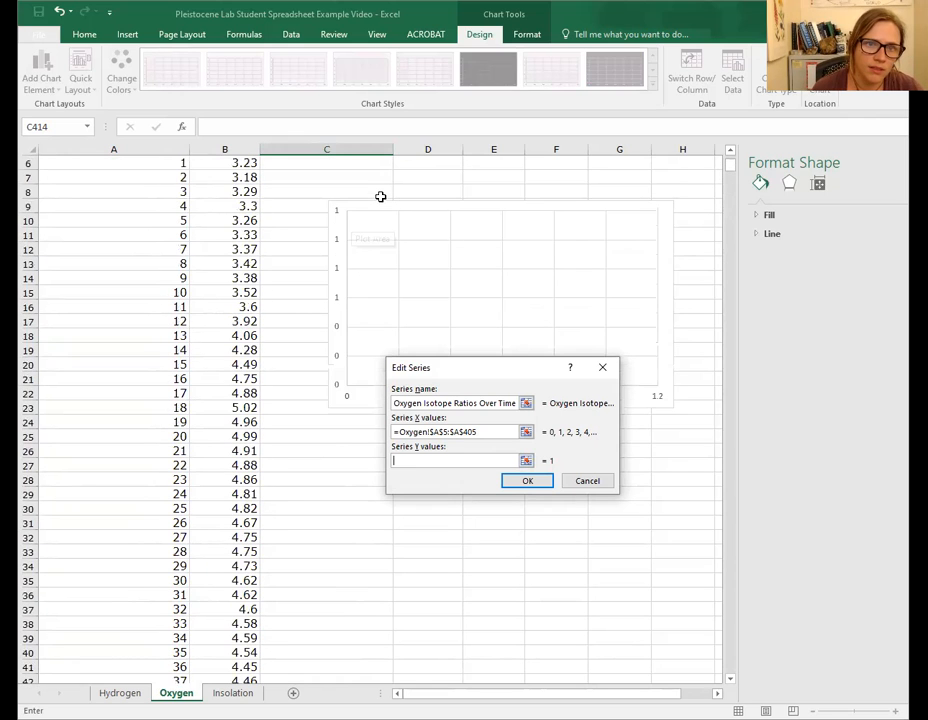
{"action": "left_click", "coordinate": [240, 226]}
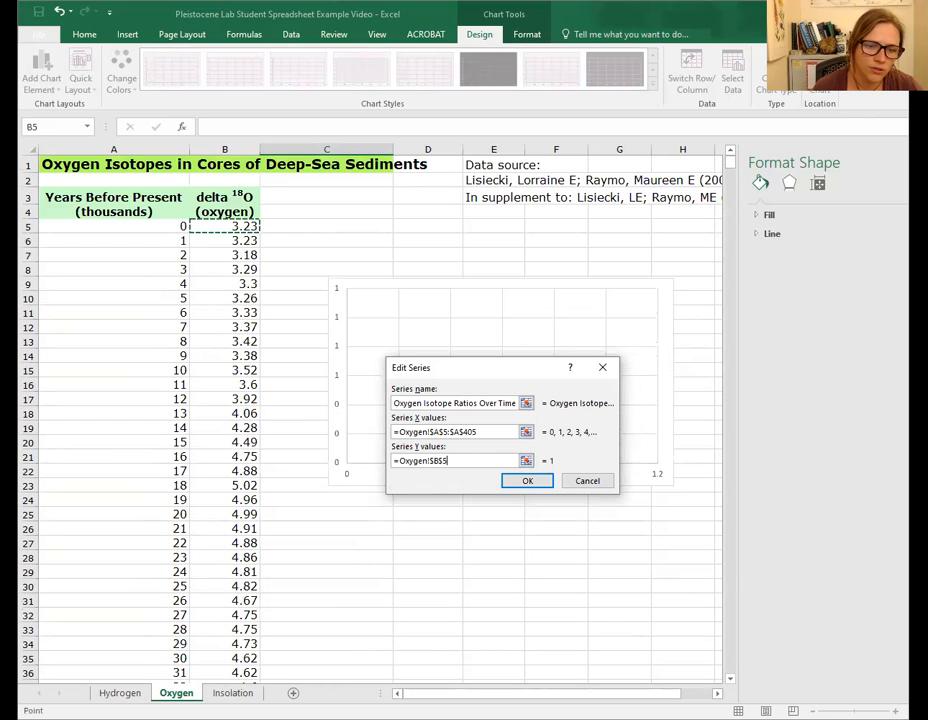
{"action": "left_click_drag", "start_coordinate": [240, 226], "coordinate": [241, 656]}
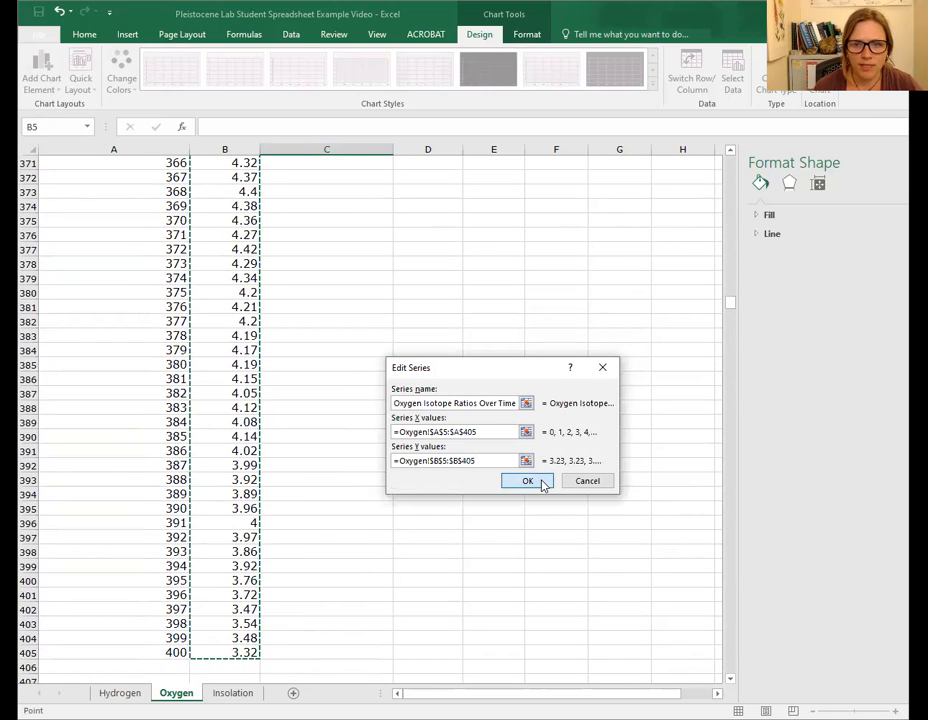
{"action": "left_click", "coordinate": [533, 481]}
{"action": "left_click", "coordinate": [614, 526]}
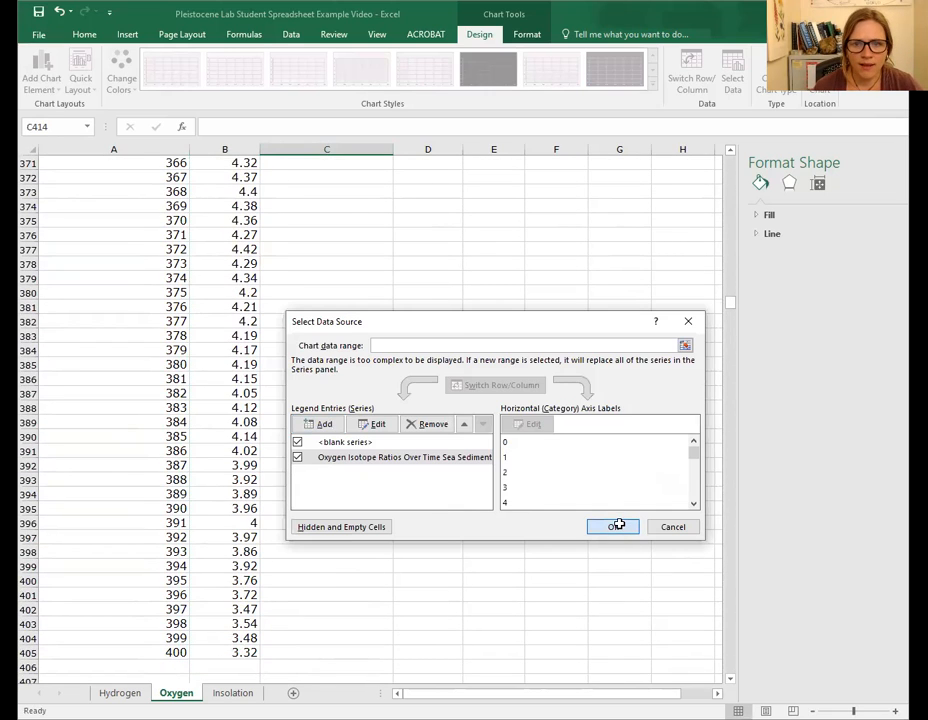
- Add axis titles and a chart title to the oxygen chart, then deselect it
{"action": "scroll", "coordinate": [462, 499], "scroll_direction": "up", "scroll_amount": 20}
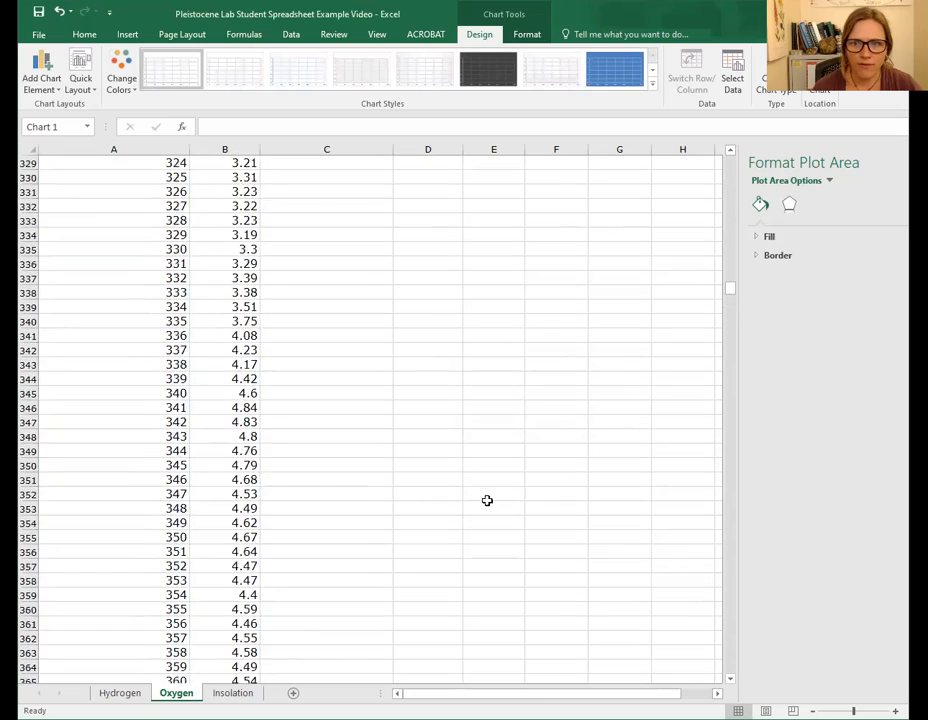
{"action": "scroll", "coordinate": [563, 497], "scroll_direction": "up", "scroll_amount": 20}
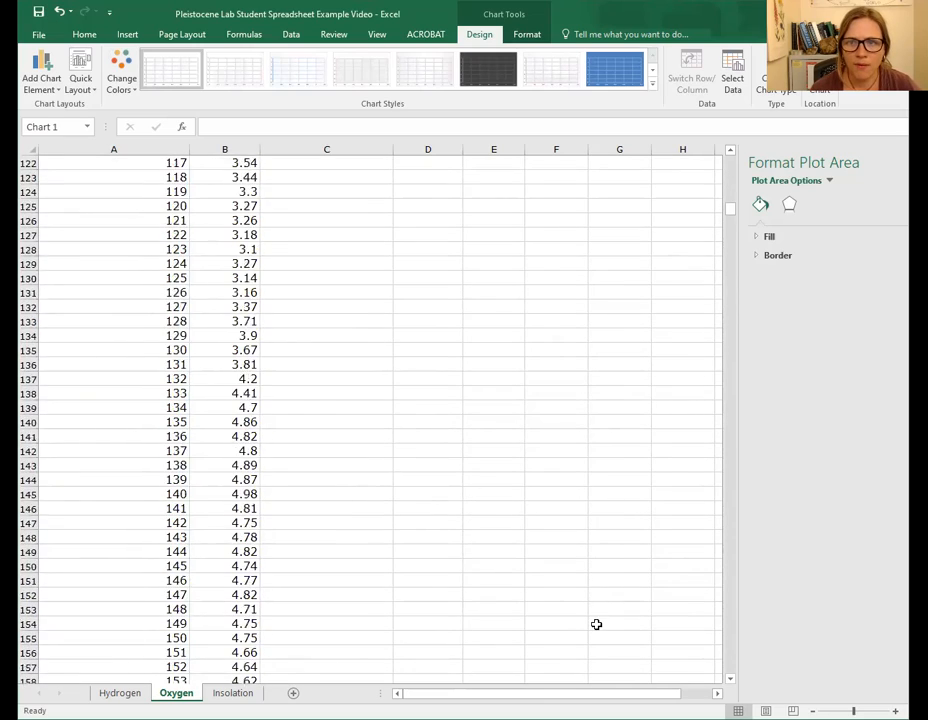
{"action": "scroll", "coordinate": [577, 658], "scroll_direction": "up", "scroll_amount": 15}
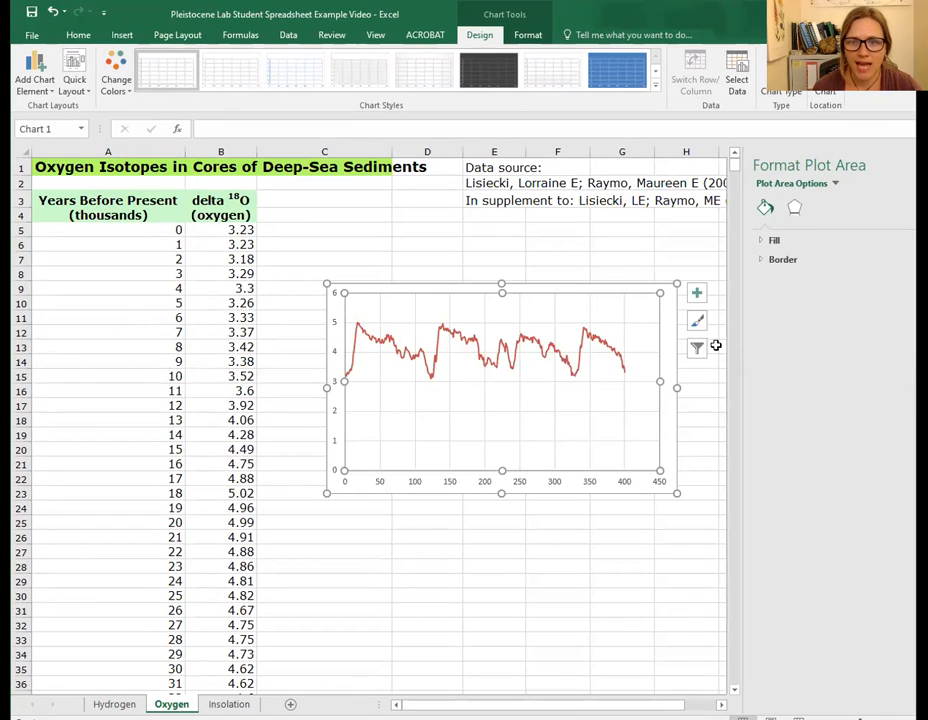
{"action": "left_click", "coordinate": [697, 293]}
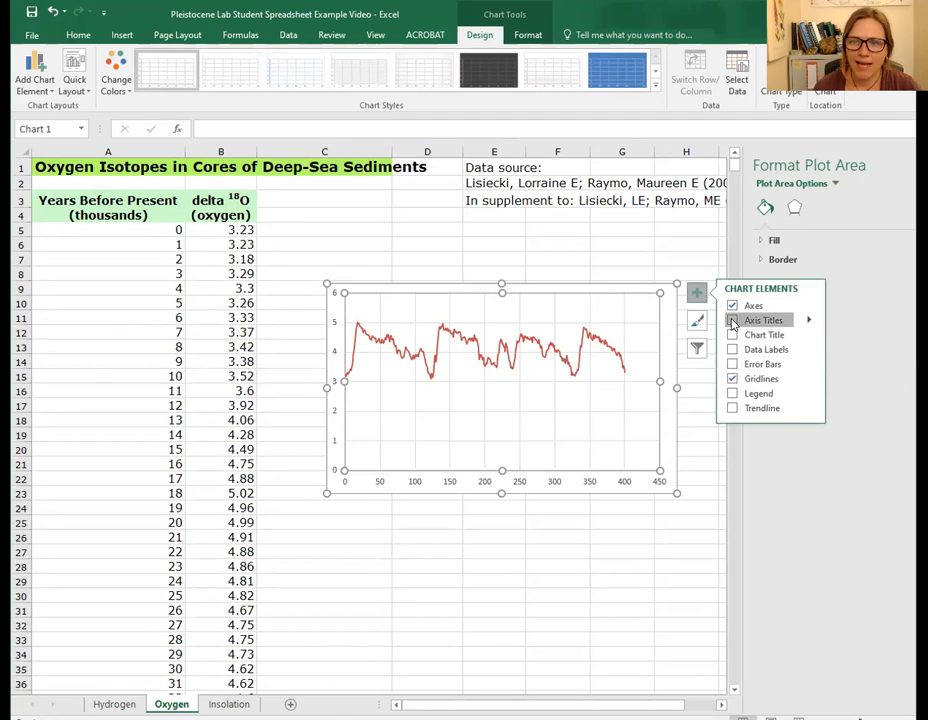
{"action": "left_click", "coordinate": [732, 320]}
{"action": "left_click", "coordinate": [732, 335]}
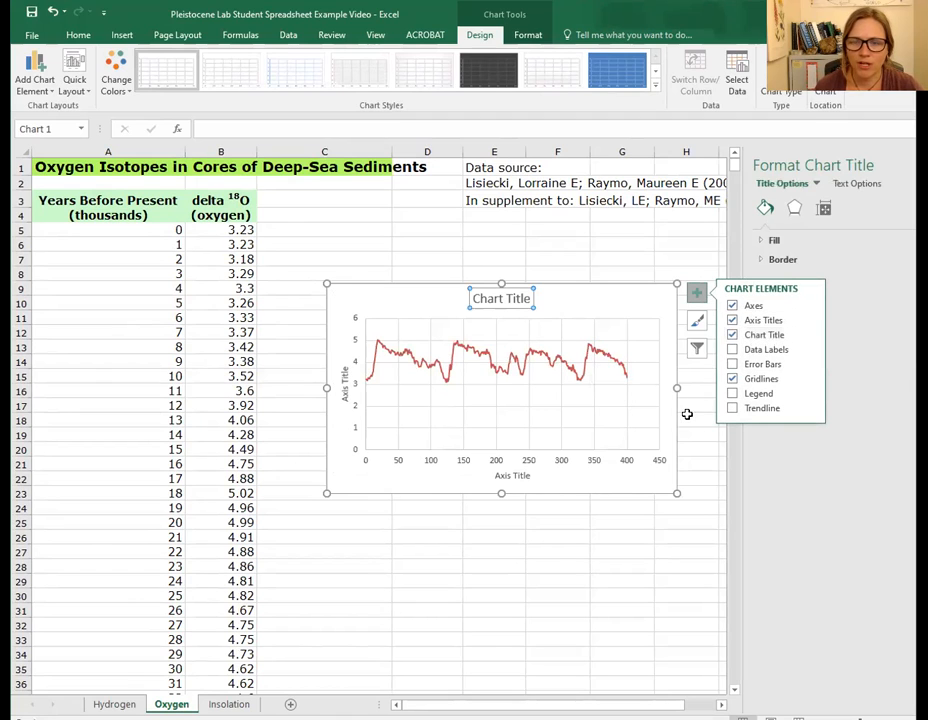
{"action": "left_click", "coordinate": [660, 561]}
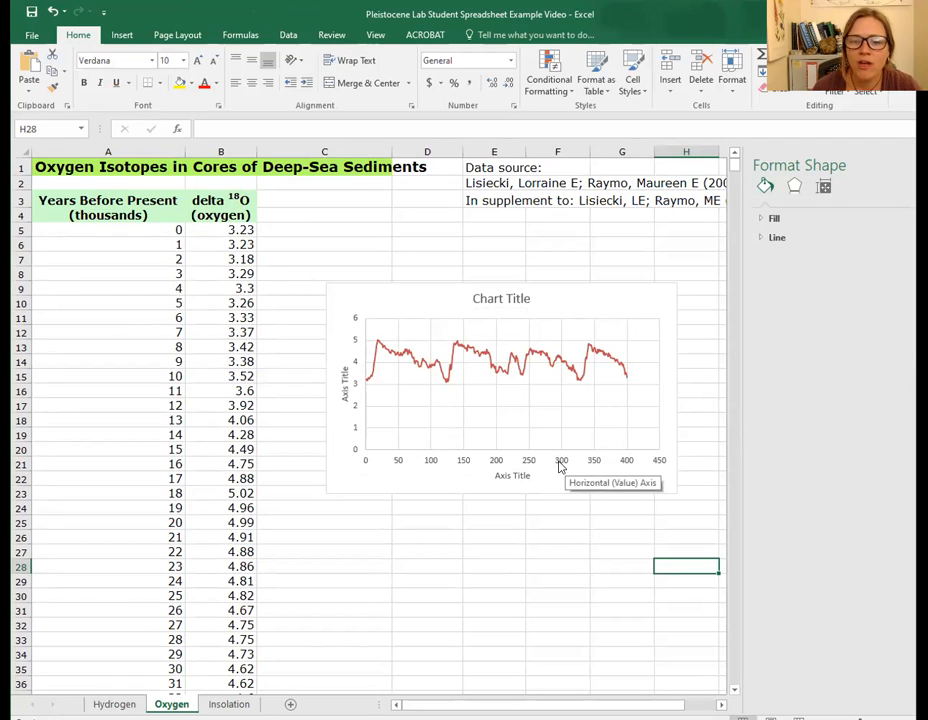
- Format the horizontal axis to show values in reverse order with a maximum bound of 400
{"action": "left_click", "coordinate": [562, 463]}
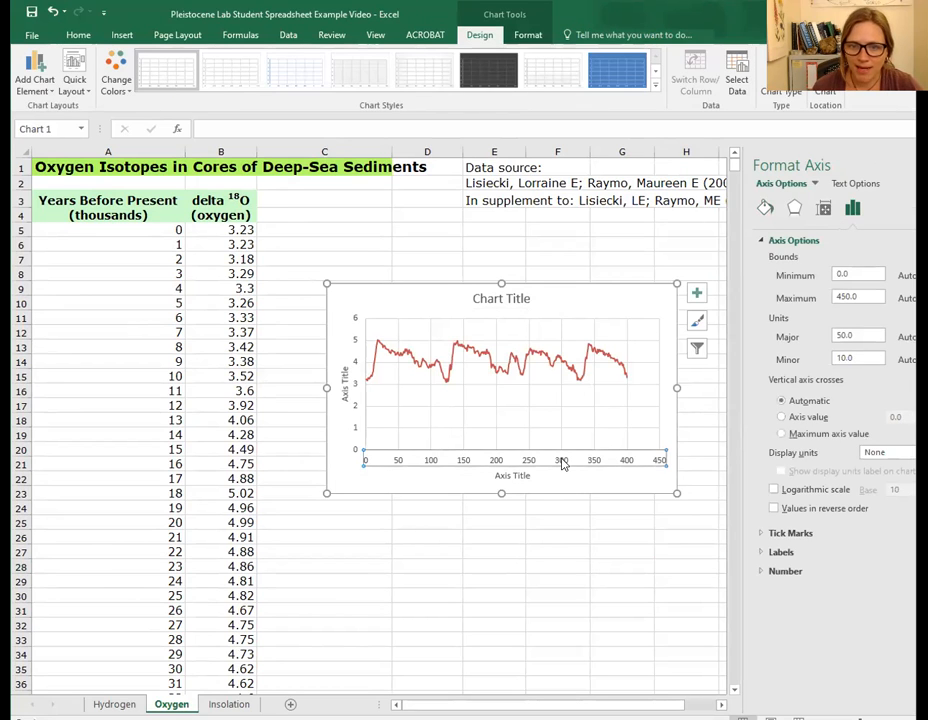
{"action": "right_click", "coordinate": [562, 463]}
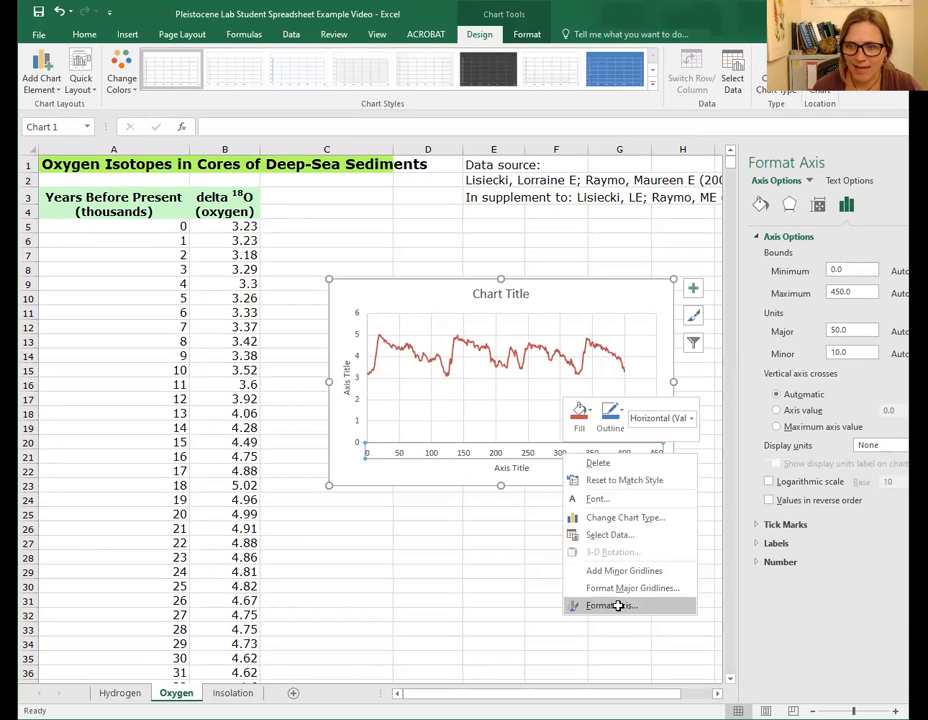
{"action": "left_click", "coordinate": [618, 606]}
{"action": "left_click", "coordinate": [769, 501]}
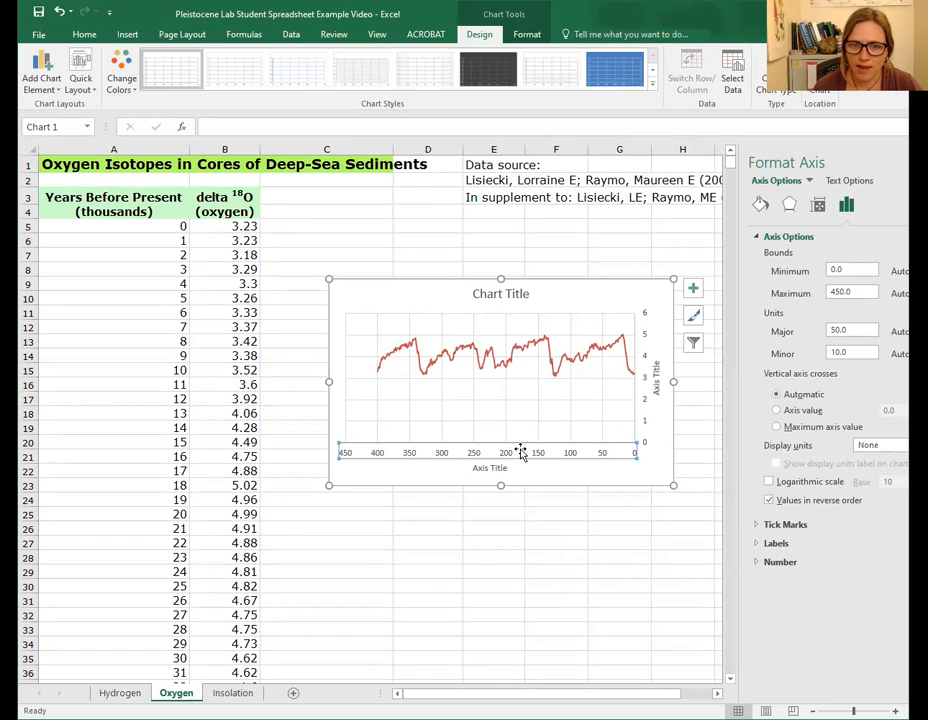
{"action": "left_click", "coordinate": [840, 291]}
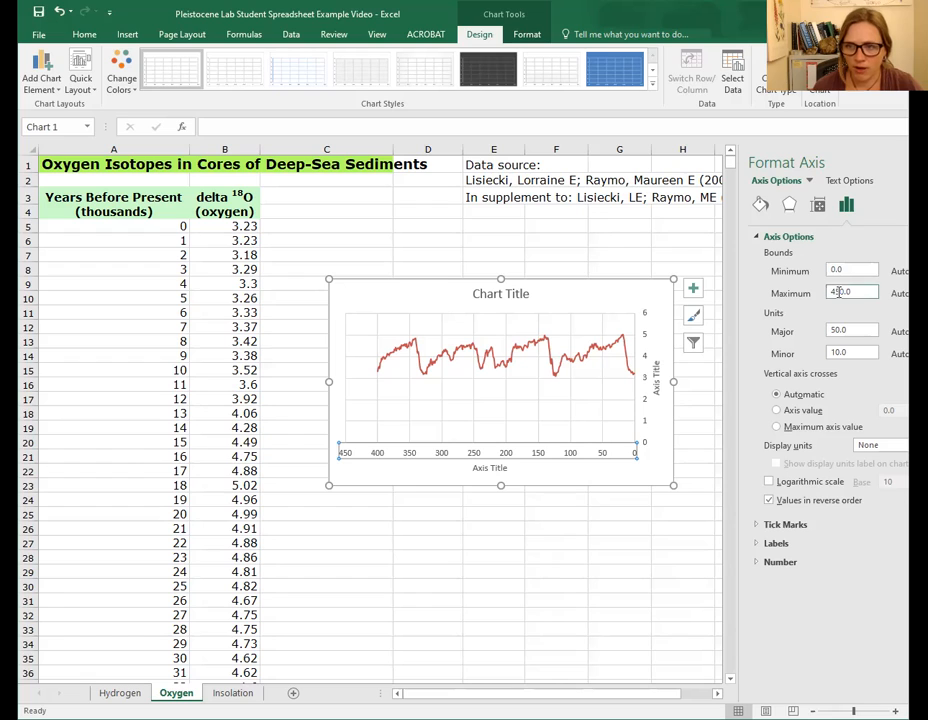
{"action": "key", "text": "BackSpace"}
{"action": "type", "text": "0"}
{"action": "key", "text": "Return"}
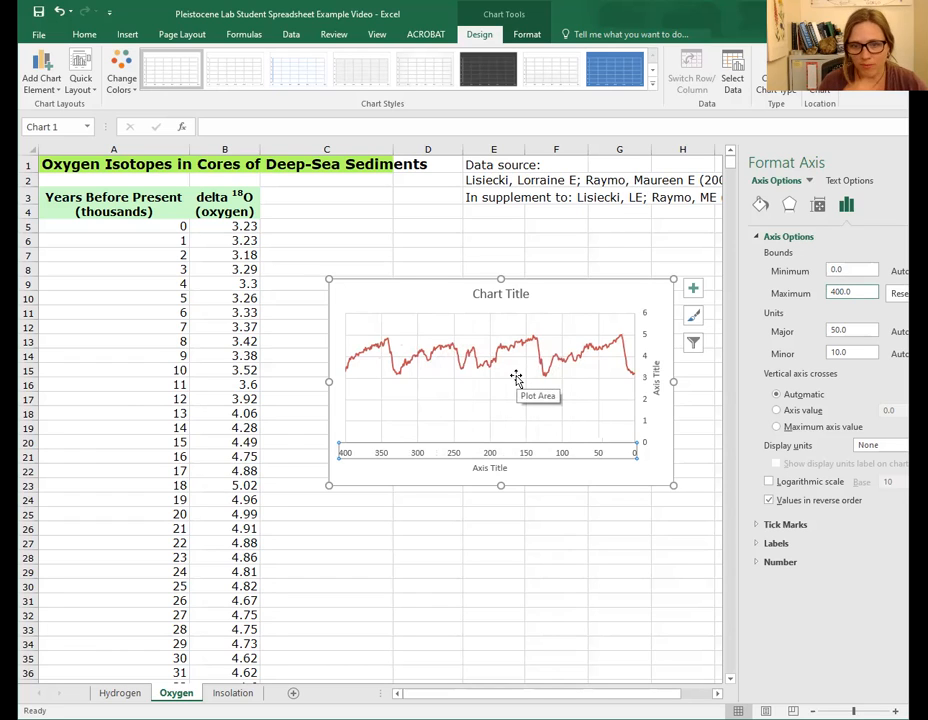
{"action": "left_click", "coordinate": [509, 297]}
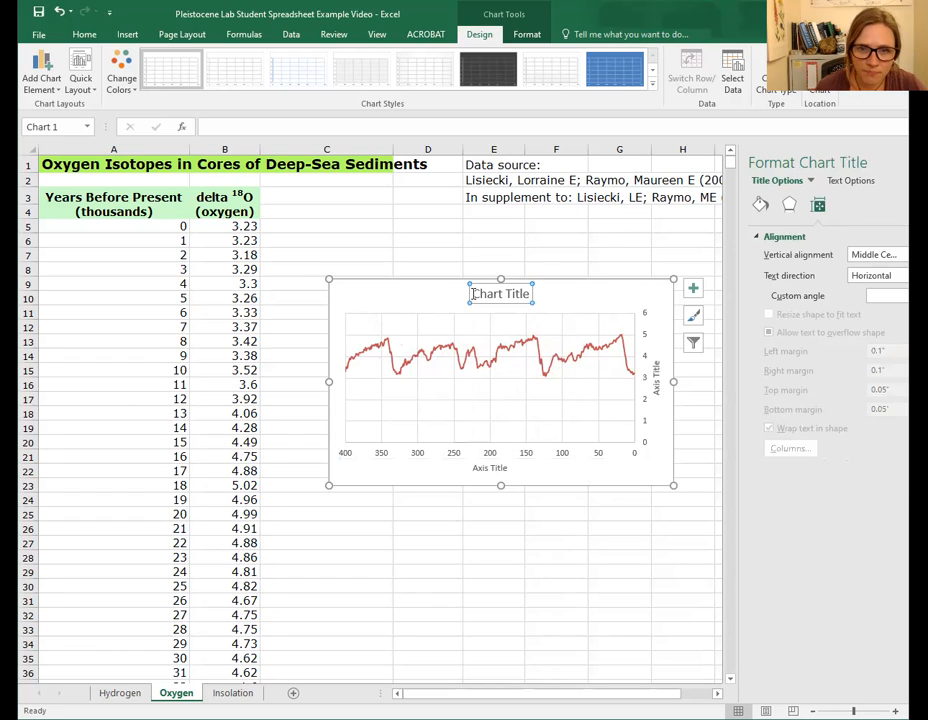
{"action": "triple_click", "coordinate": [532, 293]}
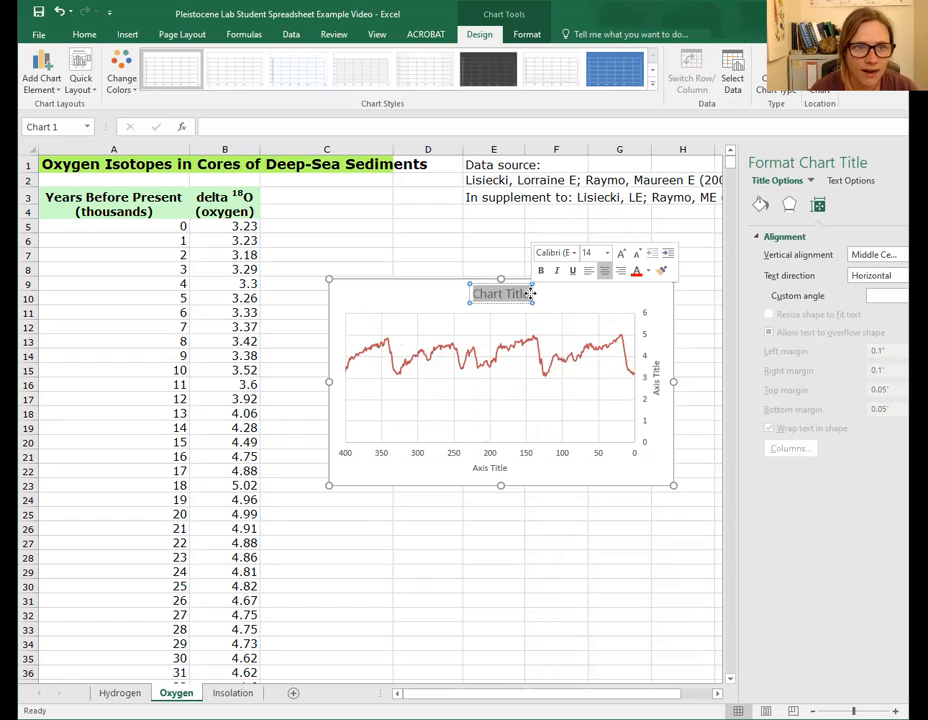
{"action": "type", "text": "Oxy"}
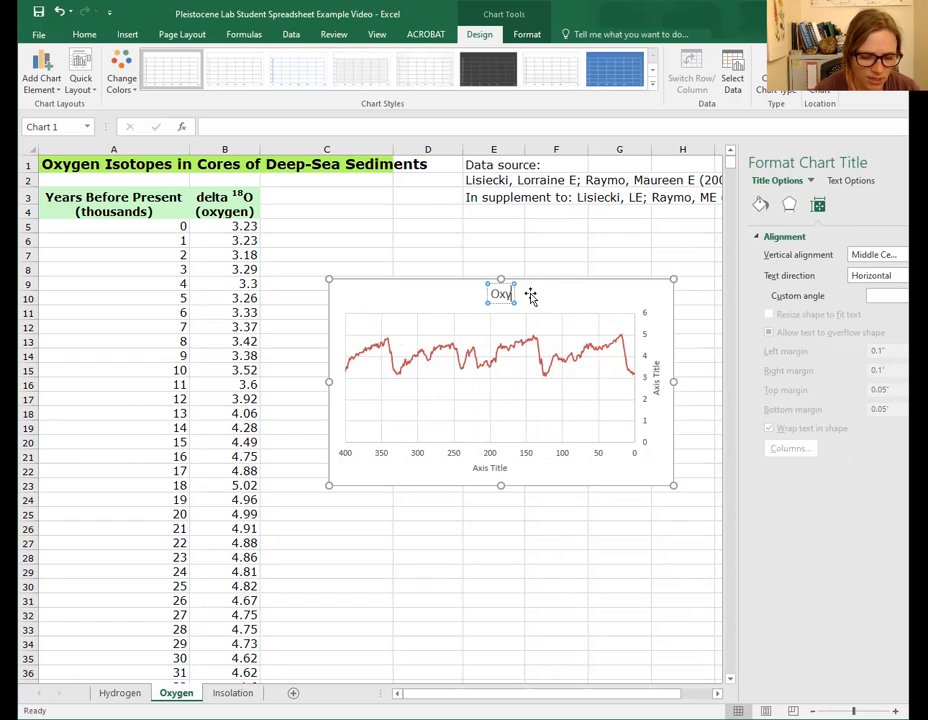
{"action": "type", "text": "gen"}
{"action": "key", "text": "BackSpace"}
{"action": "key", "text": "BackSpace"}
{"action": "key", "text": "BackSpace"}
{"action": "key", "text": "BackSpace"}
{"action": "key", "text": "BackSpace"}
{"action": "key", "text": "BackSpace"}
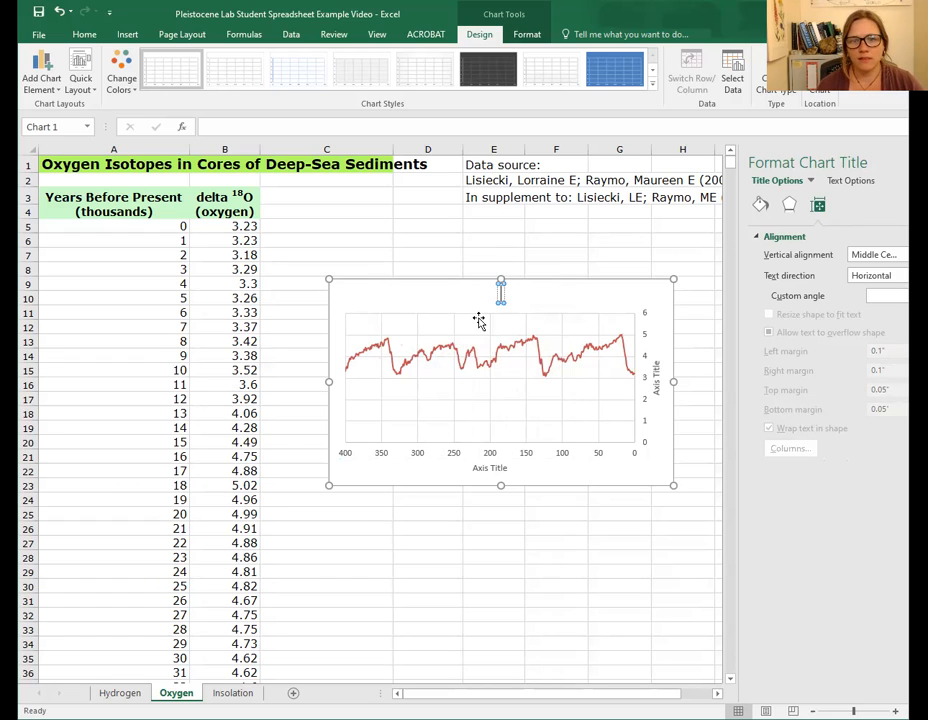
- Examine the sheet heading in row 1 and the chart's element options
{"action": "left_click", "coordinate": [68, 164]}
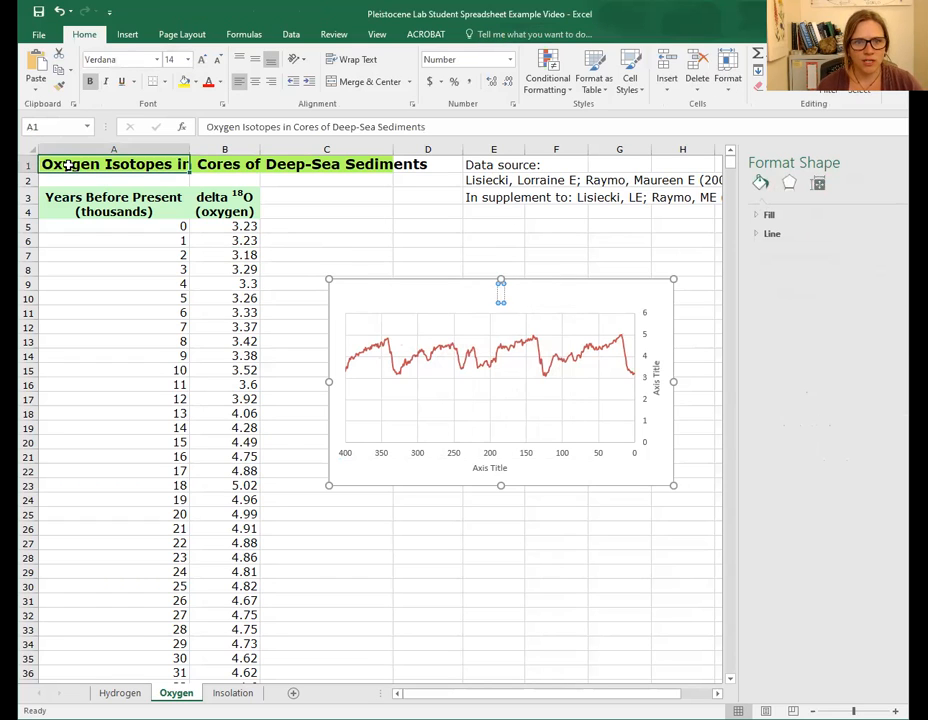
{"action": "left_click", "coordinate": [213, 163]}
{"action": "left_click", "coordinate": [315, 164]}
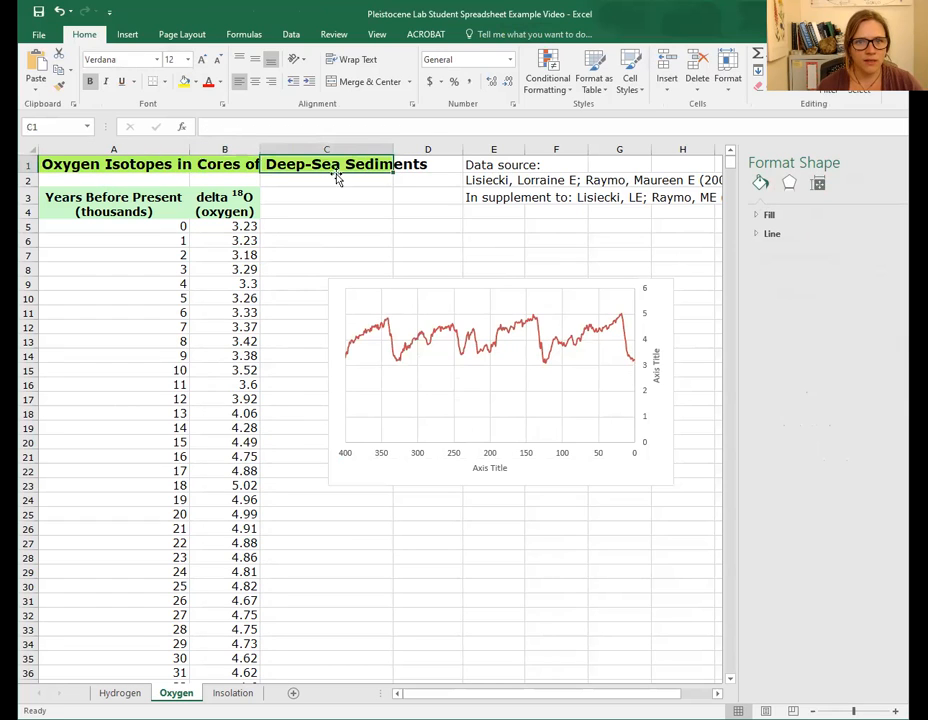
{"action": "left_click", "coordinate": [498, 278]}
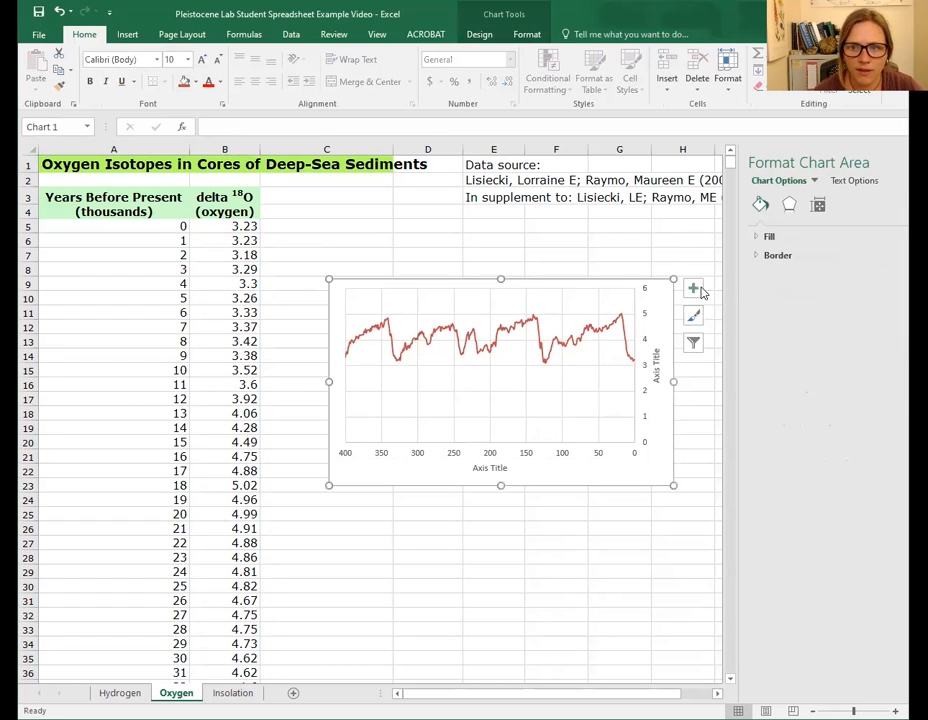
{"action": "left_click", "coordinate": [694, 290]}
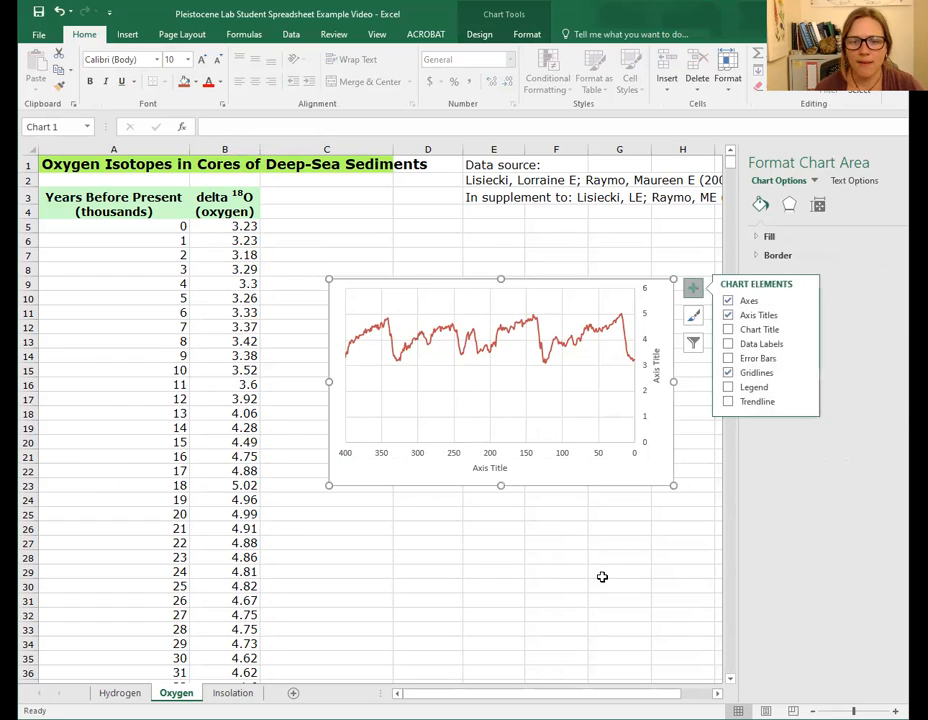
{"action": "left_click", "coordinate": [602, 577]}
{"action": "left_click", "coordinate": [511, 236]}
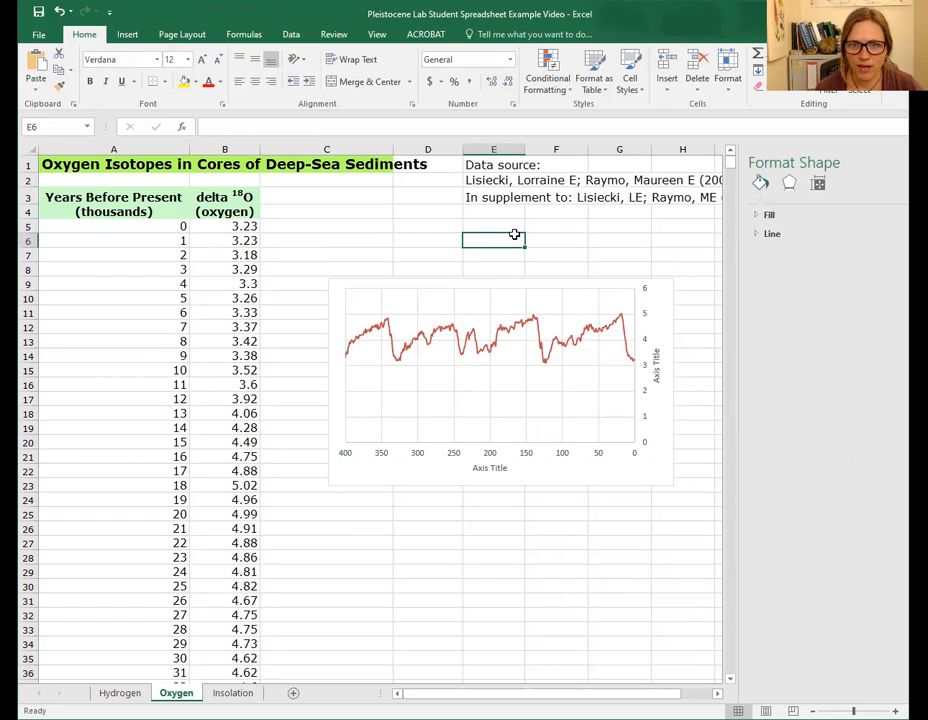
{"action": "left_click", "coordinate": [334, 225]}
{"action": "left_click", "coordinate": [441, 604]}
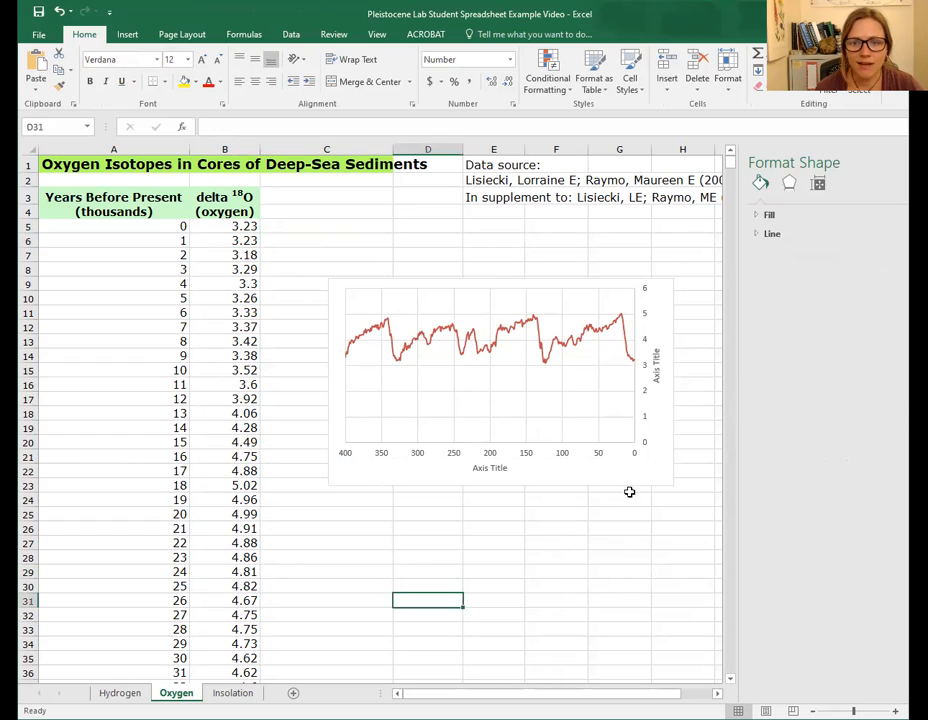
{"action": "left_click", "coordinate": [670, 414]}
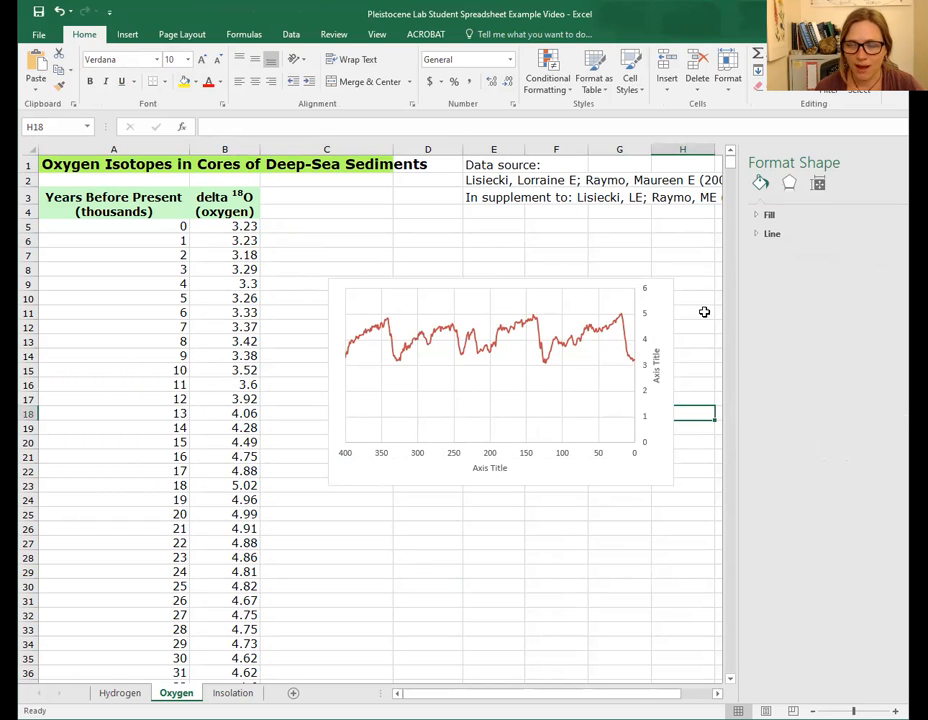
{"action": "left_click", "coordinate": [458, 371]}
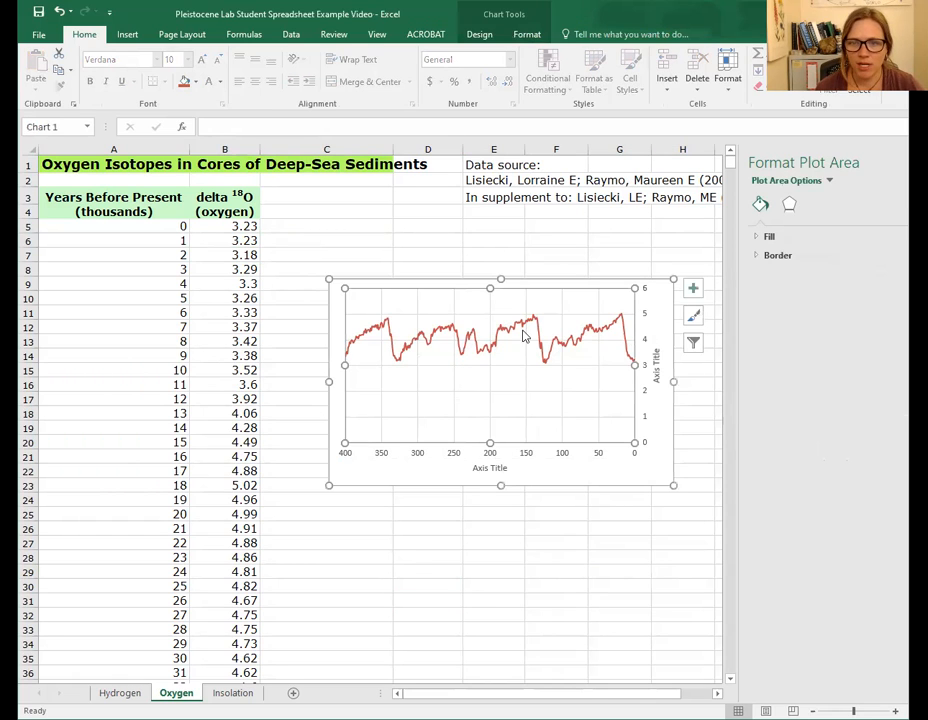
- Add a chart title to the oxygen chart reading "Oxygen Isotopes in Cores of Deep Sea Sediments"
{"action": "left_click", "coordinate": [694, 290]}
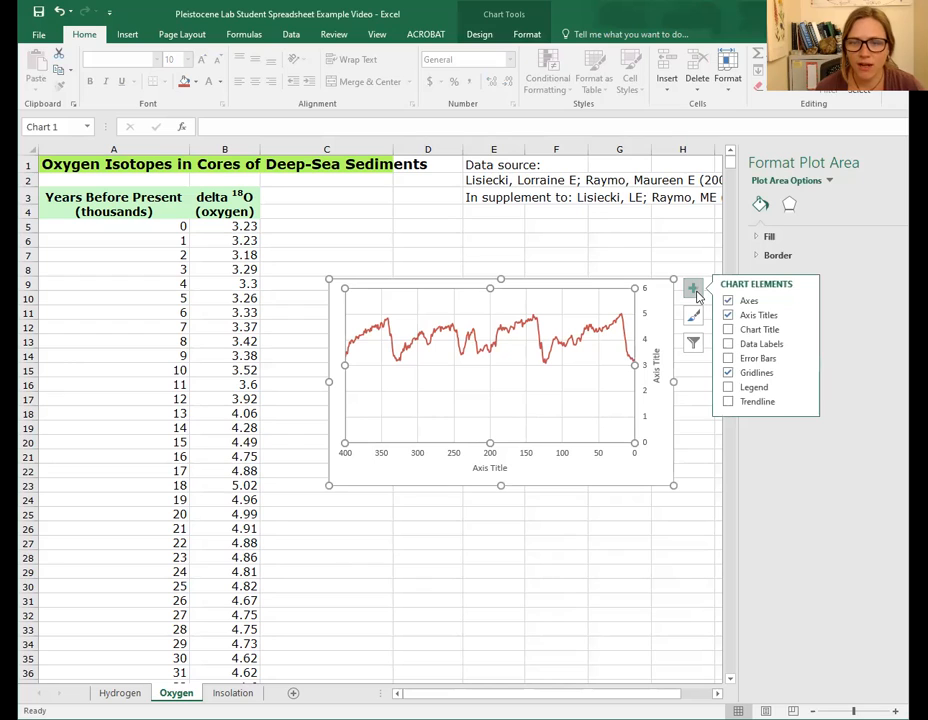
{"action": "left_click", "coordinate": [729, 330]}
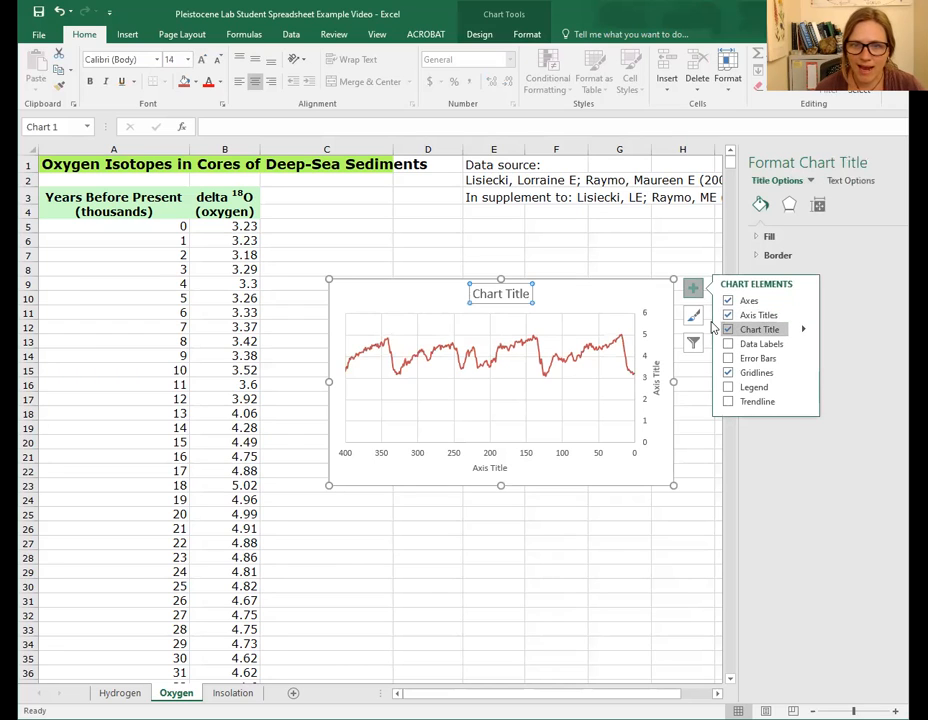
{"action": "left_click", "coordinate": [495, 295]}
{"action": "left_click_drag", "start_coordinate": [475, 294], "coordinate": [531, 297]}
{"action": "key", "text": "BackSpace"}
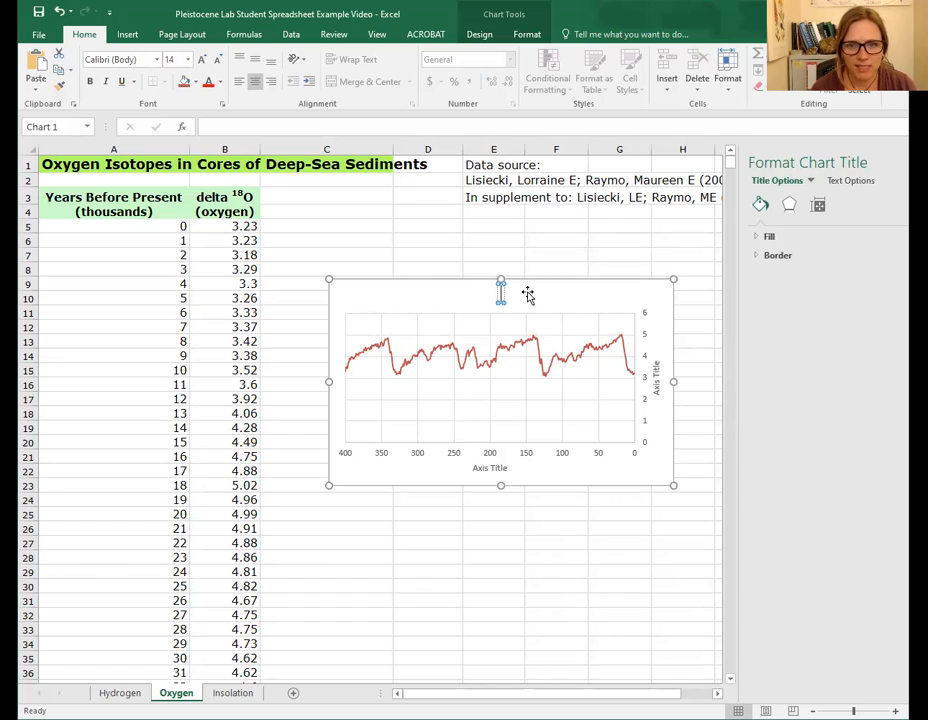
{"action": "type", "text": "Ox"}
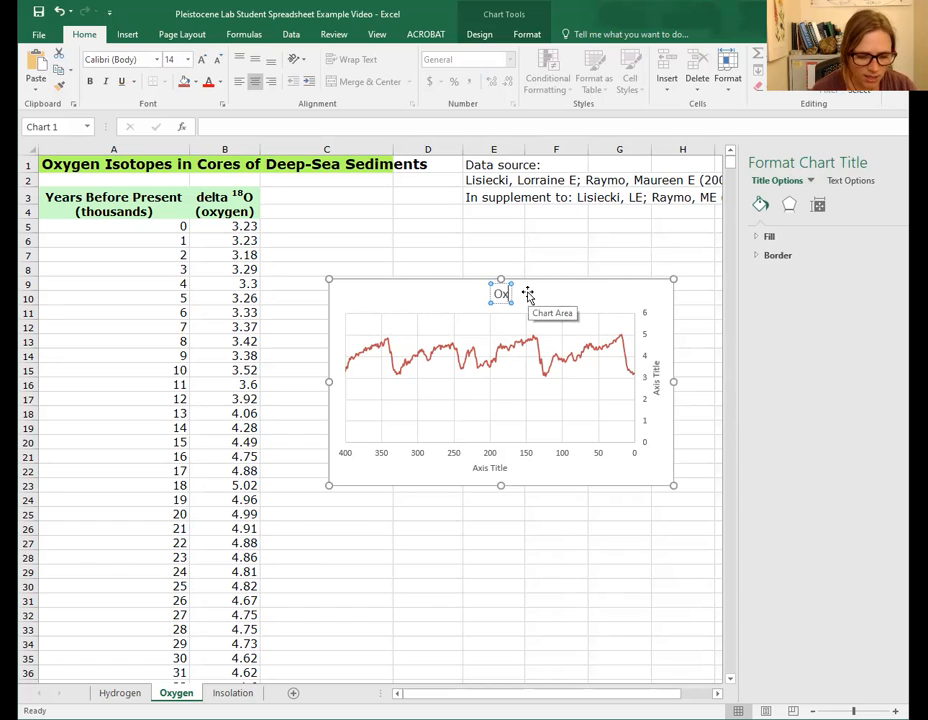
{"action": "type", "text": "ygen I"}
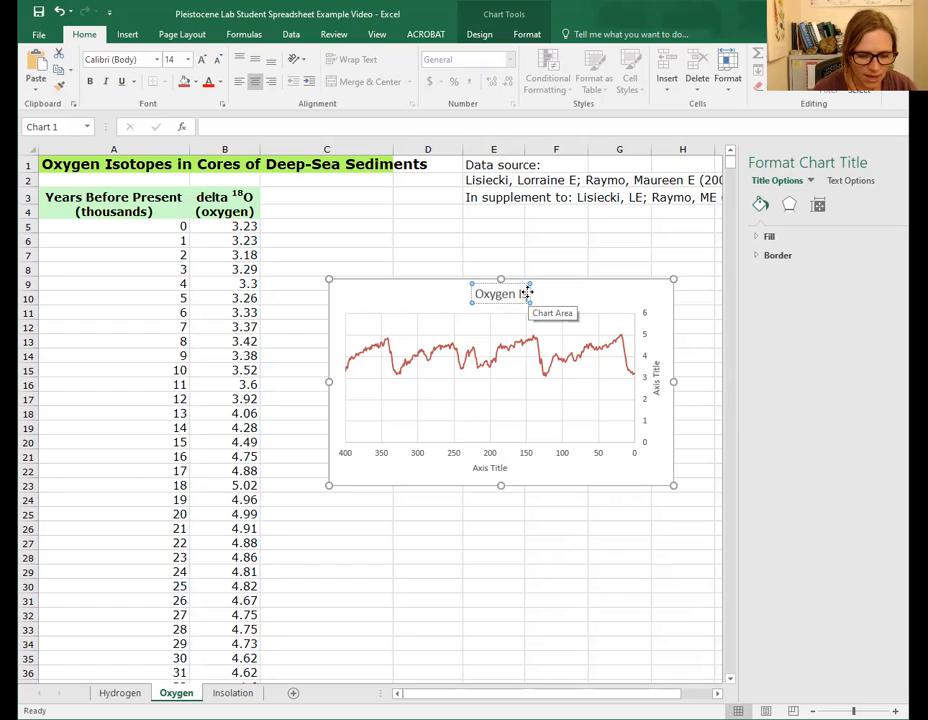
{"action": "type", "text": "sotopes in"}
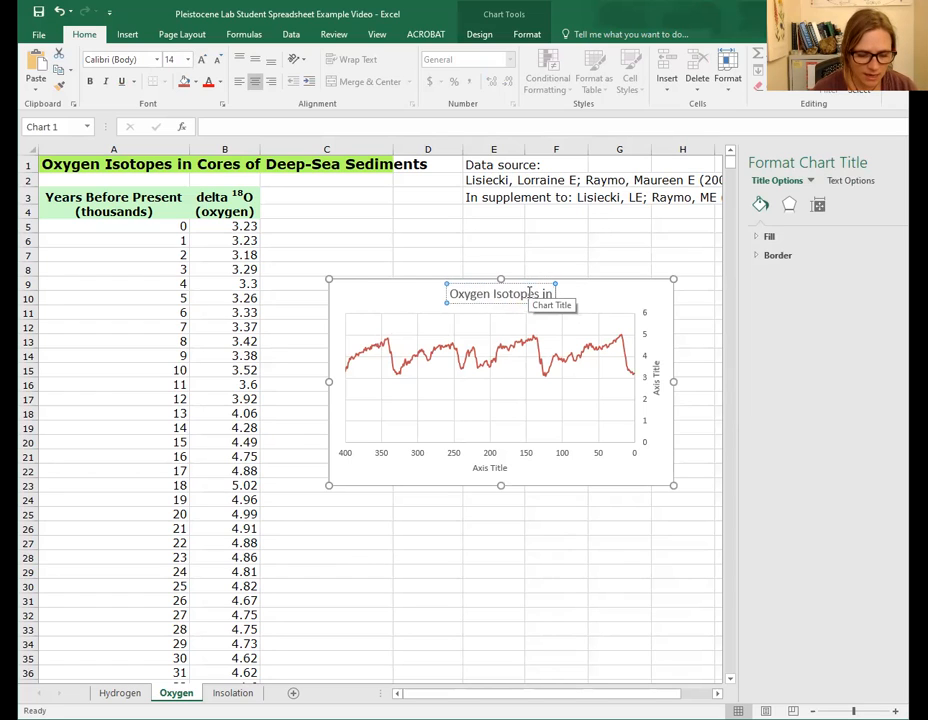
{"action": "type", "text": " Cores"}
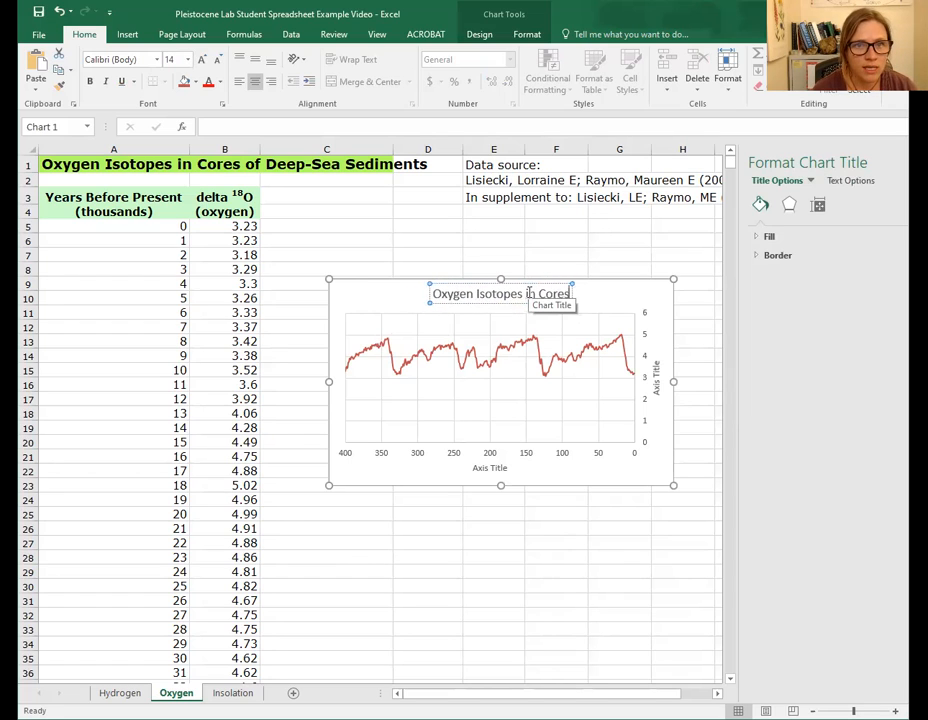
{"action": "type", "text": " of Deep De"}
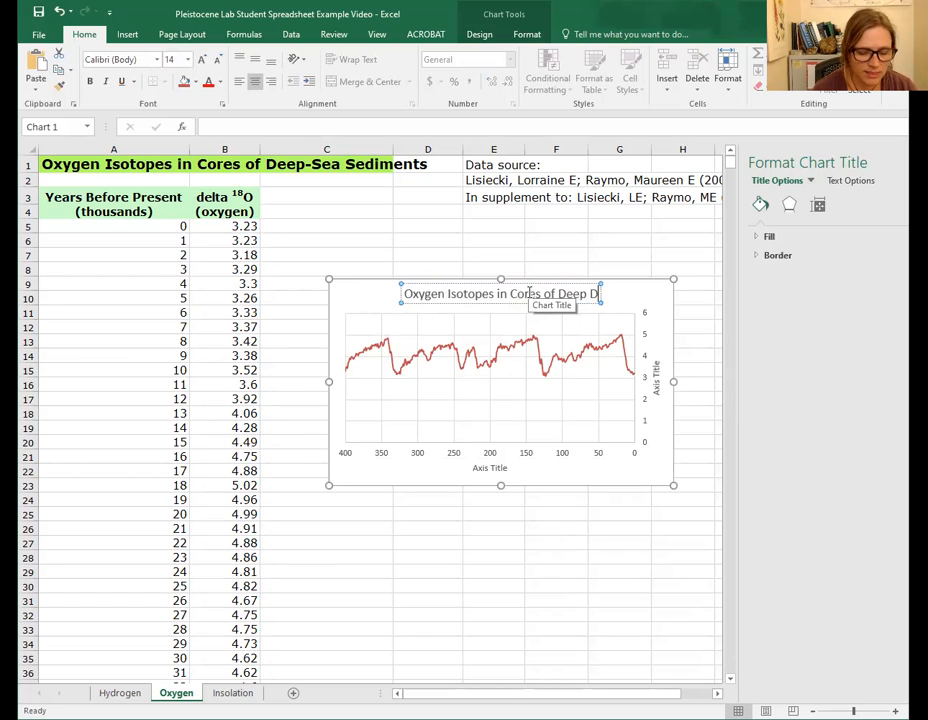
{"action": "key", "text": "BackSpace"}
{"action": "key", "text": "BackSpace"}
{"action": "type", "text": "Sea D"}
{"action": "key", "text": "BackSpace"}
{"action": "type", "text": "sE"}
{"action": "key", "text": "BackSpace"}
{"action": "key", "text": "BackSpace"}
{"action": "type", "text": "E"}
{"action": "key", "text": "BackSpace"}
{"action": "type", "text": "Sediments"}
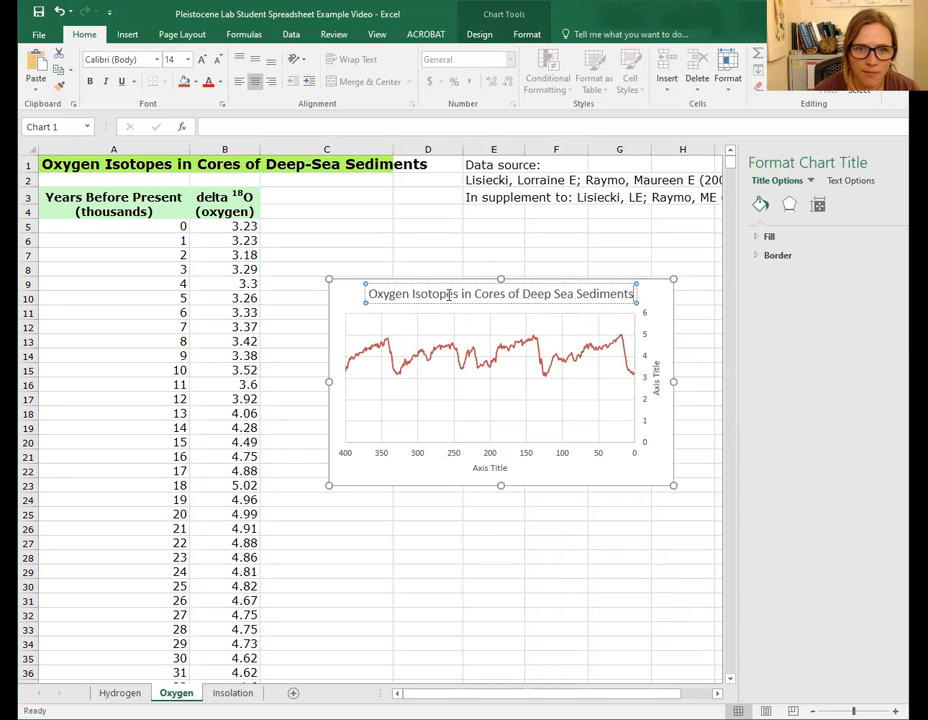
- Reword the chart title into two lines: "Oxygen Isotopes Over Time" and "From Cores of Deep Sea Sediments"
{"action": "left_click", "coordinate": [458, 294]}
{"action": "type", "text": "o"}
{"action": "key", "text": "BackSpace"}
{"action": "key", "text": "BackSpace"}
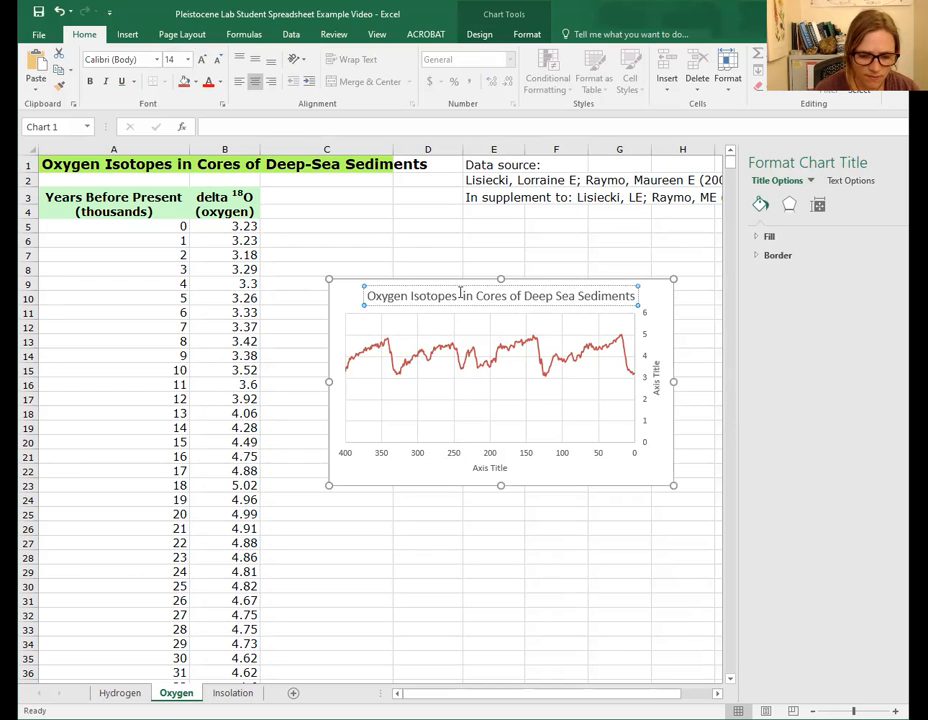
{"action": "type", "text": "Over Time"}
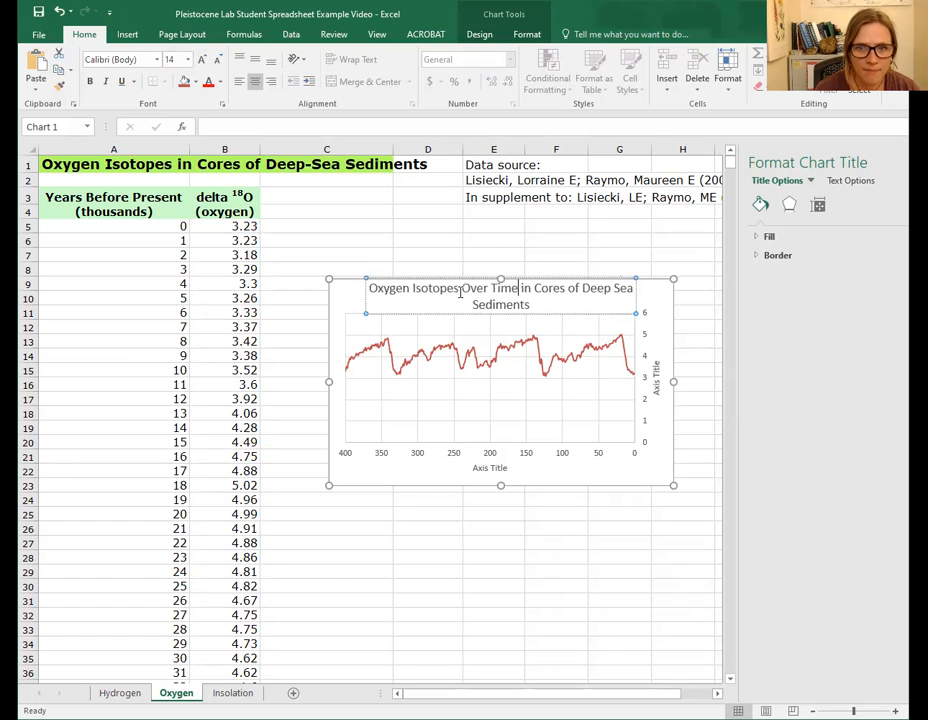
{"action": "key", "text": "Return"}
{"action": "double_click", "coordinate": [424, 304]}
{"action": "type", "text": "From"}
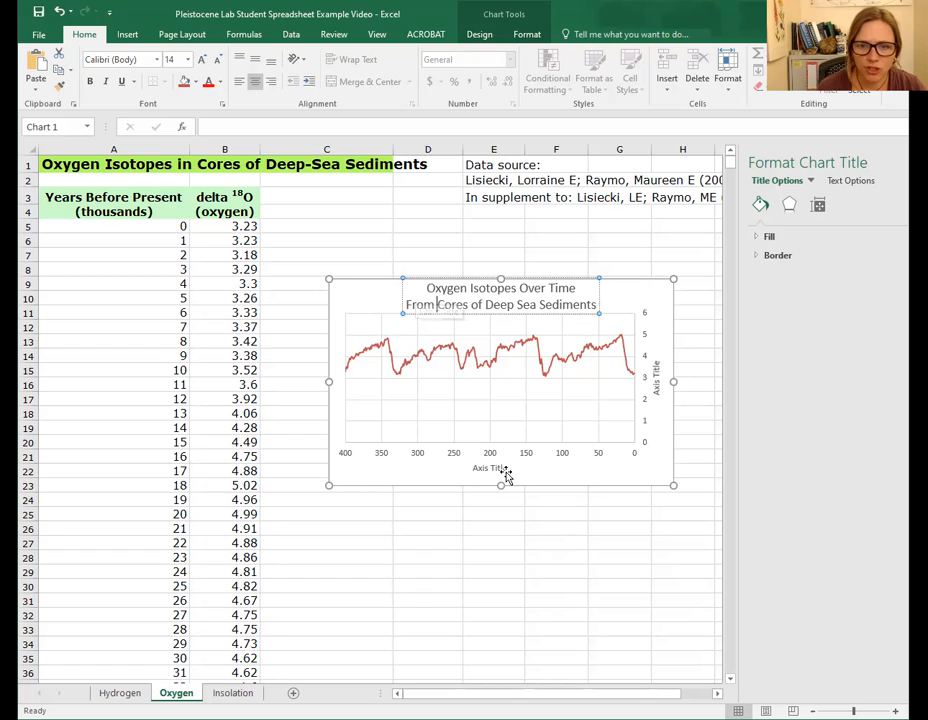
- Rename the horizontal axis title to "Thousands of Years Before Present"
{"action": "left_click", "coordinate": [475, 467]}
{"action": "left_click_drag", "start_coordinate": [474, 467], "coordinate": [511, 466]}
{"action": "key", "text": "BackSpace"}
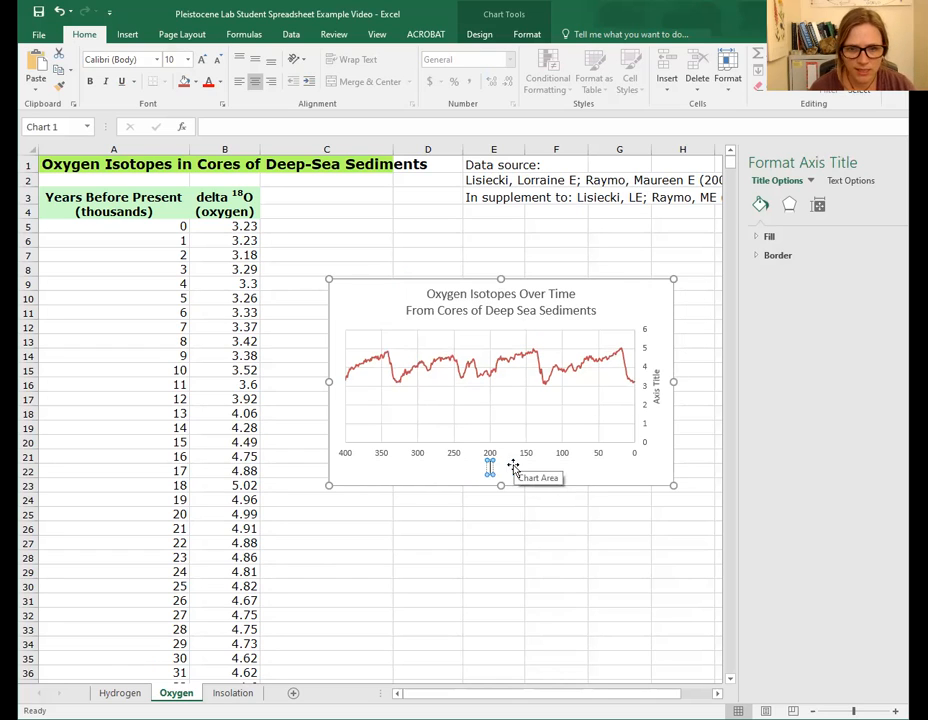
{"action": "type", "text": "Th"}
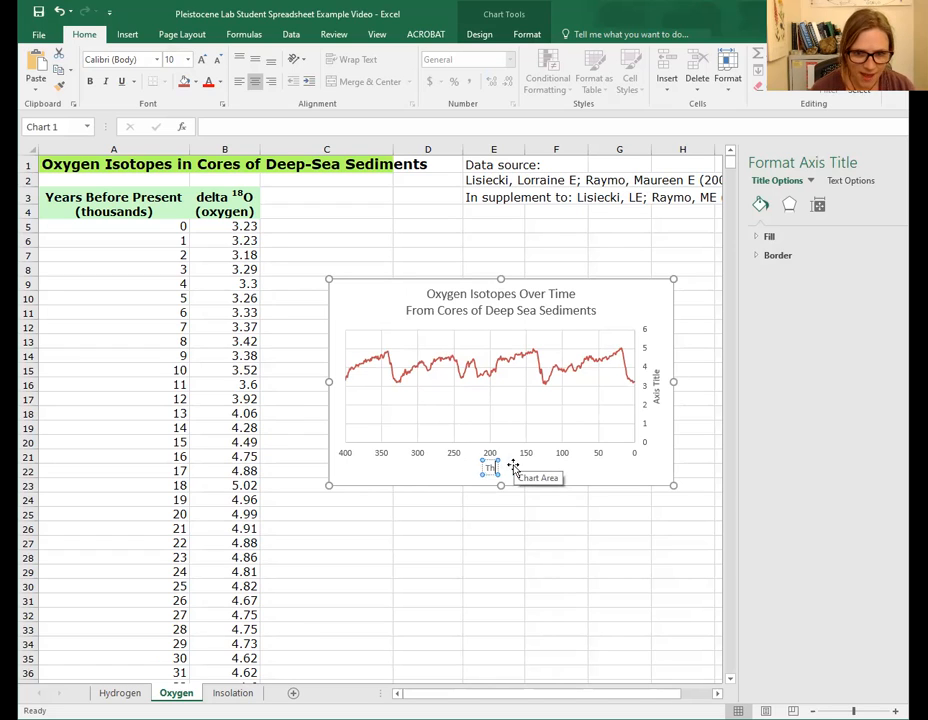
{"action": "type", "text": "ousands"}
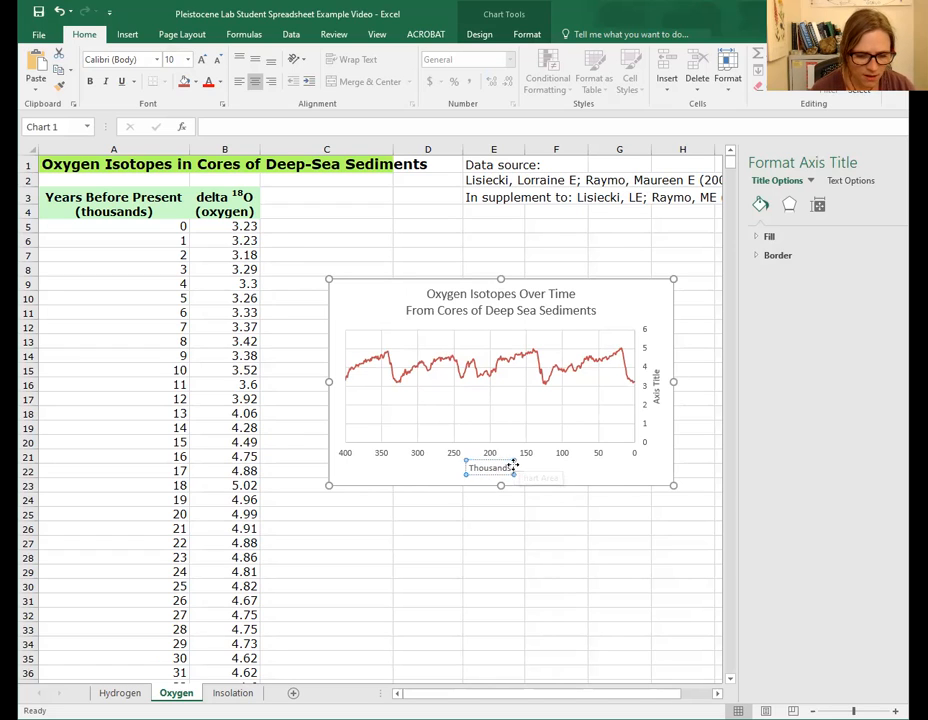
{"action": "type", "text": " of Years"}
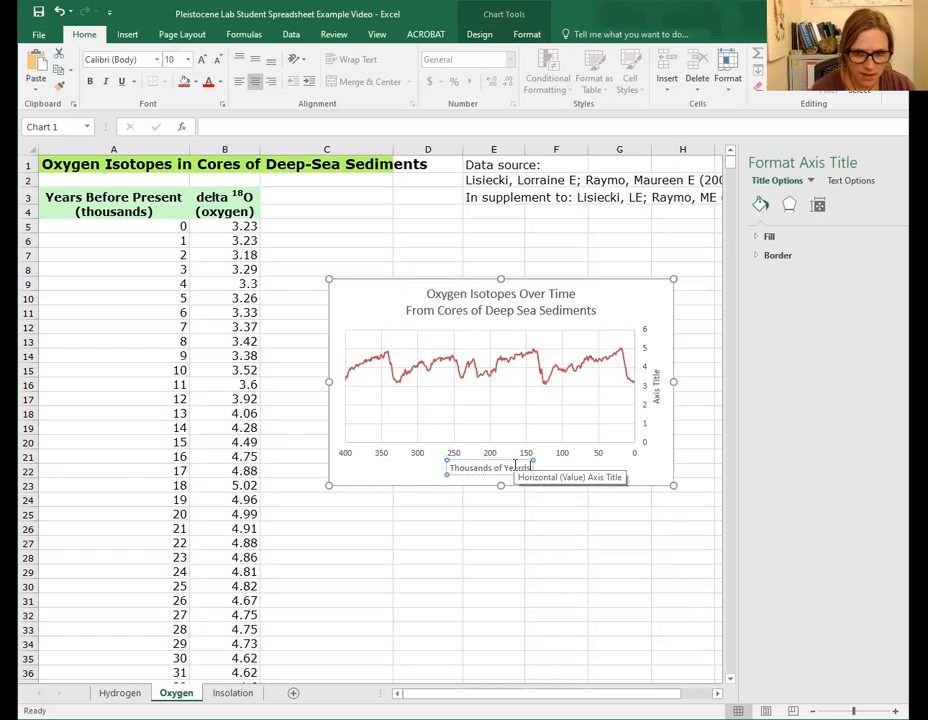
{"action": "type", "text": " Be"}
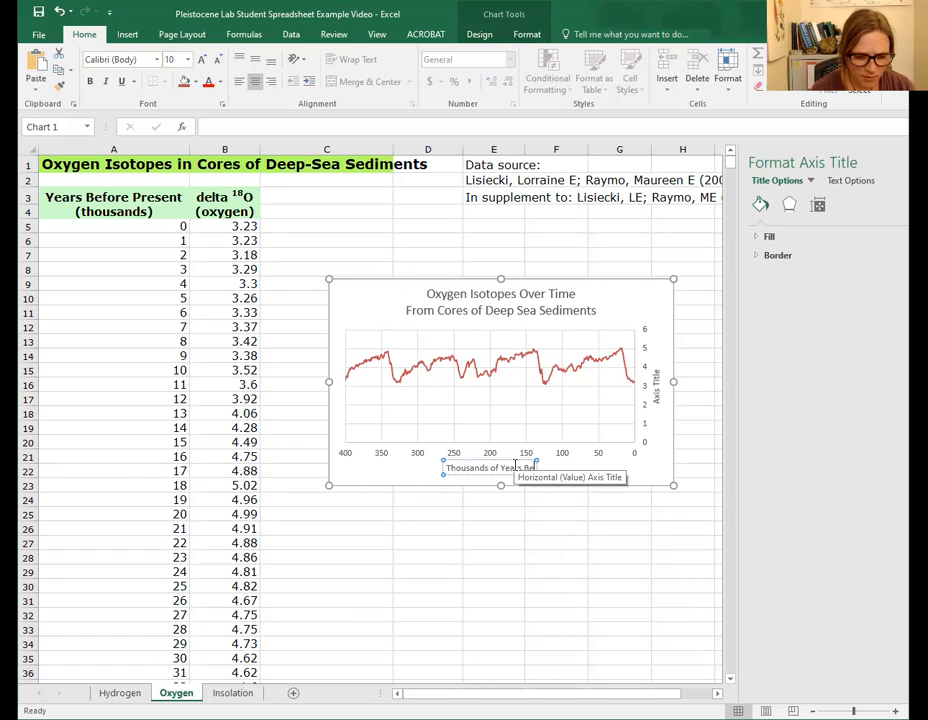
{"action": "type", "text": "fore Present"}
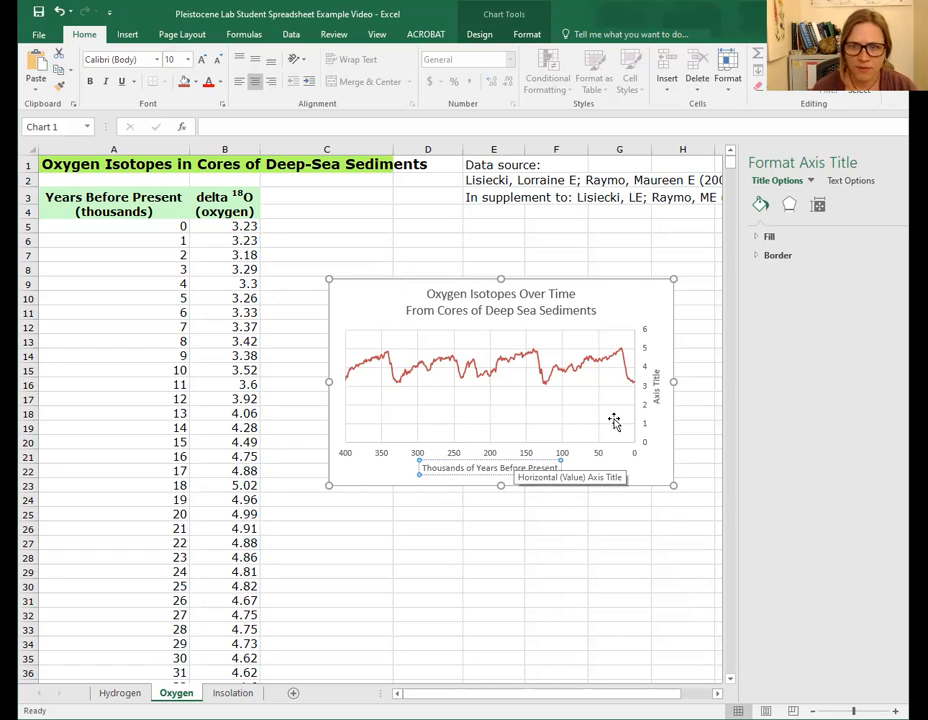
- Rename the vertical axis title to "Oxygen Isotope Ratio" and deselect the chart
{"action": "left_click", "coordinate": [658, 390]}
{"action": "left_click_drag", "start_coordinate": [658, 375], "coordinate": [658, 396]}
{"action": "type", "text": "Oxygen Is"}
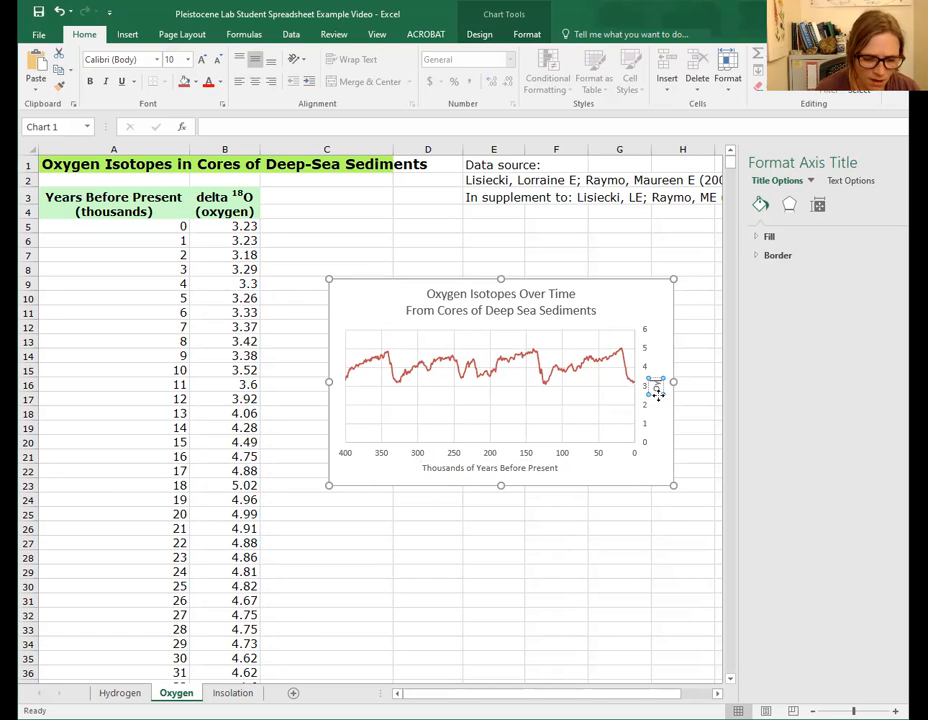
{"action": "type", "text": "otope R"}
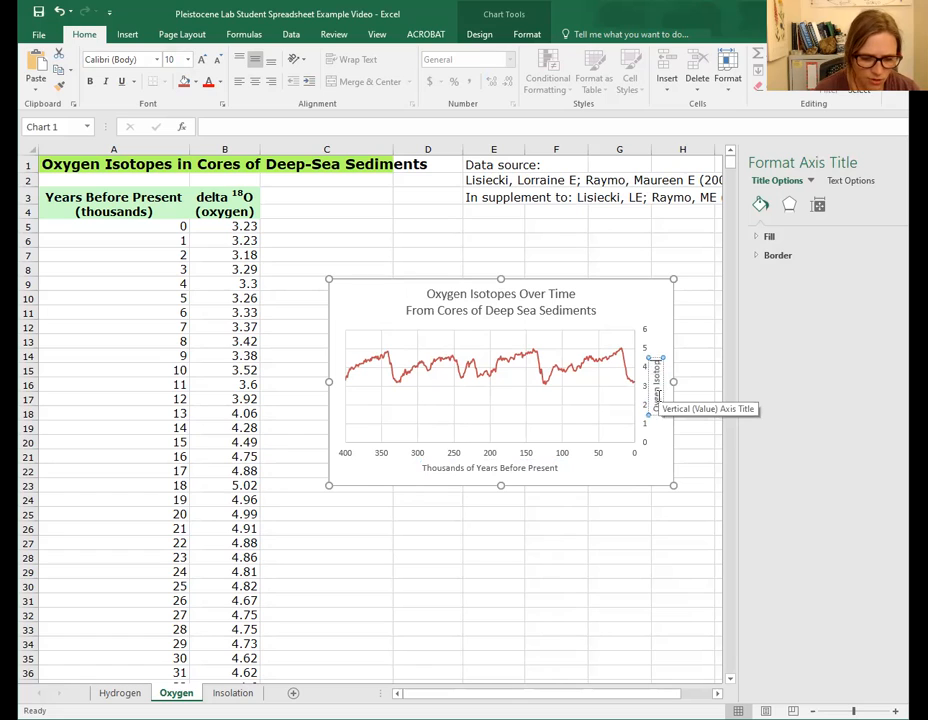
{"action": "type", "text": "atio"}
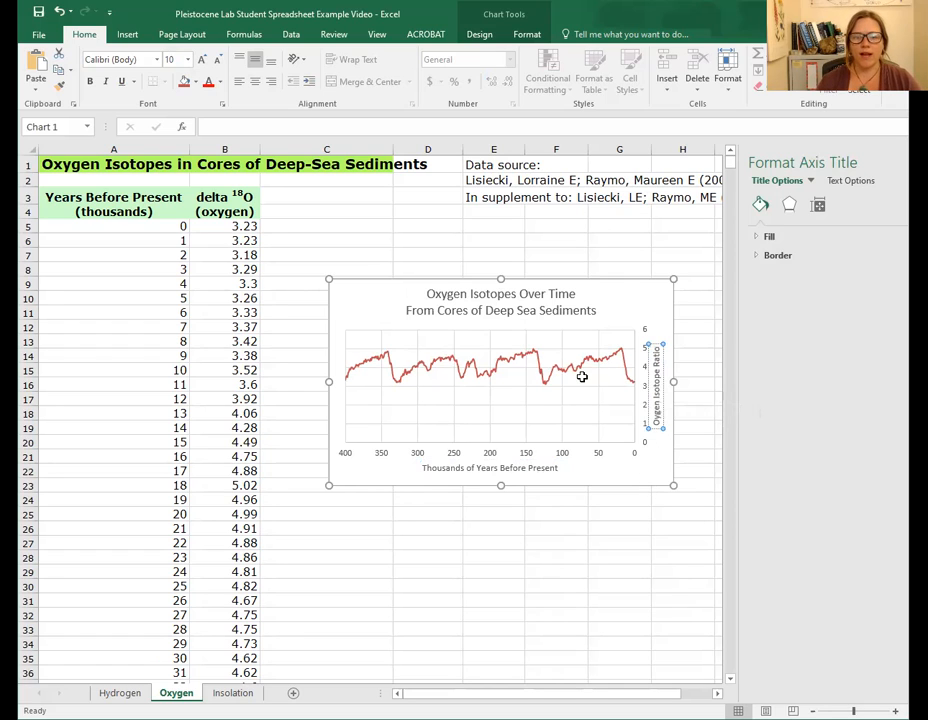
{"action": "left_click", "coordinate": [618, 556]}
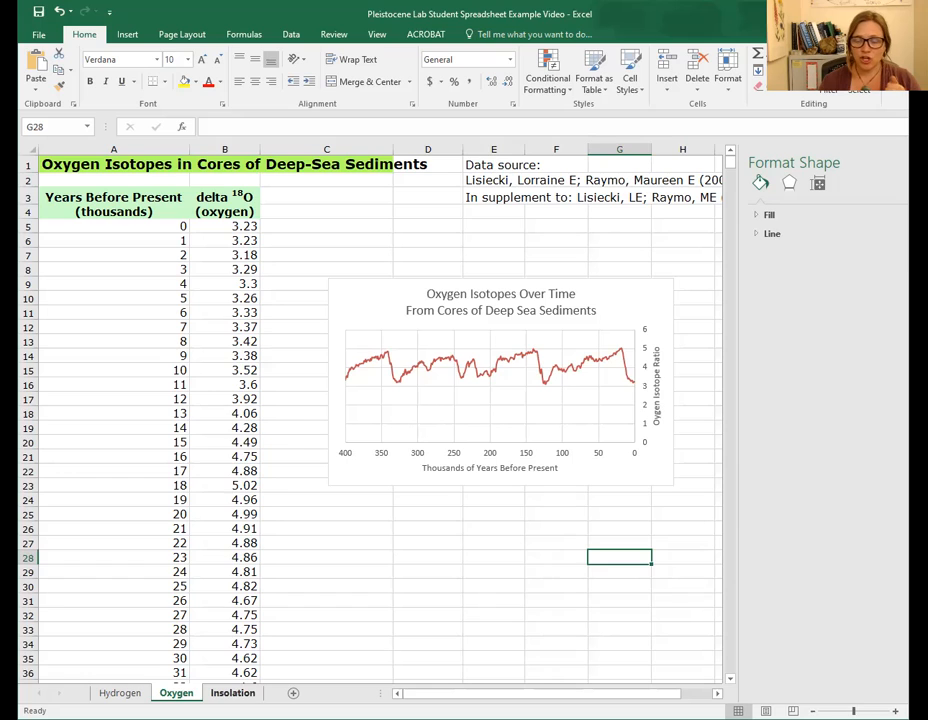
- Copy the delta D chart from the Hydrogen sheet and paste it onto the Insolation sheet
{"action": "left_click", "coordinate": [232, 692]}
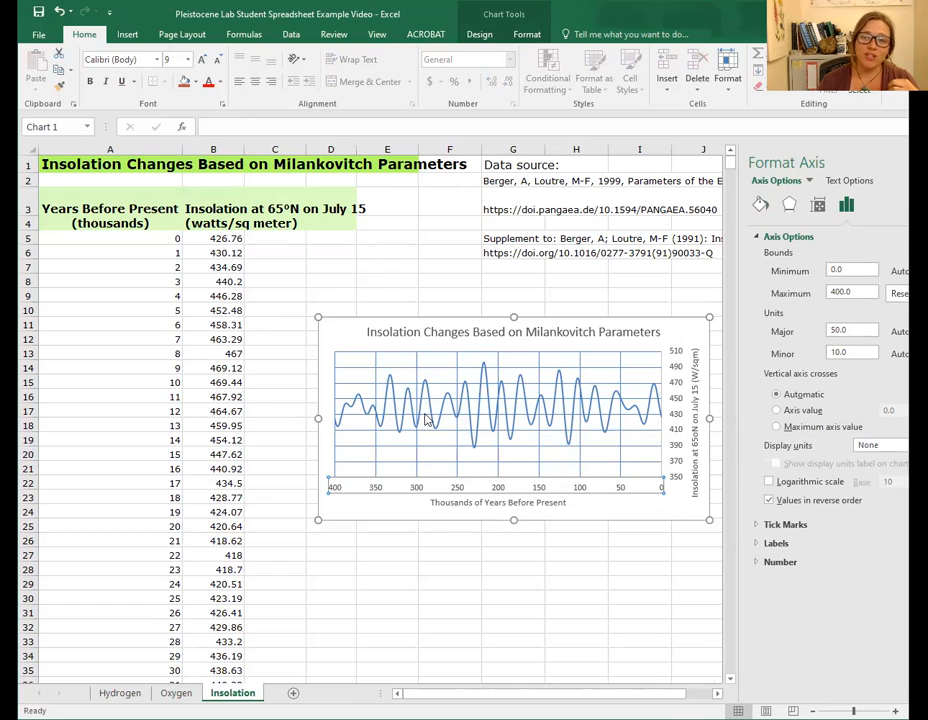
{"action": "mouse_move", "coordinate": [556, 421]}
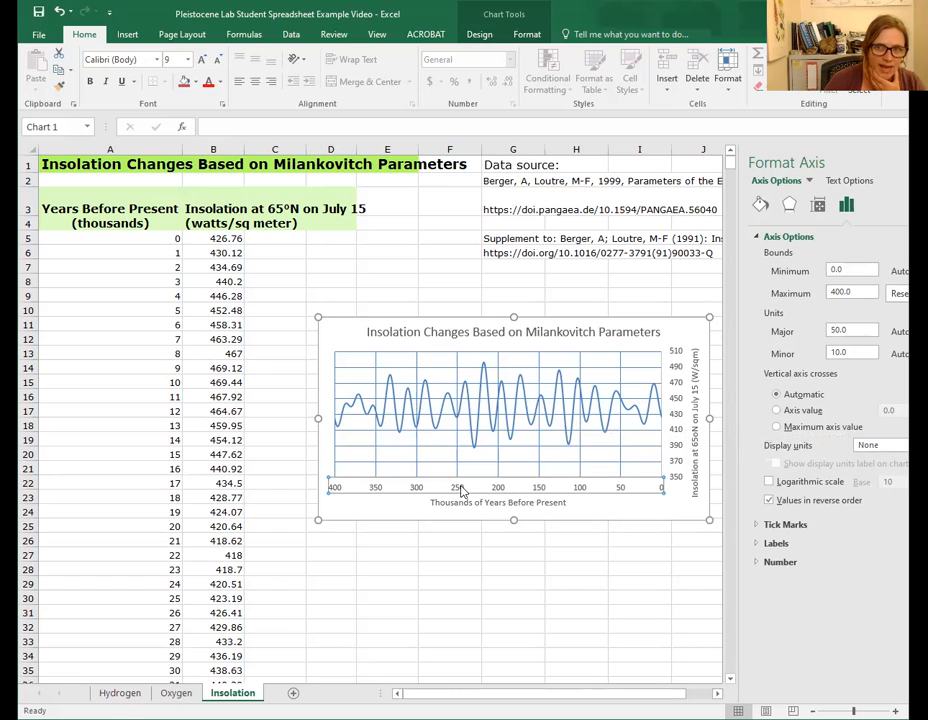
{"action": "left_click", "coordinate": [128, 693]}
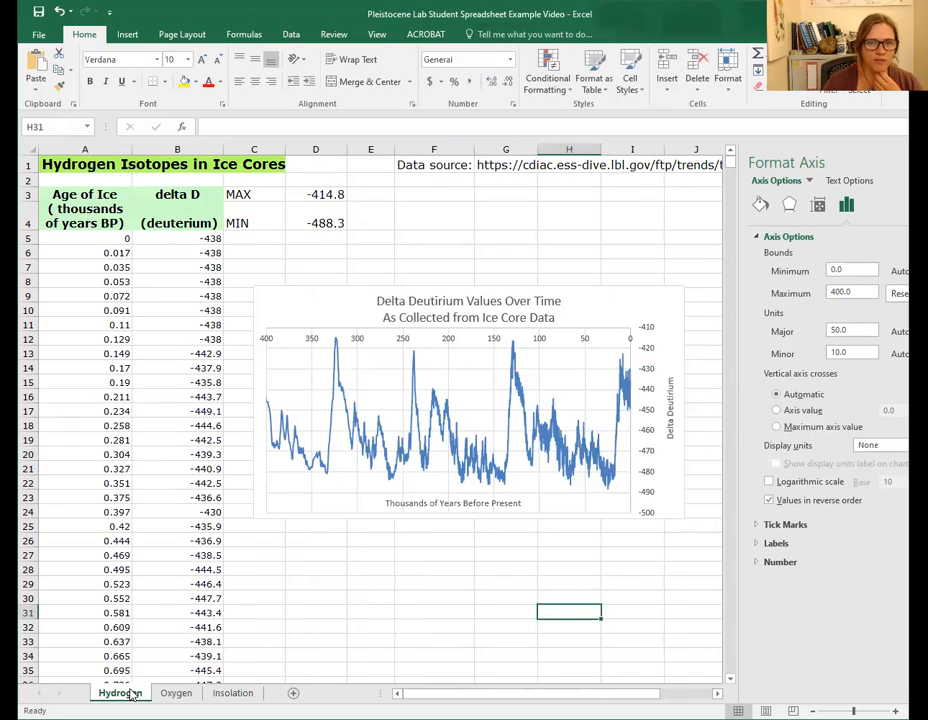
{"action": "left_click", "coordinate": [441, 414]}
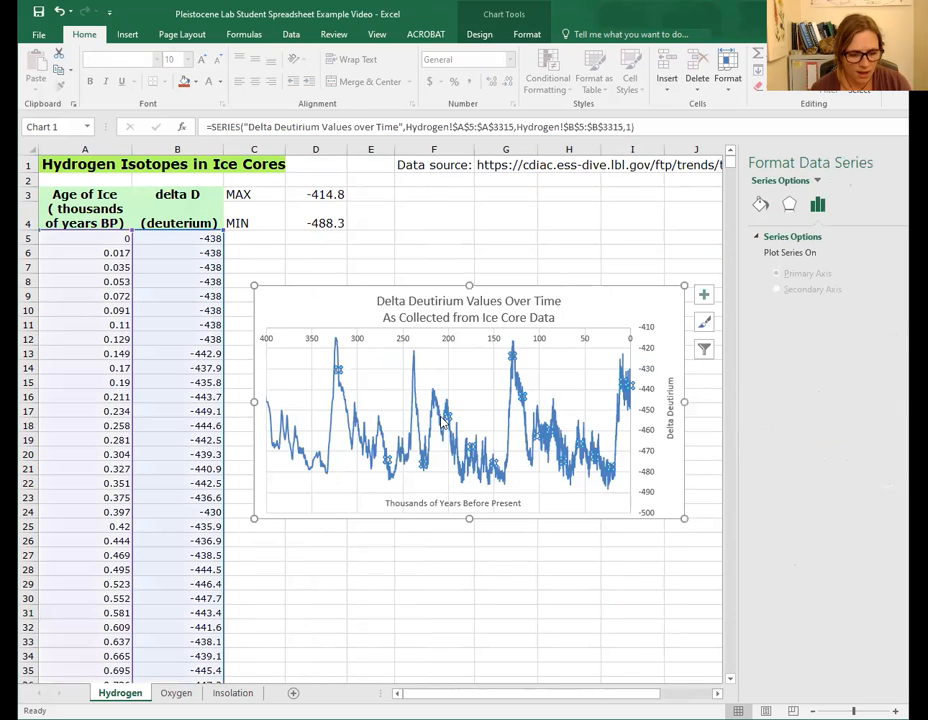
{"action": "right_click", "coordinate": [313, 297]}
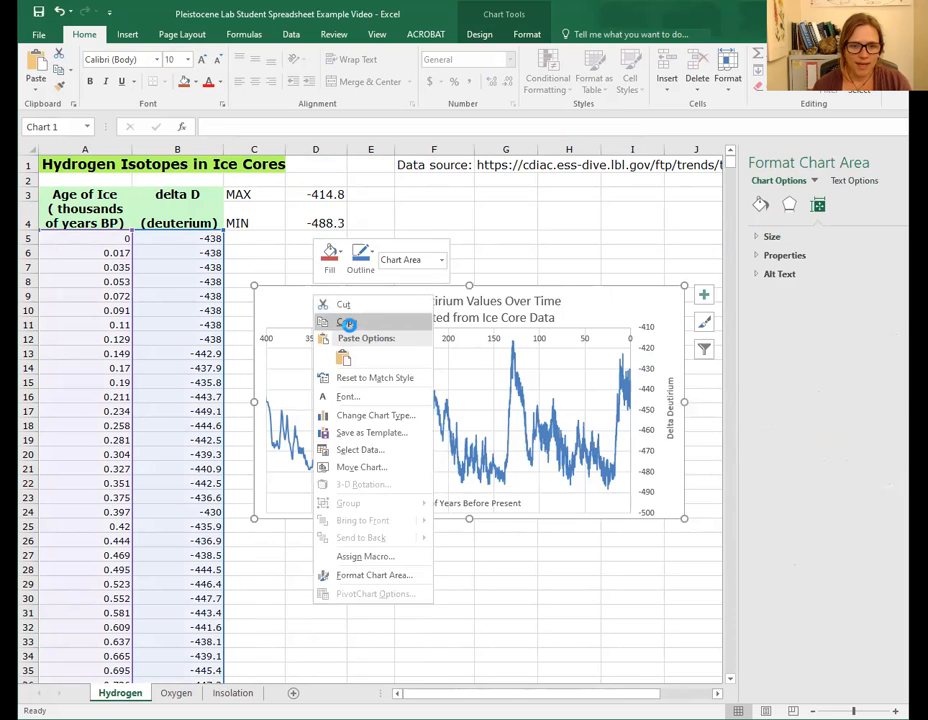
{"action": "left_click", "coordinate": [346, 322]}
{"action": "left_click", "coordinate": [233, 693]}
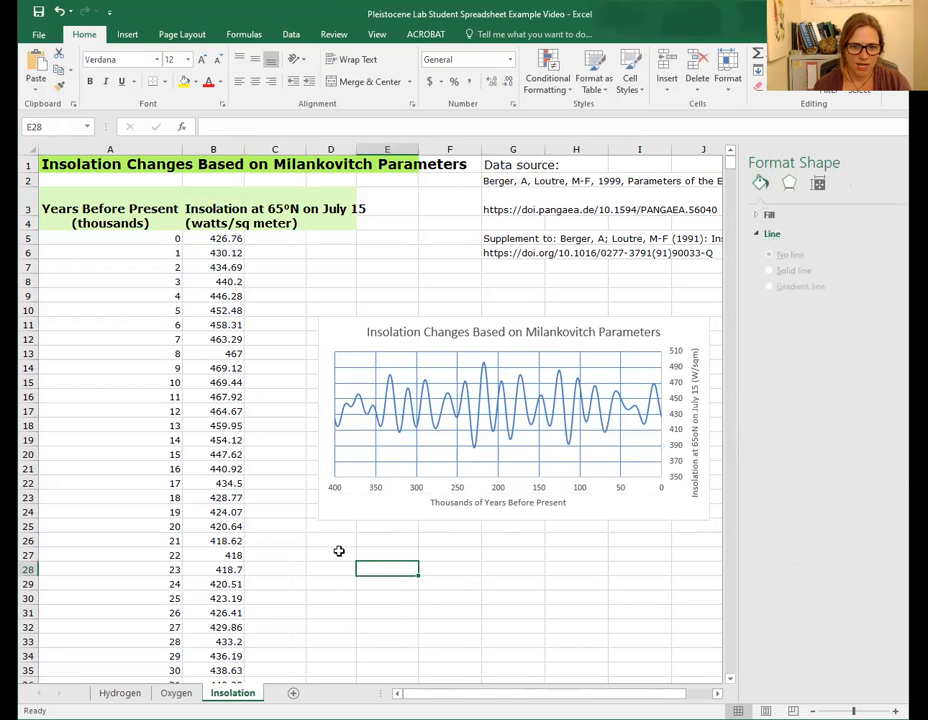
{"action": "key", "text": "ctrl+v"}
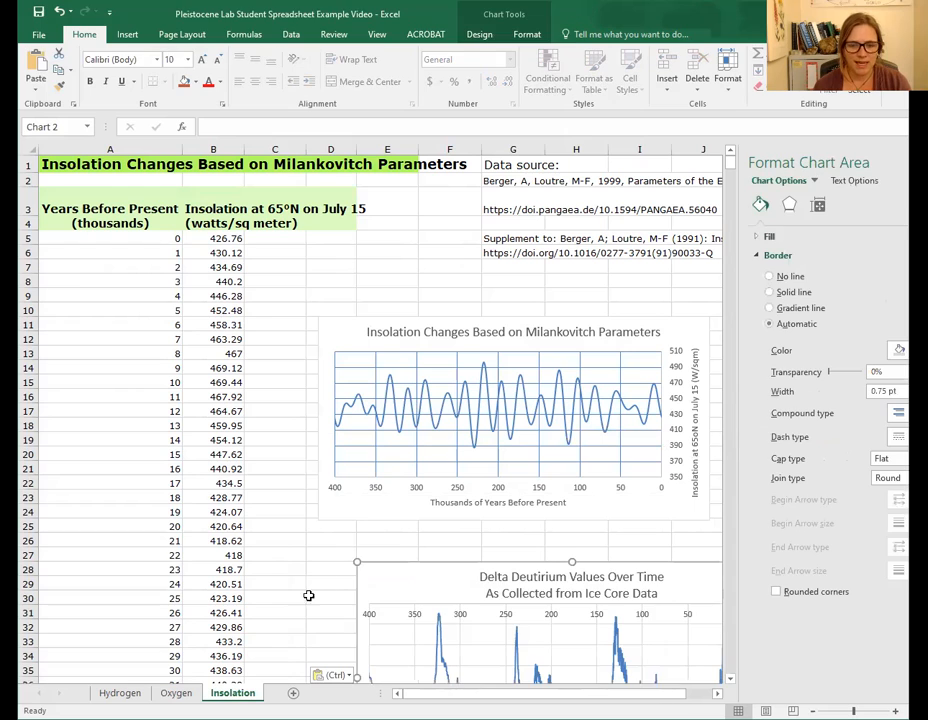
- Copy the oxygen isotope chart onto the Insolation sheet and position it directly below the insolation chart
{"action": "left_click", "coordinate": [178, 693]}
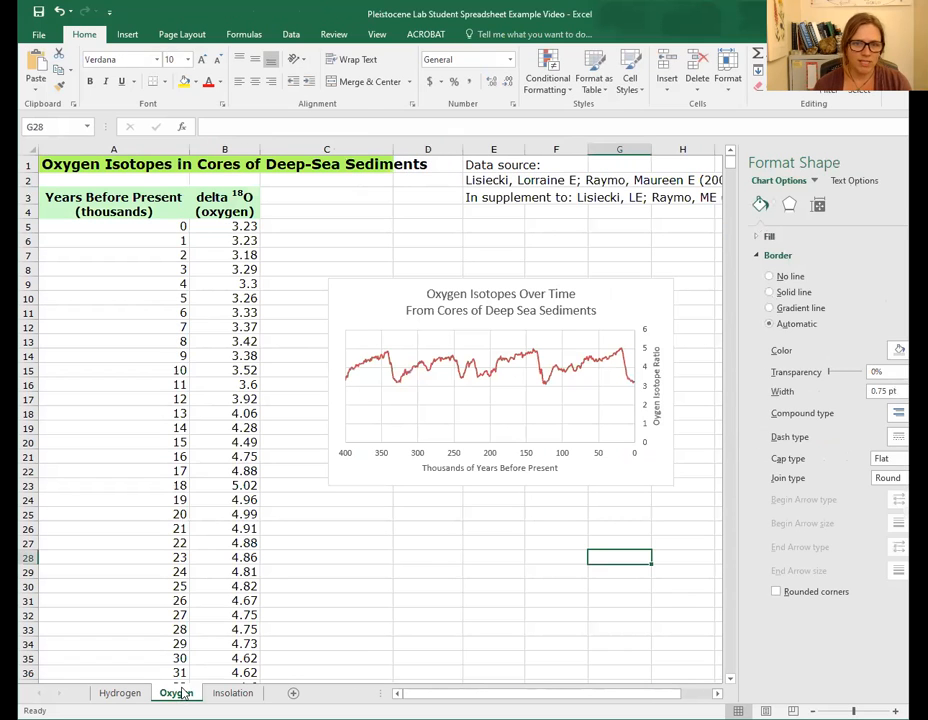
{"action": "left_click", "coordinate": [360, 305]}
{"action": "right_click", "coordinate": [358, 302]}
{"action": "left_click", "coordinate": [398, 333]}
{"action": "left_click", "coordinate": [232, 693]}
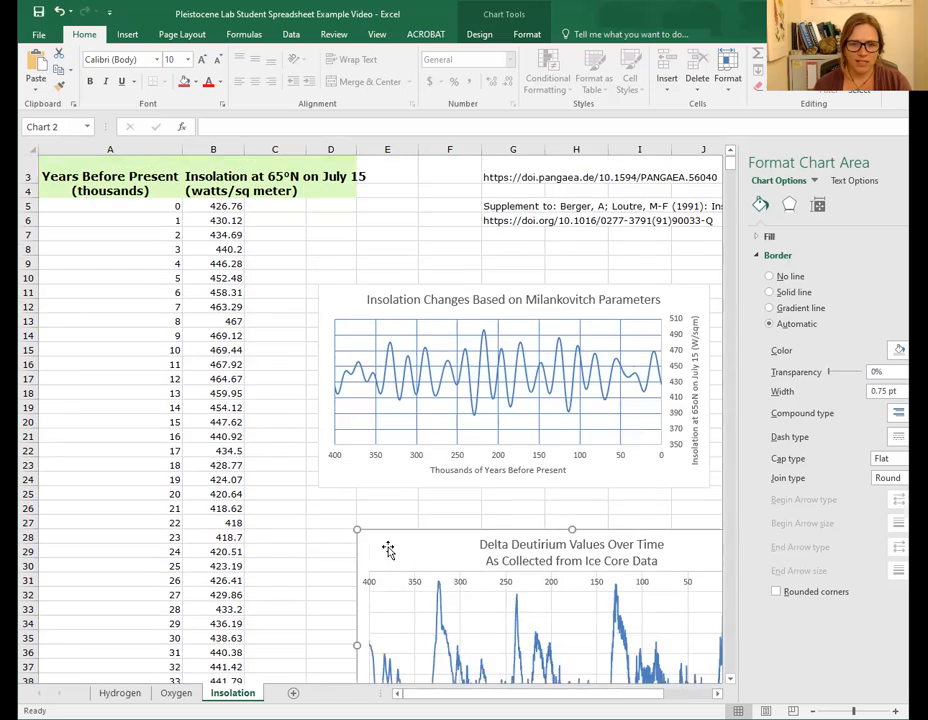
{"action": "scroll", "coordinate": [388, 548], "scroll_direction": "down", "scroll_amount": 2}
{"action": "left_click", "coordinate": [367, 426]}
{"action": "right_click", "coordinate": [367, 426]}
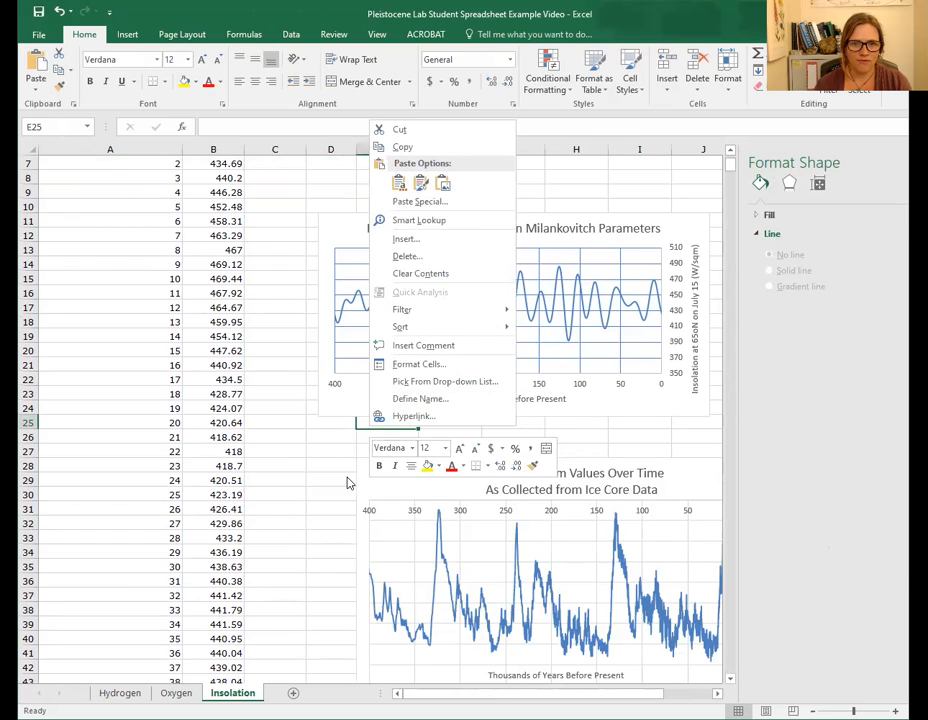
{"action": "left_click", "coordinate": [337, 431]}
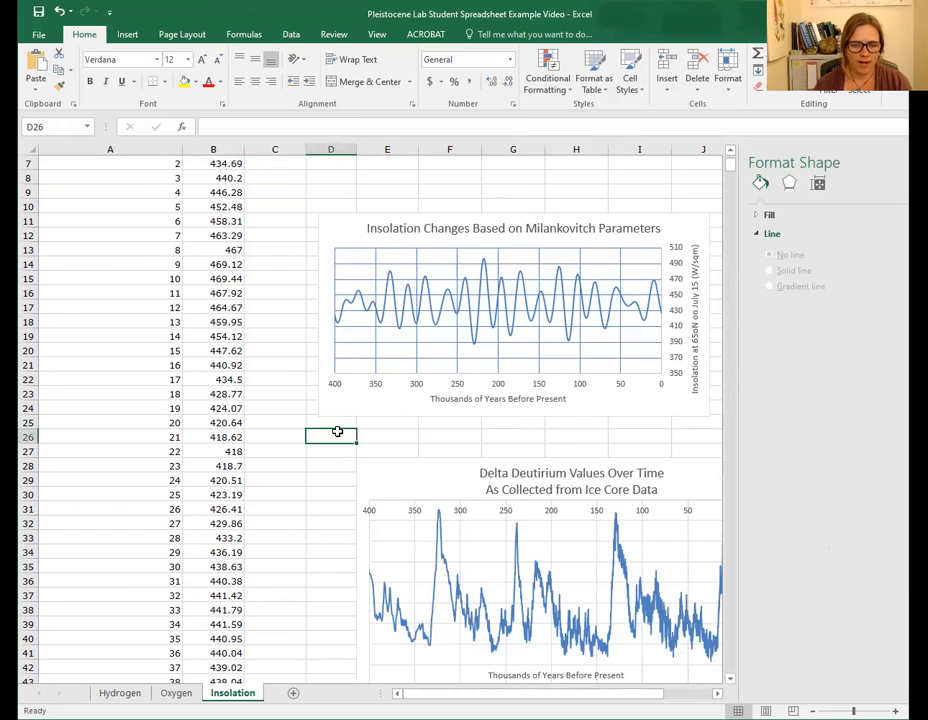
{"action": "key", "text": "ctrl+v"}
{"action": "left_click", "coordinate": [497, 519]}
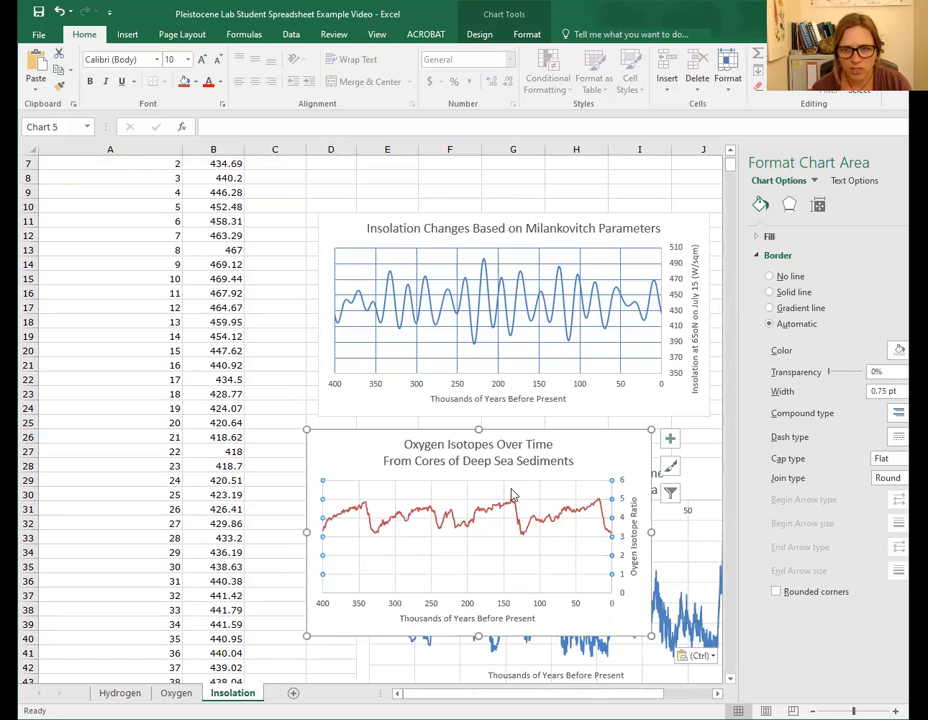
{"action": "left_click_drag", "start_coordinate": [607, 443], "coordinate": [650, 410]}
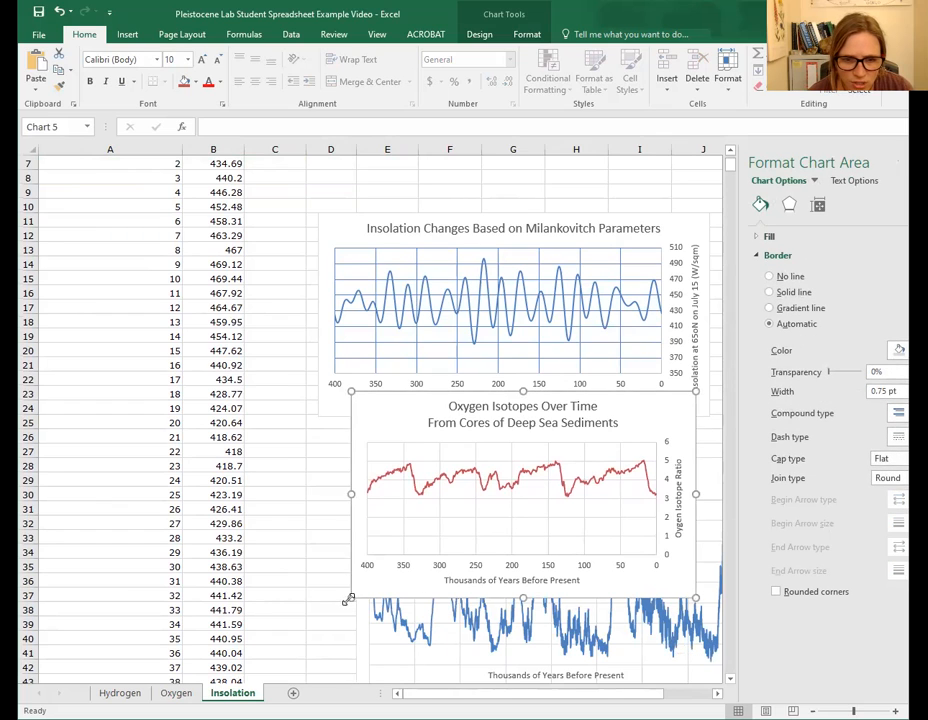
- Resize the oxygen isotope chart so its left edge lines up with the insolation chart's left edge
{"action": "left_click_drag", "start_coordinate": [345, 597], "coordinate": [320, 596]}
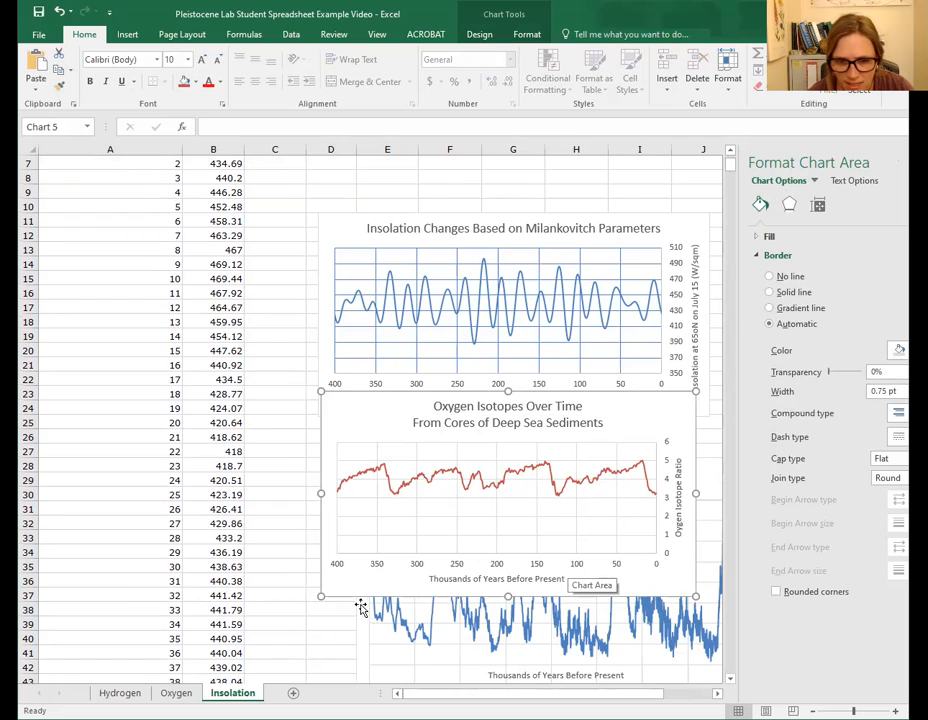
{"action": "left_click_drag", "start_coordinate": [321, 596], "coordinate": [328, 593]}
- Move the delta D chart to sit directly below the oxygen isotope chart
{"action": "left_click", "coordinate": [447, 648]}
{"action": "scroll", "coordinate": [449, 645], "scroll_direction": "down", "scroll_amount": 3}
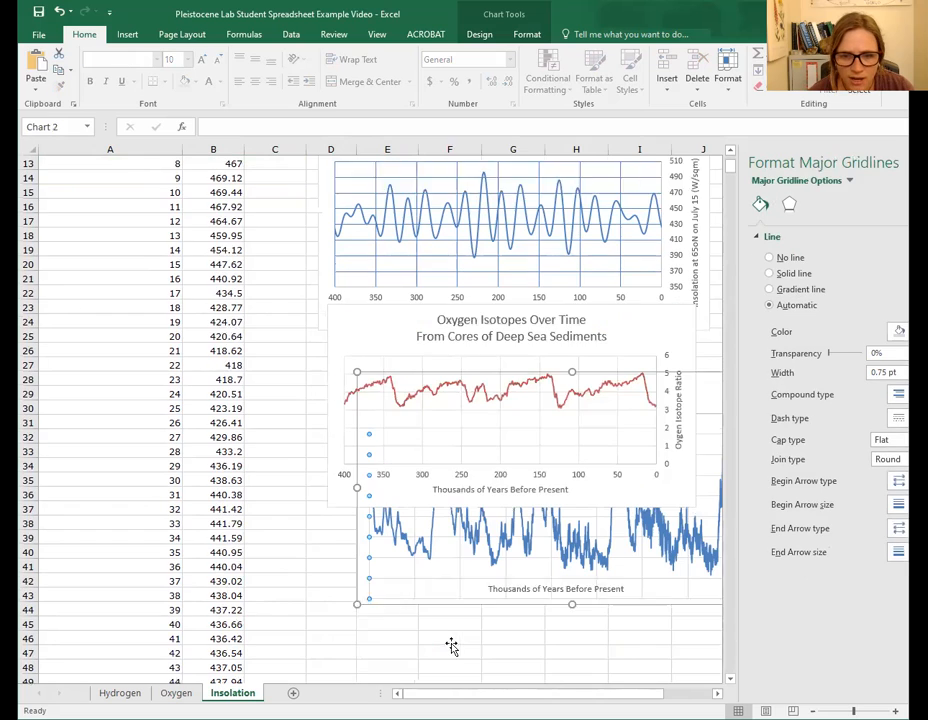
{"action": "left_click", "coordinate": [520, 520]}
{"action": "left_click", "coordinate": [487, 544]}
{"action": "left_click", "coordinate": [454, 553]}
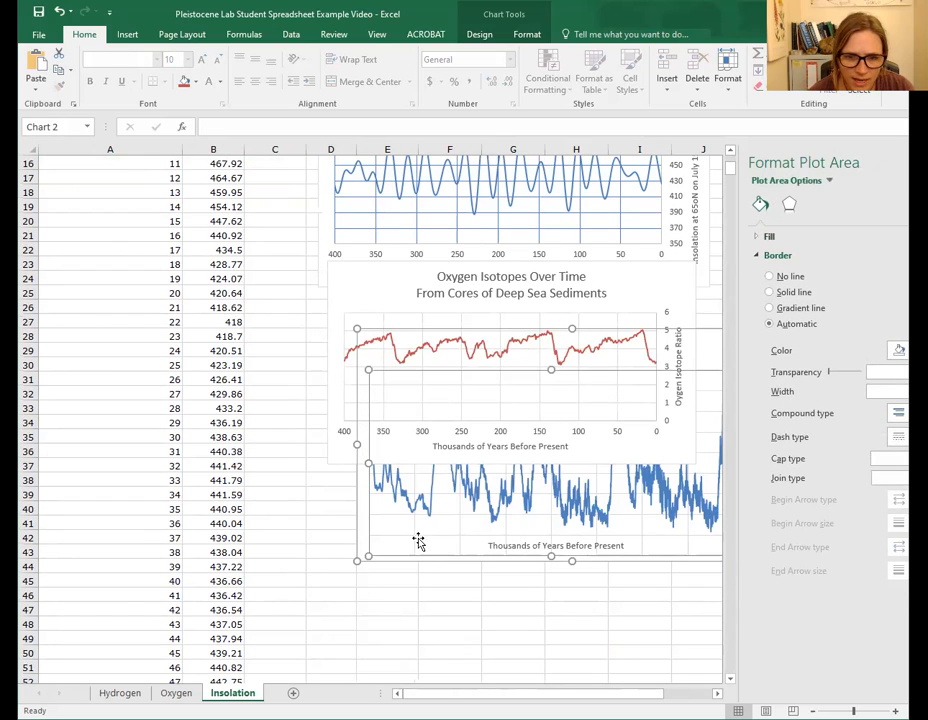
{"action": "left_click", "coordinate": [363, 542]}
{"action": "left_click_drag", "start_coordinate": [365, 538], "coordinate": [280, 645]}
- Stretch the oxygen isotope chart leftward to line up with the delta D chart's left edge
{"action": "left_click", "coordinate": [390, 345]}
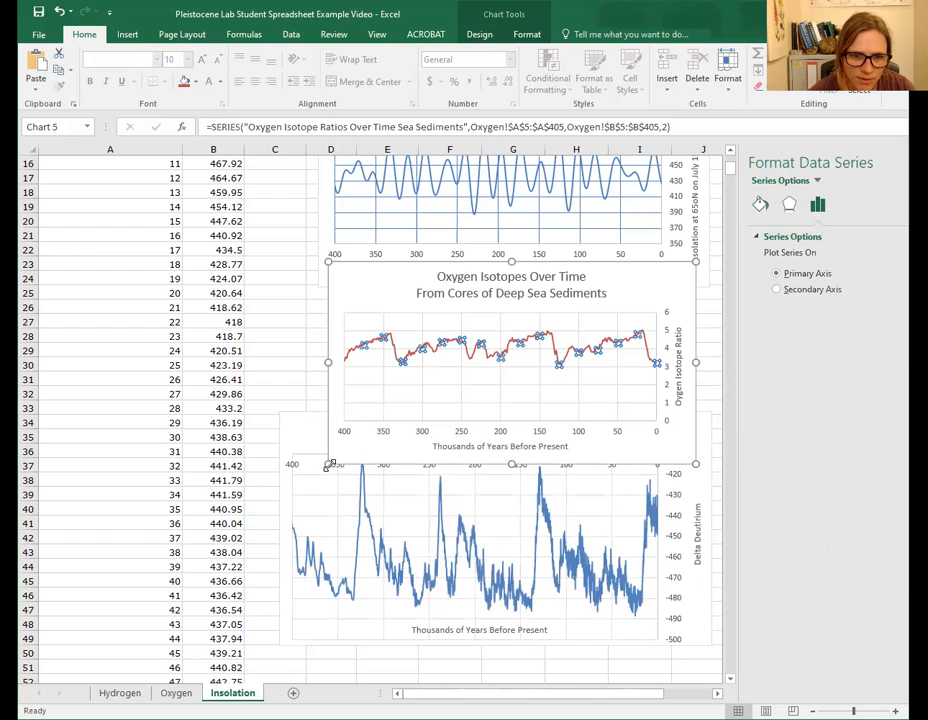
{"action": "left_click_drag", "start_coordinate": [291, 463], "coordinate": [289, 463]}
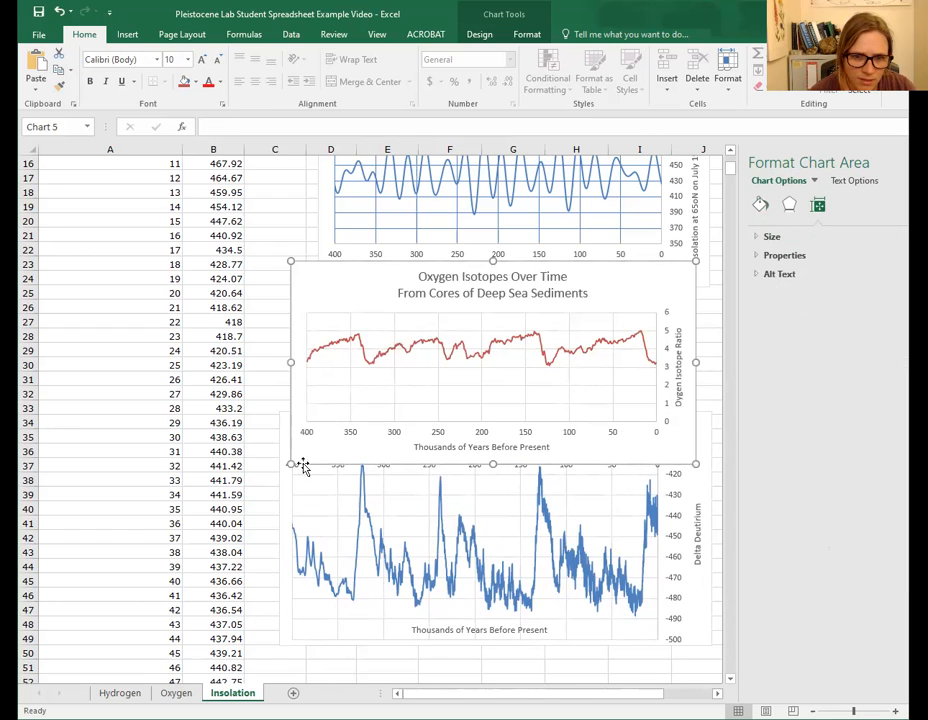
{"action": "left_click", "coordinate": [356, 390]}
{"action": "left_click_drag", "start_coordinate": [356, 386], "coordinate": [356, 385]}
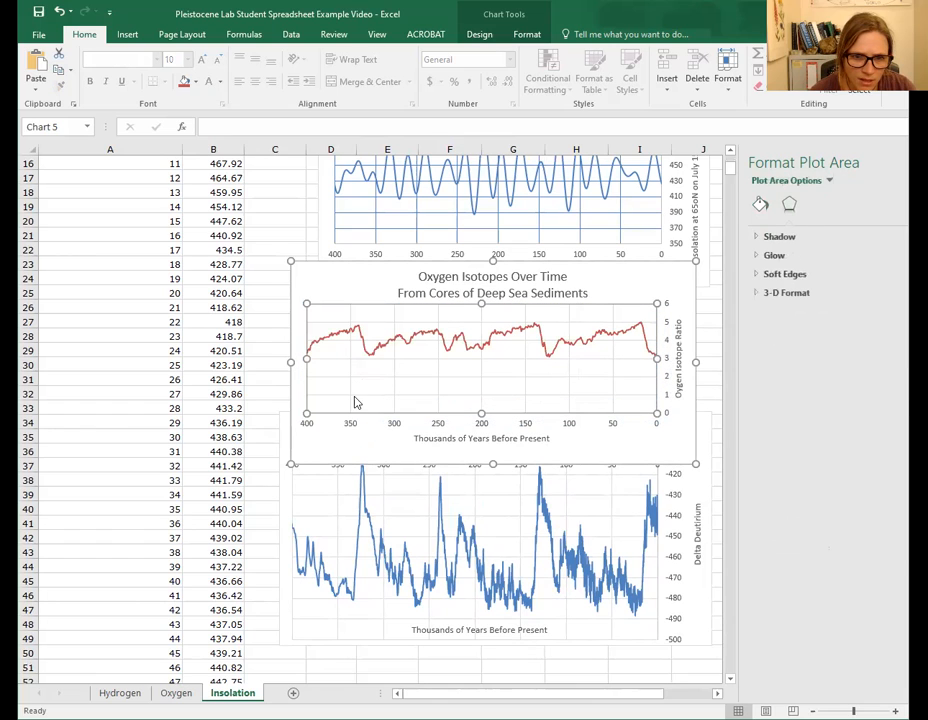
- Reposition the delta D chart slightly lower so it aligns beneath the oxygen isotope chart
{"action": "left_click", "coordinate": [341, 500]}
{"action": "left_click_drag", "start_coordinate": [342, 503], "coordinate": [333, 655]}
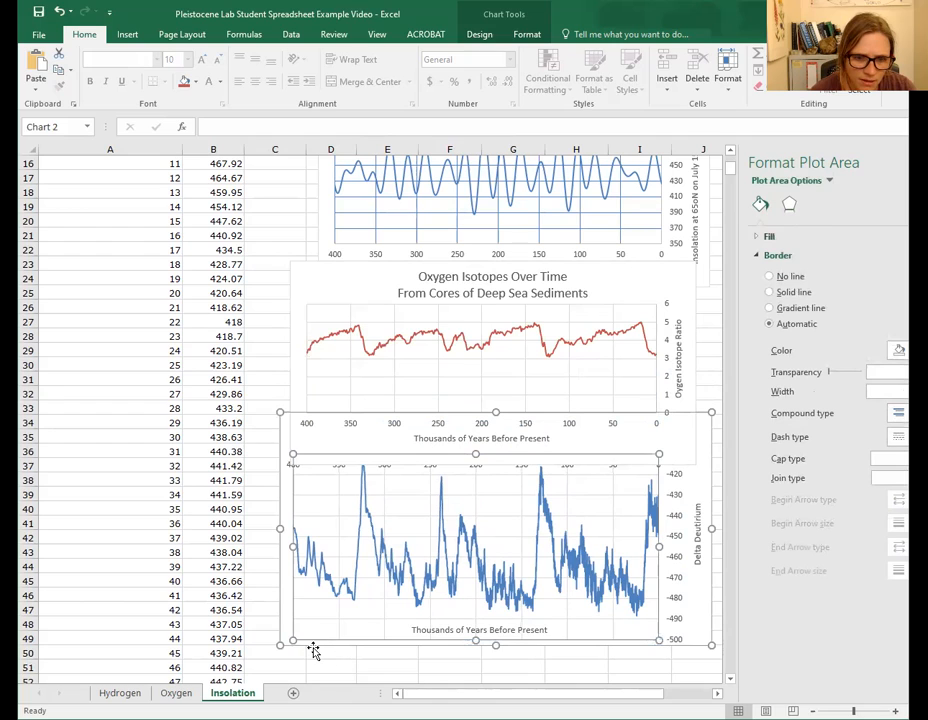
{"action": "left_click", "coordinate": [314, 651]}
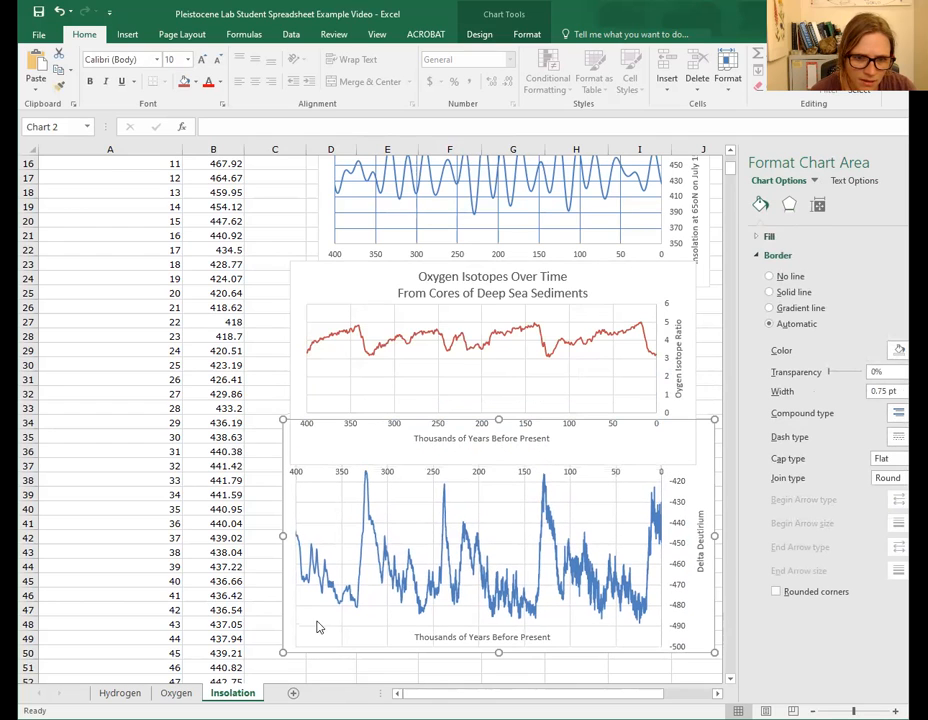
- Widen the oxygen isotope chart's plot area on both sides to fill the chart width
{"action": "left_click", "coordinate": [325, 386]}
{"action": "left_click", "coordinate": [289, 361]}
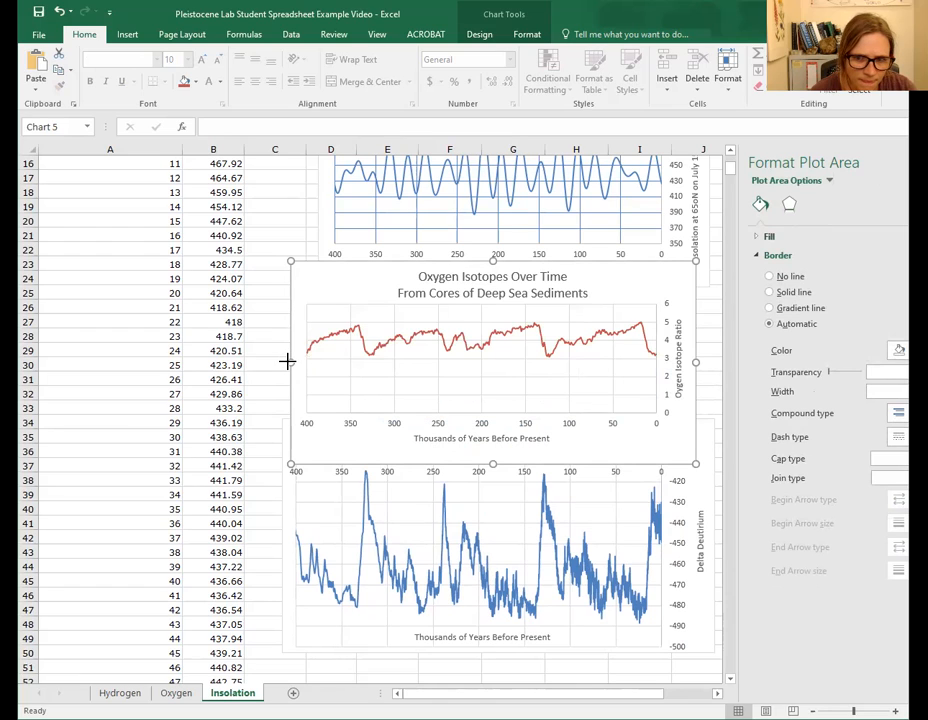
{"action": "left_click", "coordinate": [655, 378]}
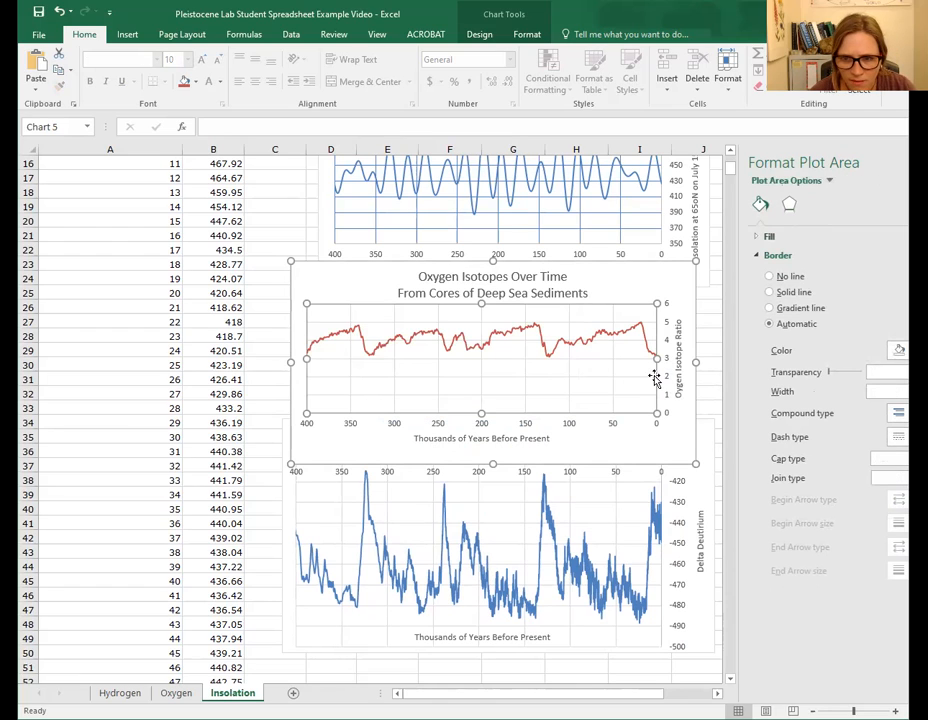
{"action": "left_click_drag", "start_coordinate": [657, 358], "coordinate": [663, 357]}
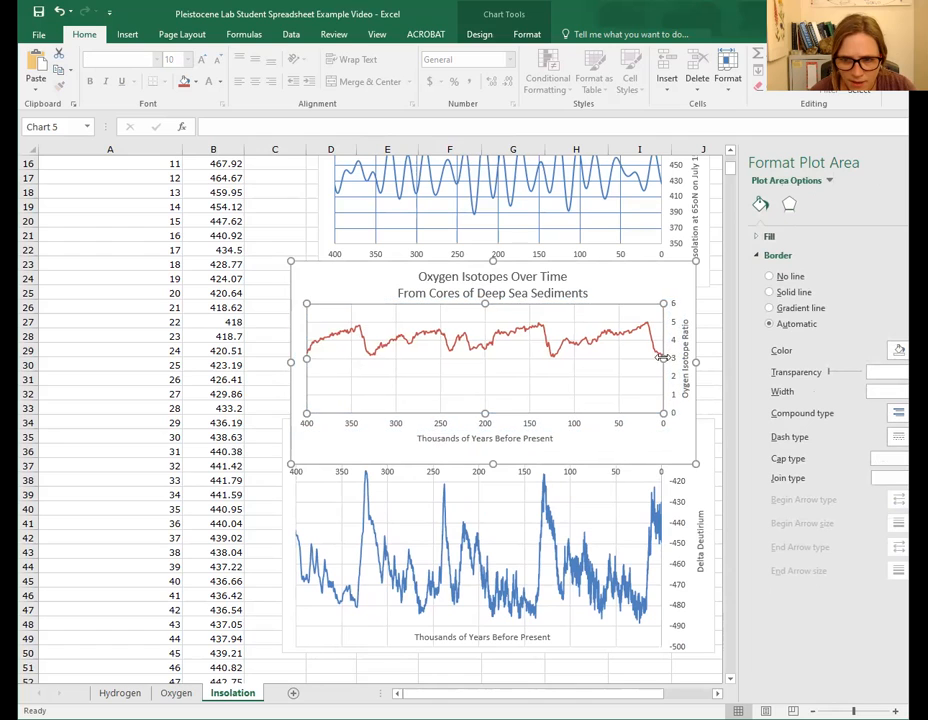
{"action": "left_click_drag", "start_coordinate": [304, 355], "coordinate": [286, 361]}
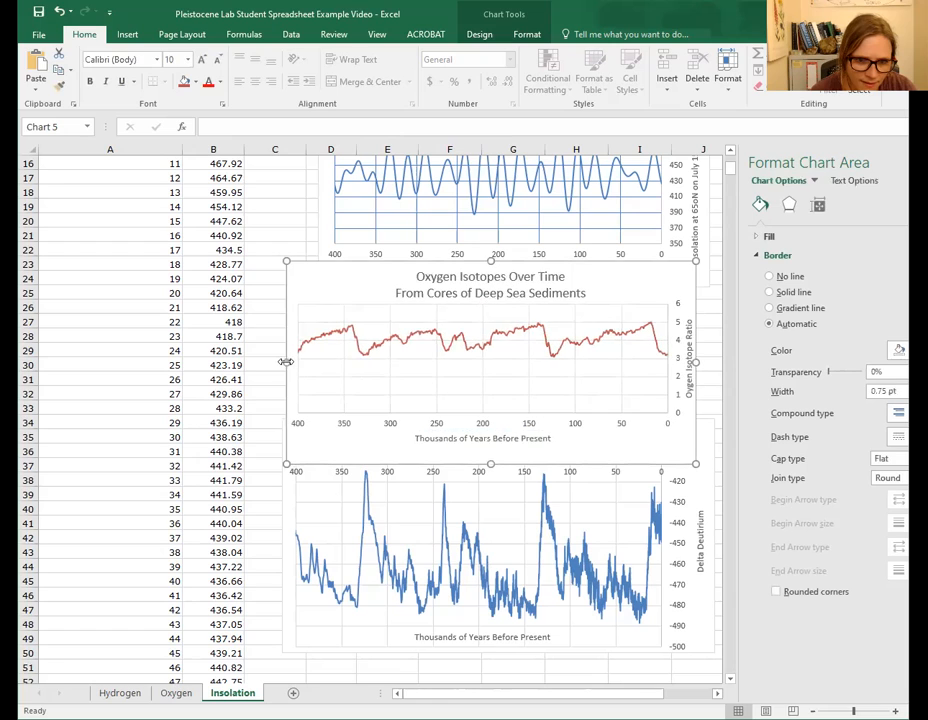
- Stretch the insolation chart leftward so its left edge matches the two charts below it
{"action": "left_click", "coordinate": [400, 203]}
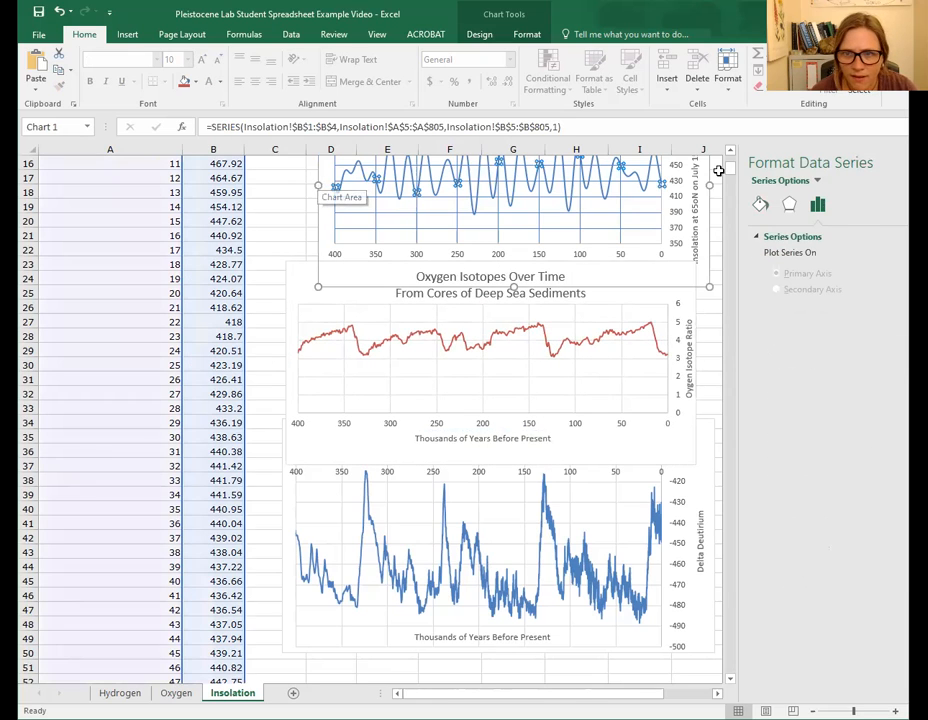
{"action": "left_click", "coordinate": [642, 228]}
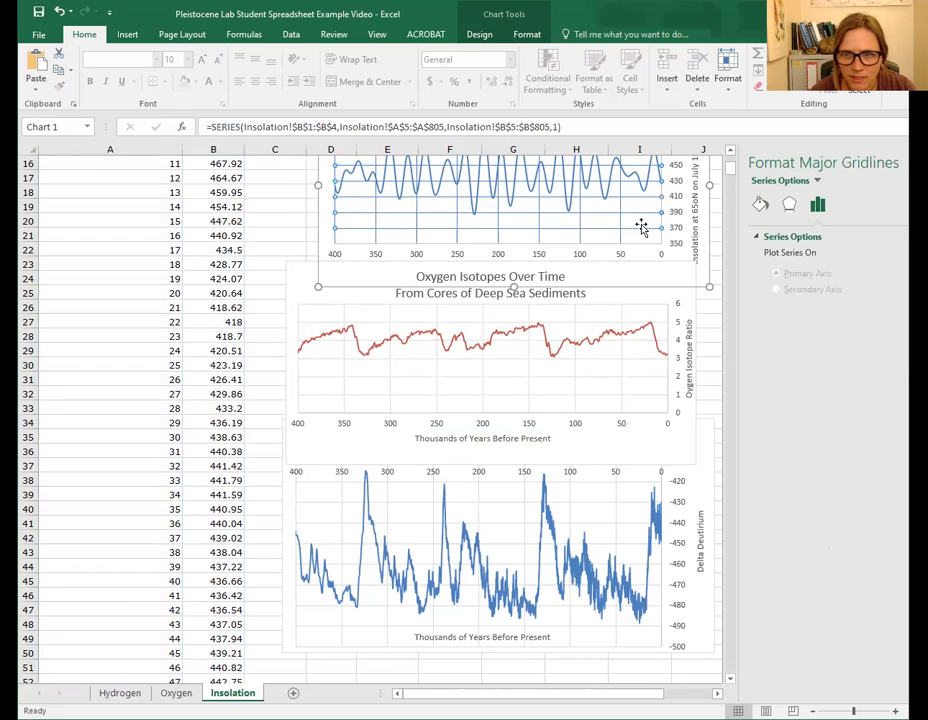
{"action": "left_click", "coordinate": [710, 184]}
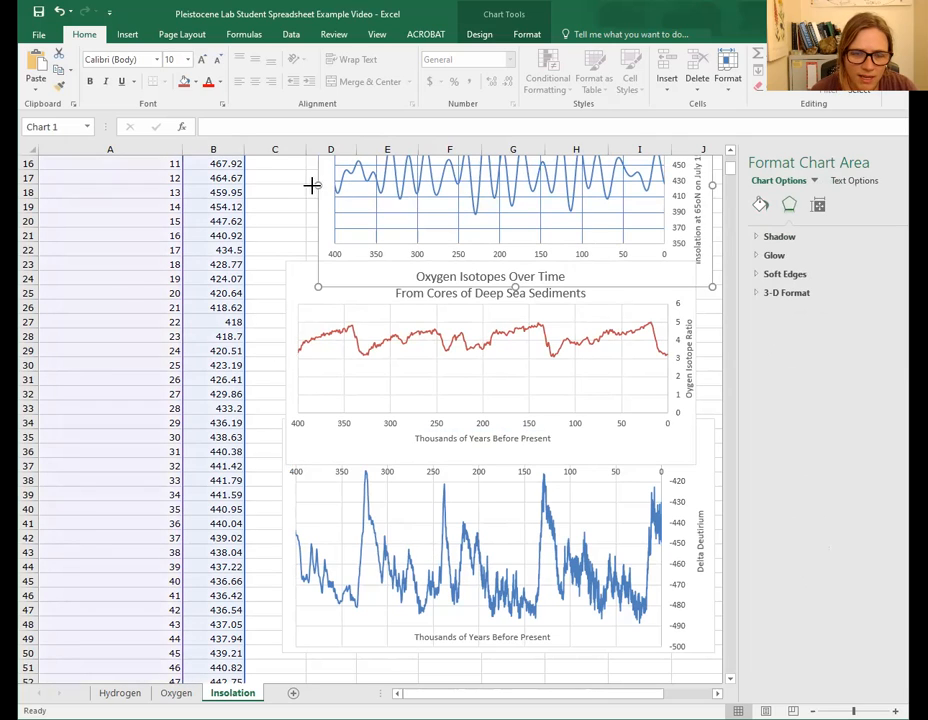
{"action": "left_click_drag", "start_coordinate": [287, 186], "coordinate": [288, 186]}
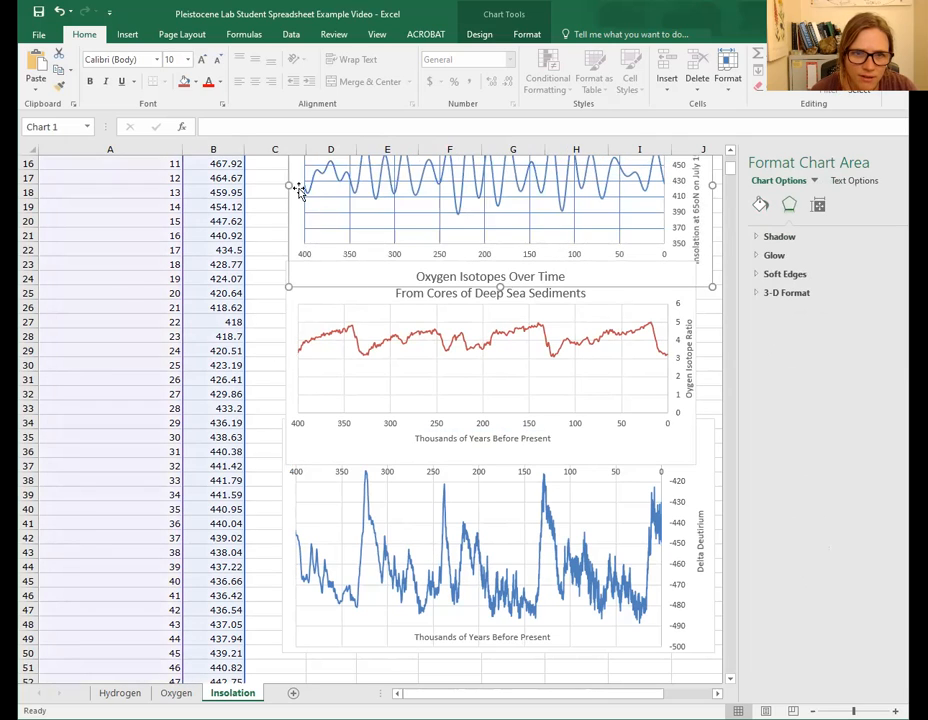
{"action": "left_click", "coordinate": [306, 188]}
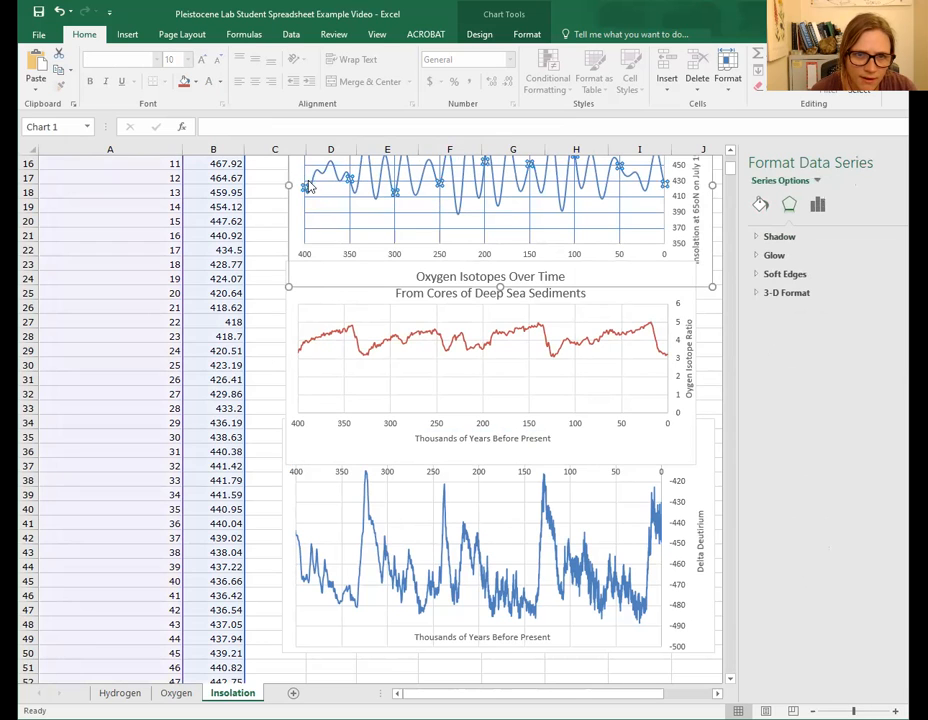
{"action": "scroll", "coordinate": [305, 198], "scroll_direction": "up", "scroll_amount": 1}
{"action": "left_click", "coordinate": [300, 205]}
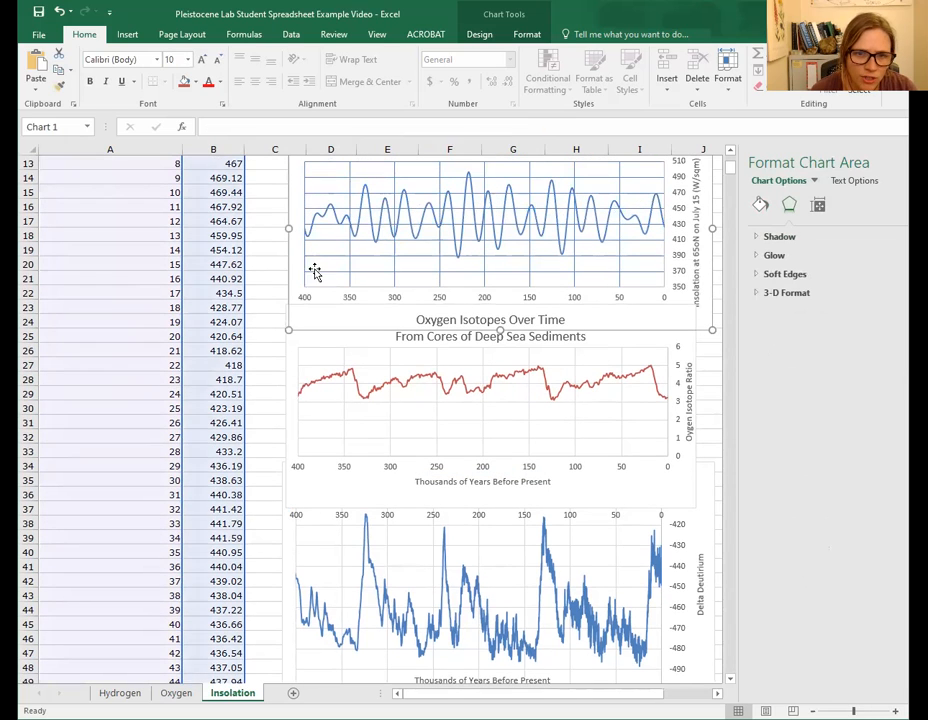